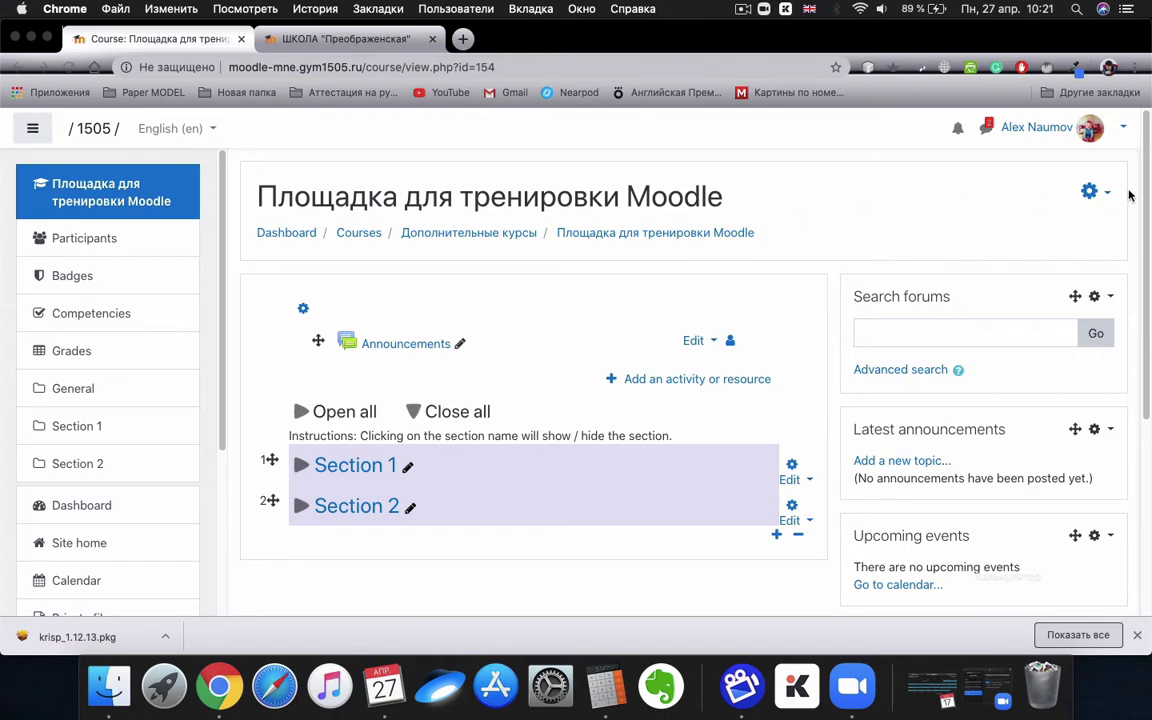
# Step: Switch the Moodle site's interface language to Russian
pyautogui.click(963, 178)
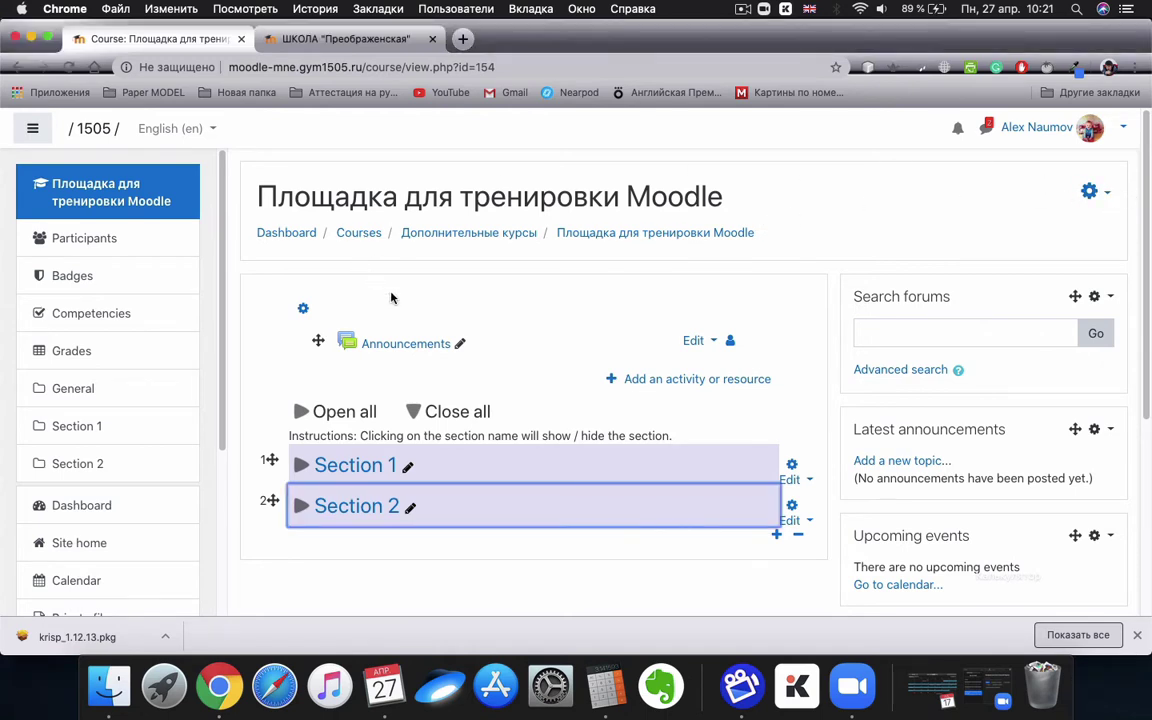
pyautogui.click(185, 129)
pyautogui.click(202, 172)
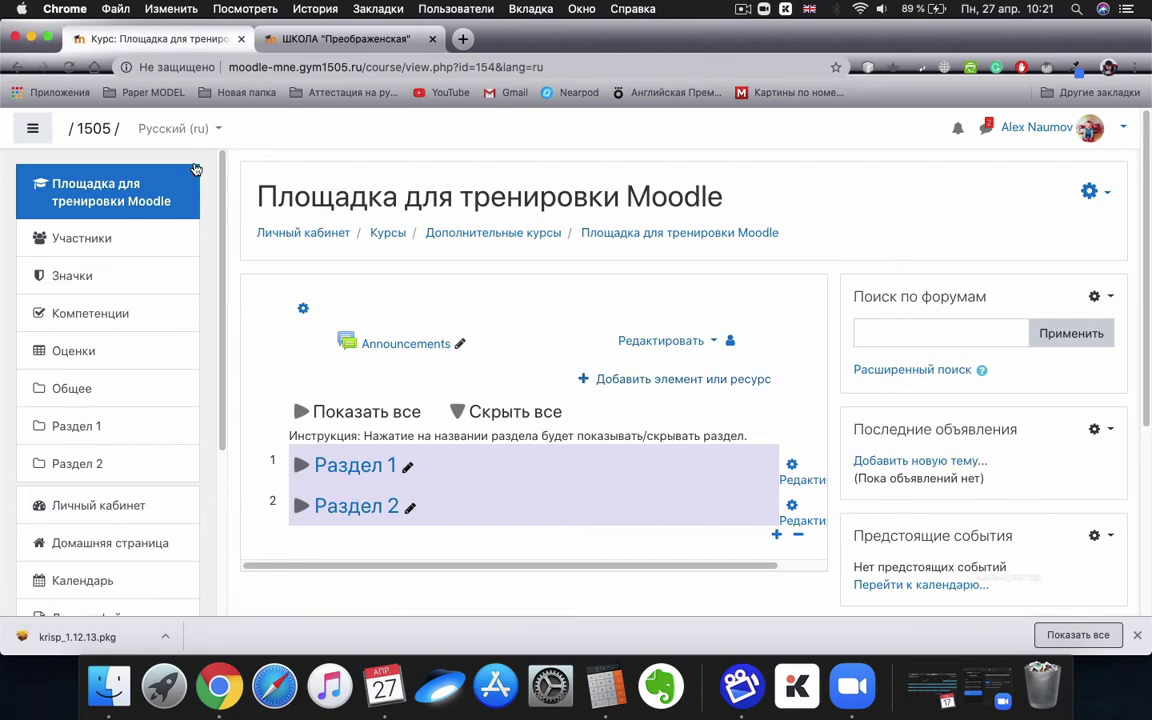
# Step: Open the question bank categories page from the course's full administration options and view its category list
pyautogui.click(1108, 192)
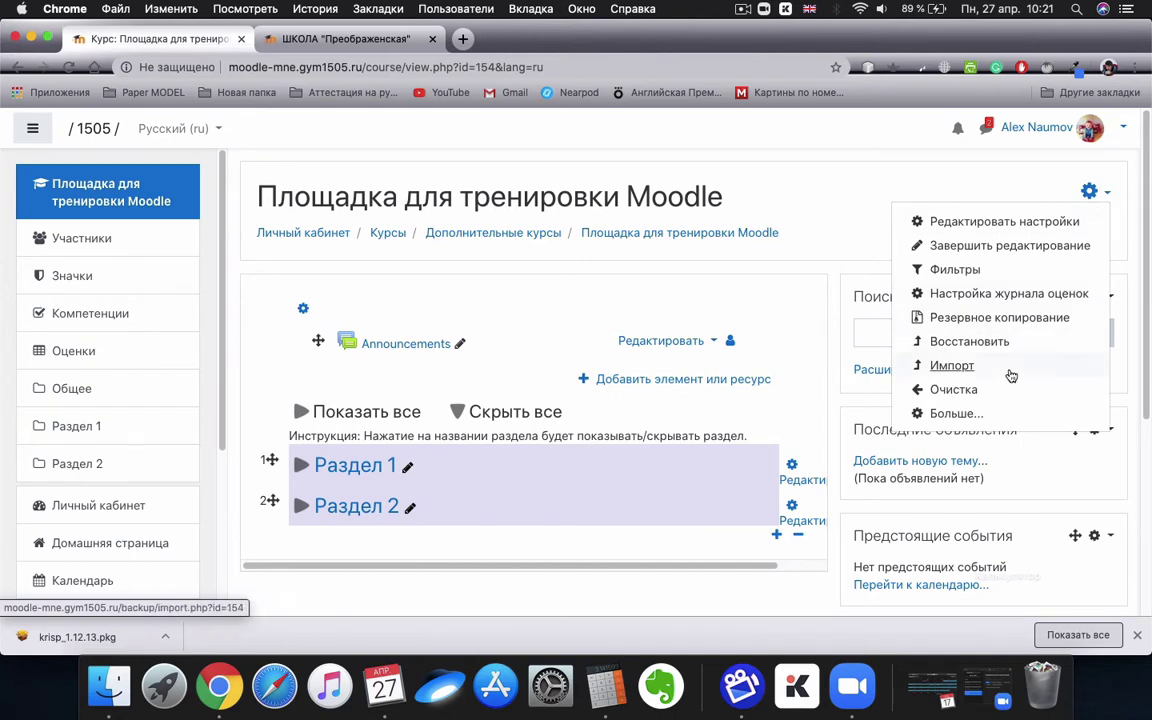
pyautogui.click(956, 413)
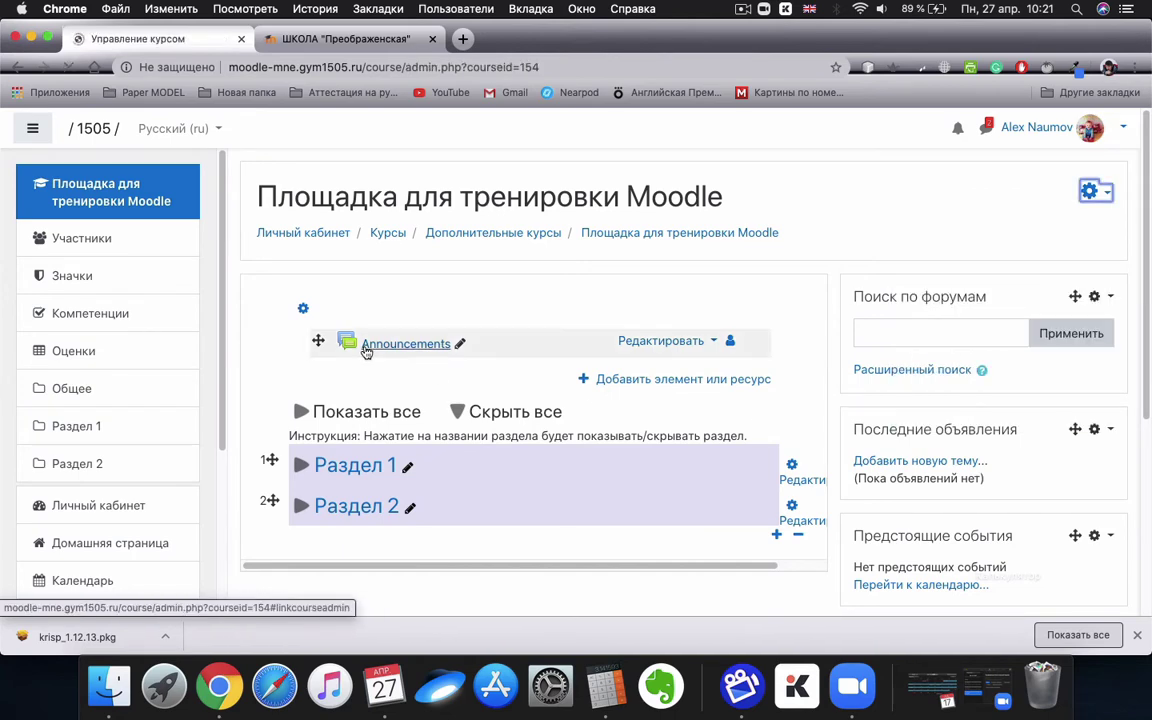
pyautogui.scroll(-3, 397, 343)
pyautogui.scroll(-5, 397, 343)
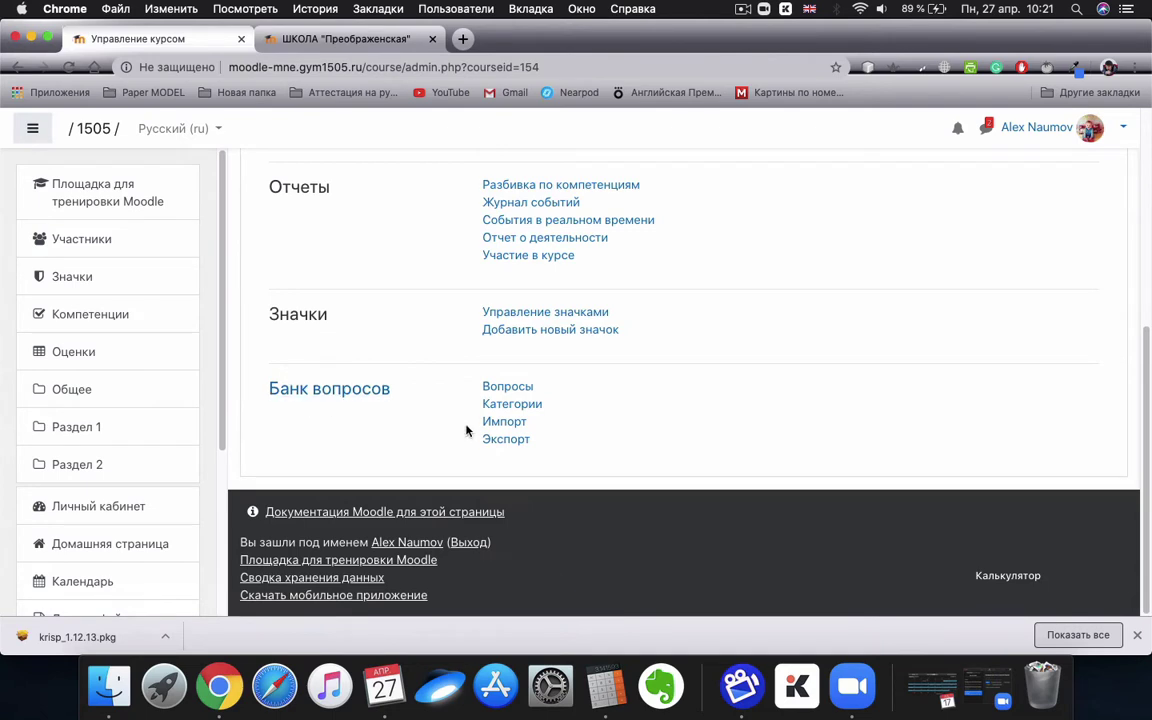
pyautogui.click(511, 405)
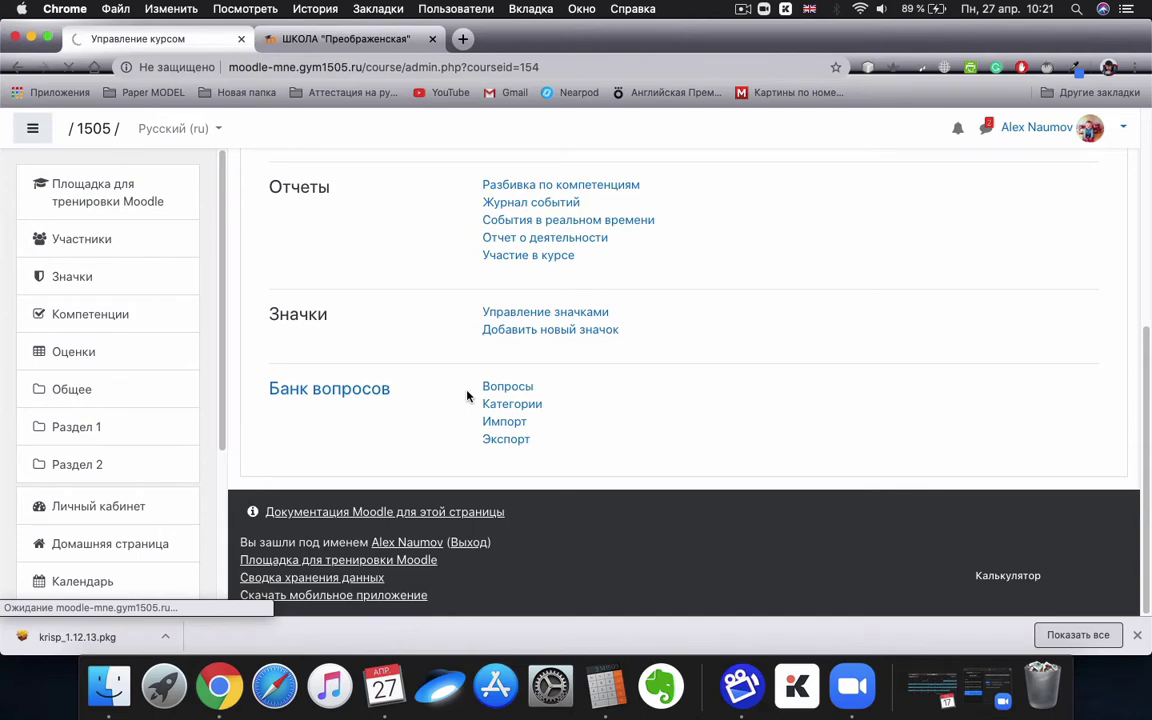
pyautogui.click(503, 411)
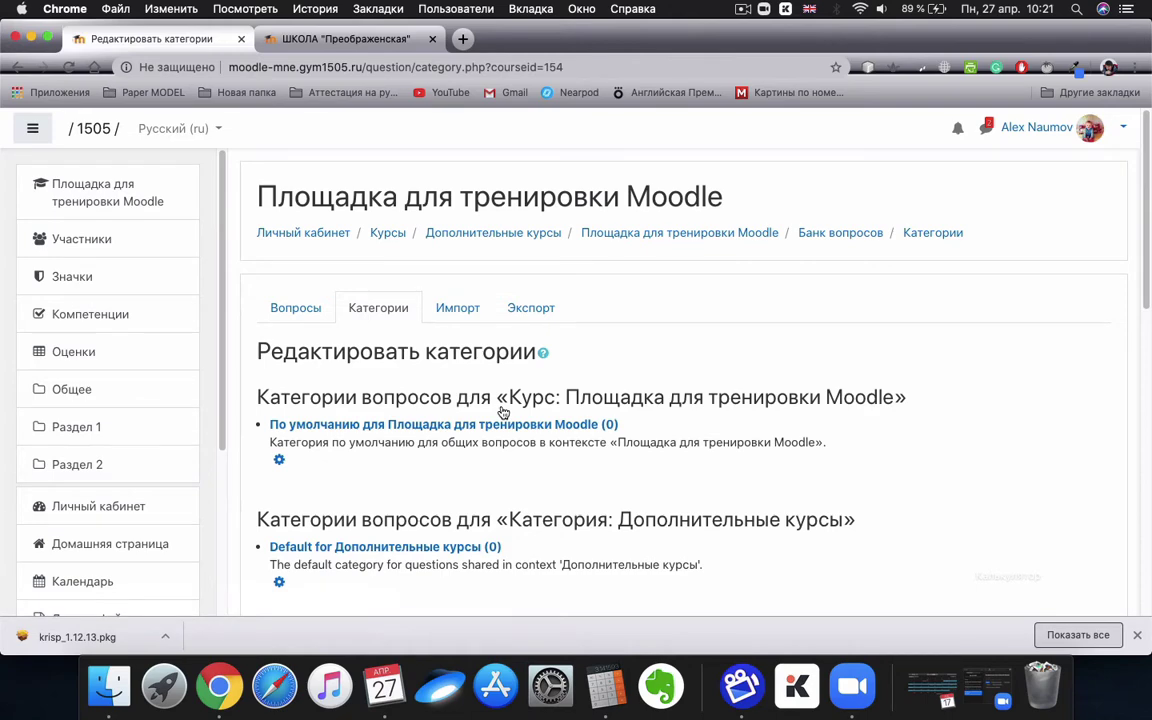
pyautogui.scroll(-5, 503, 411)
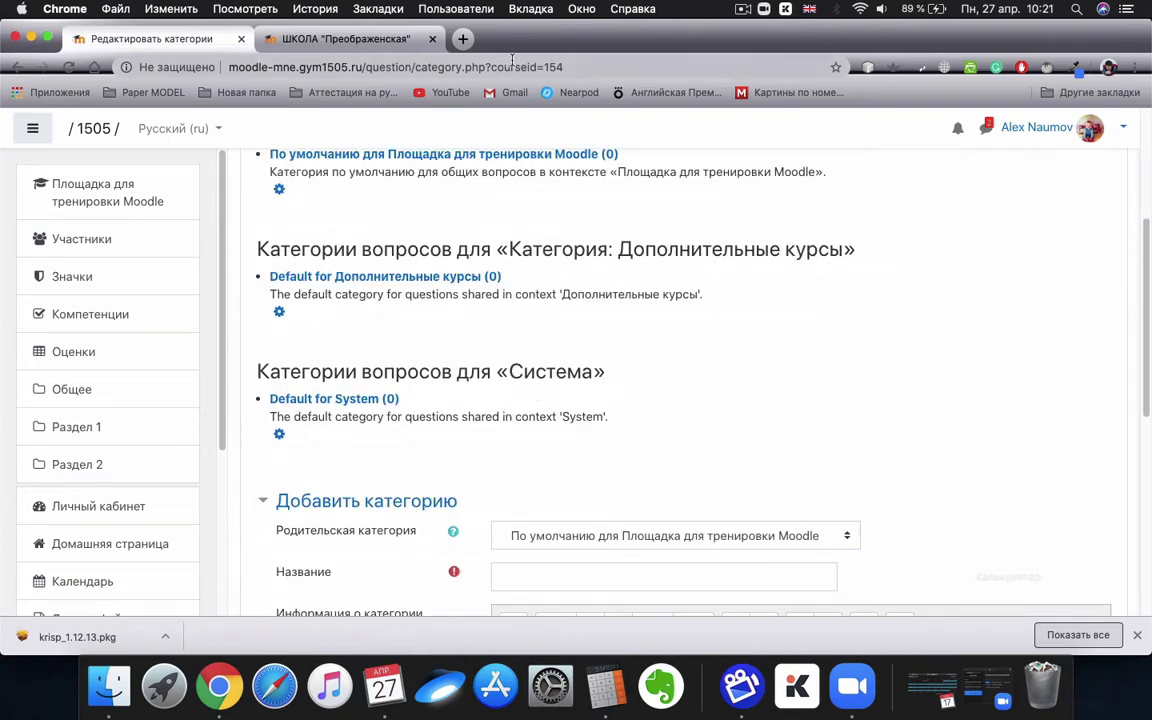
# Step: Open the AWW online whiteboard in a new browser tab, join the shared board and start drawing
pyautogui.click(462, 40)
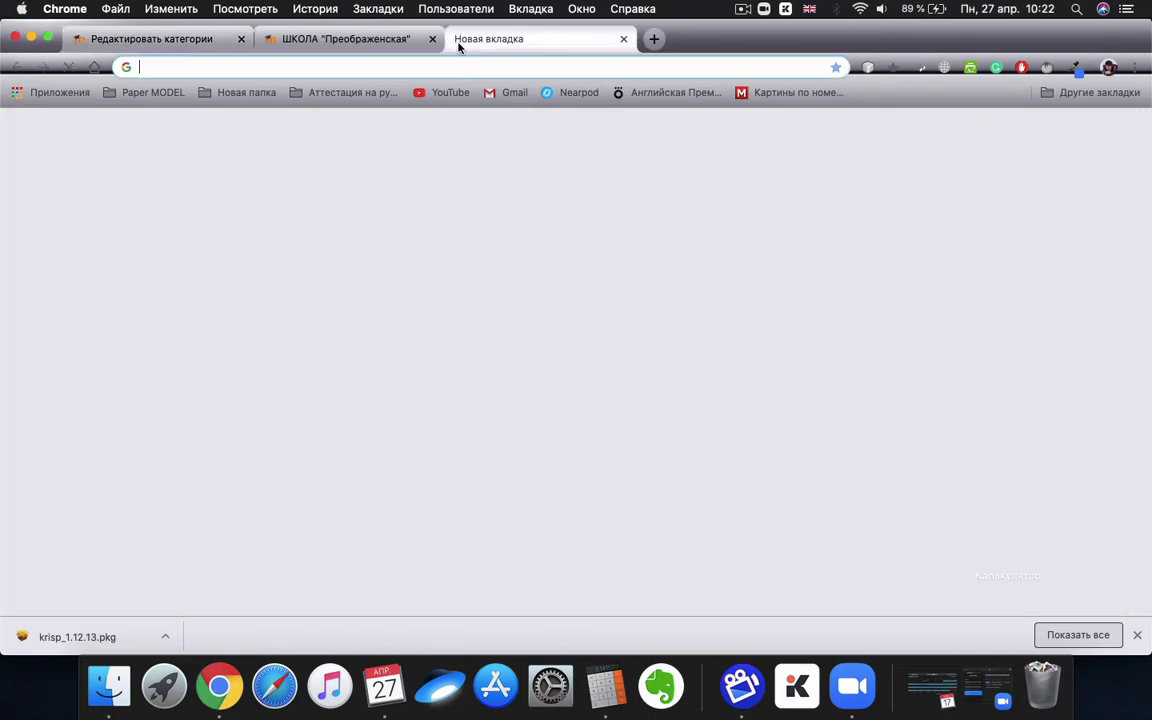
pyautogui.write('aww')
pyautogui.press('Return')
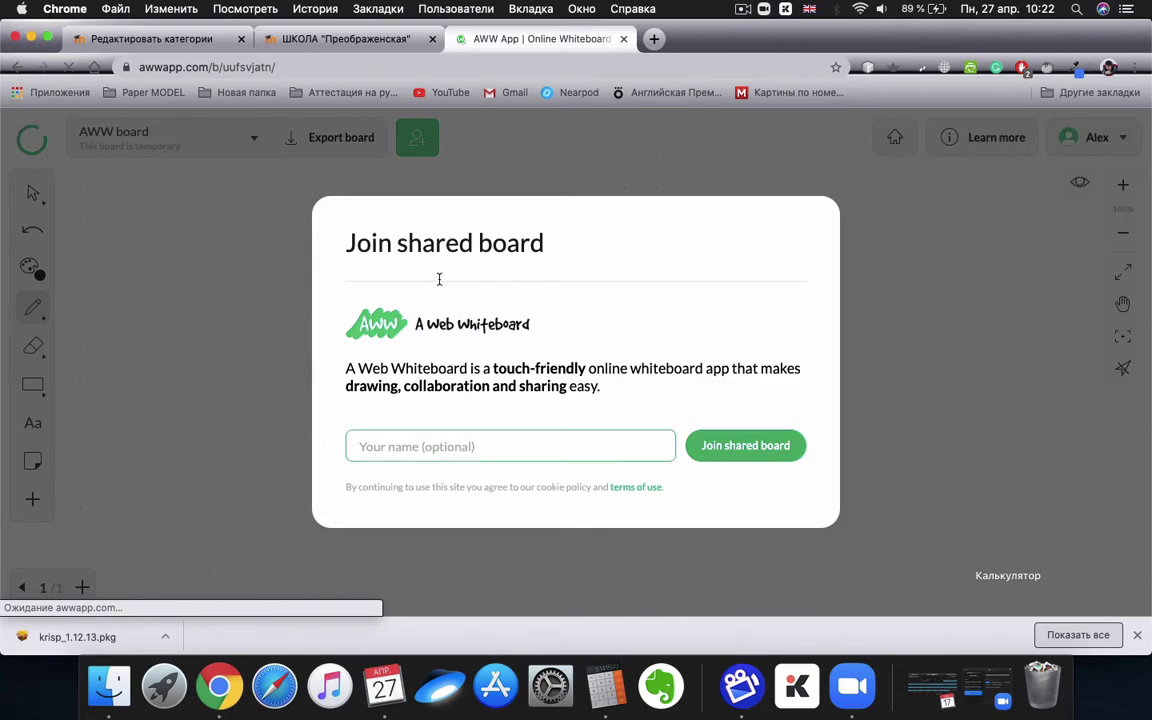
pyautogui.click(728, 443)
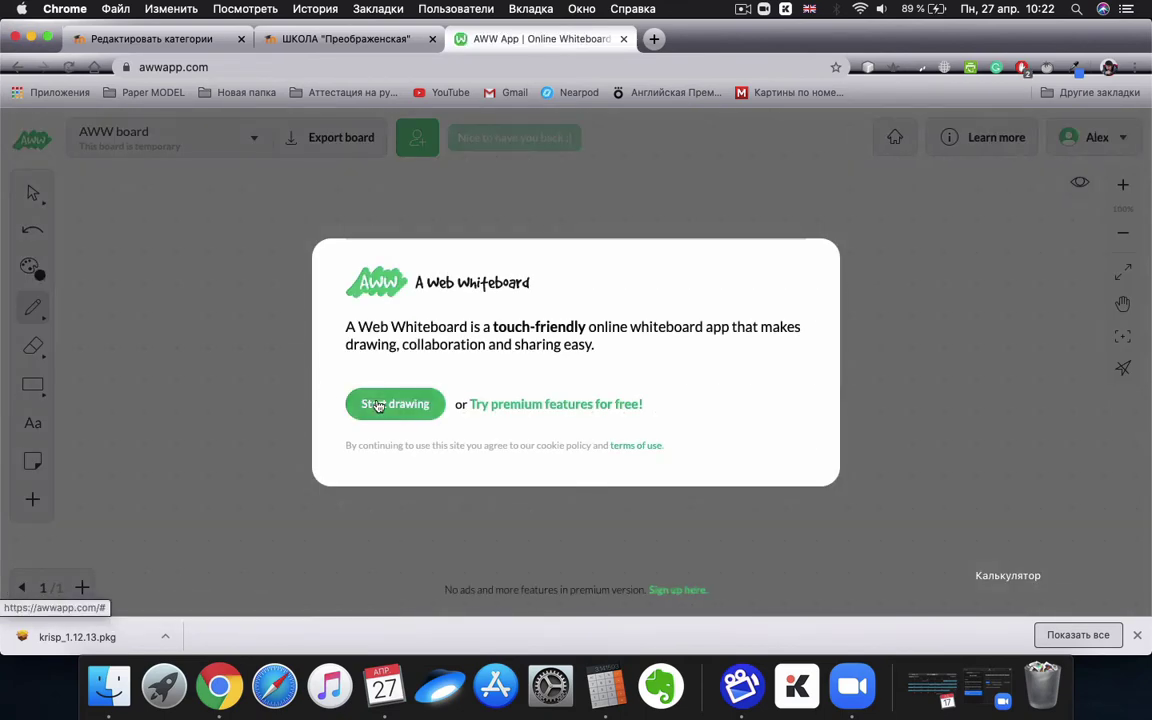
pyautogui.click(375, 404)
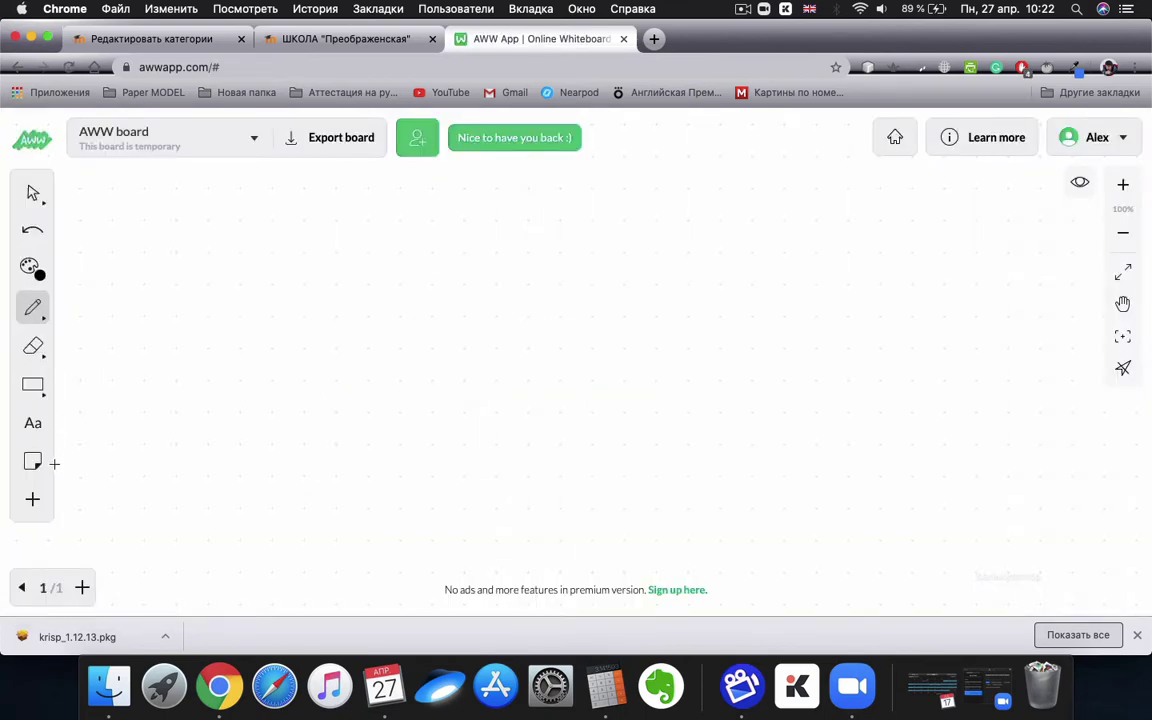
pyautogui.click(33, 422)
pyautogui.click(352, 309)
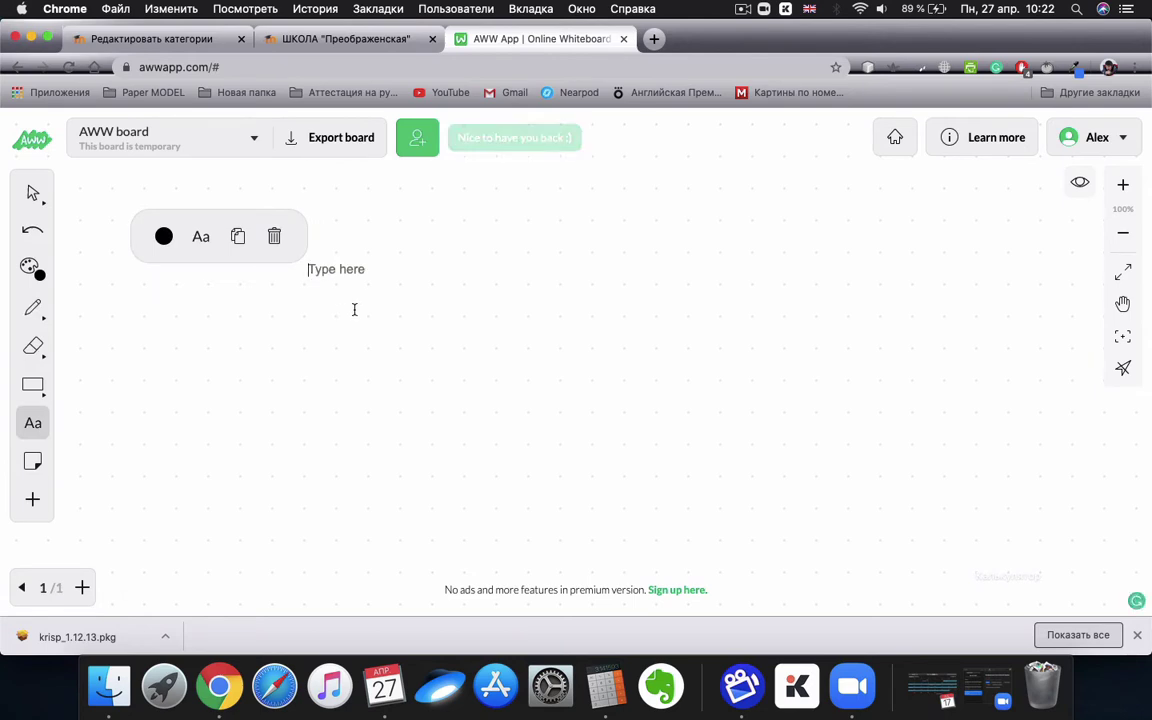
pyautogui.write('Vt[fy')
pyautogui.press('super+a')
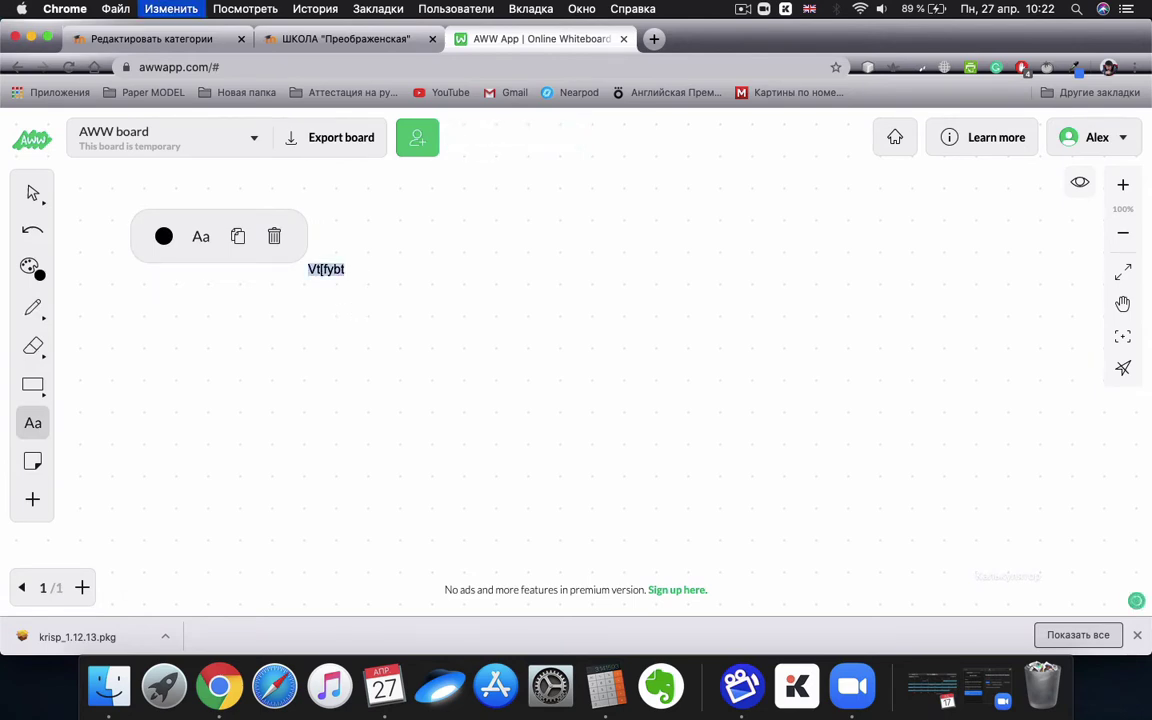
pyautogui.write('Механика')
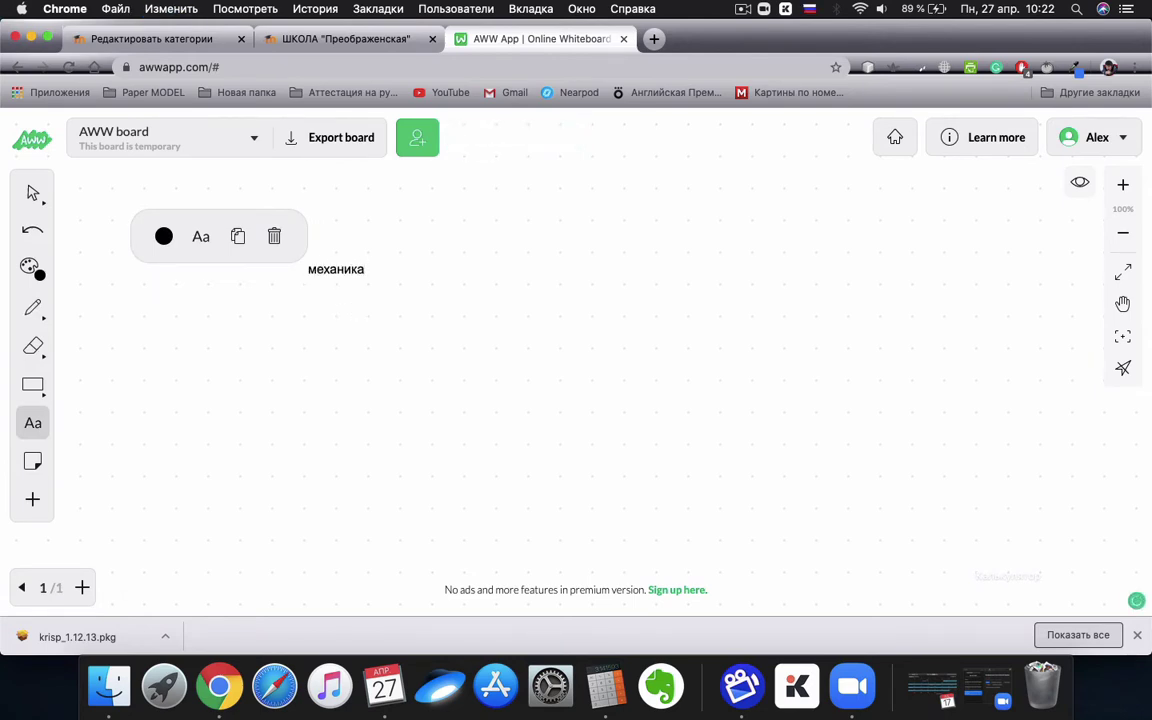
pyautogui.doubleClick(350, 270)
pyautogui.write('7 клас')
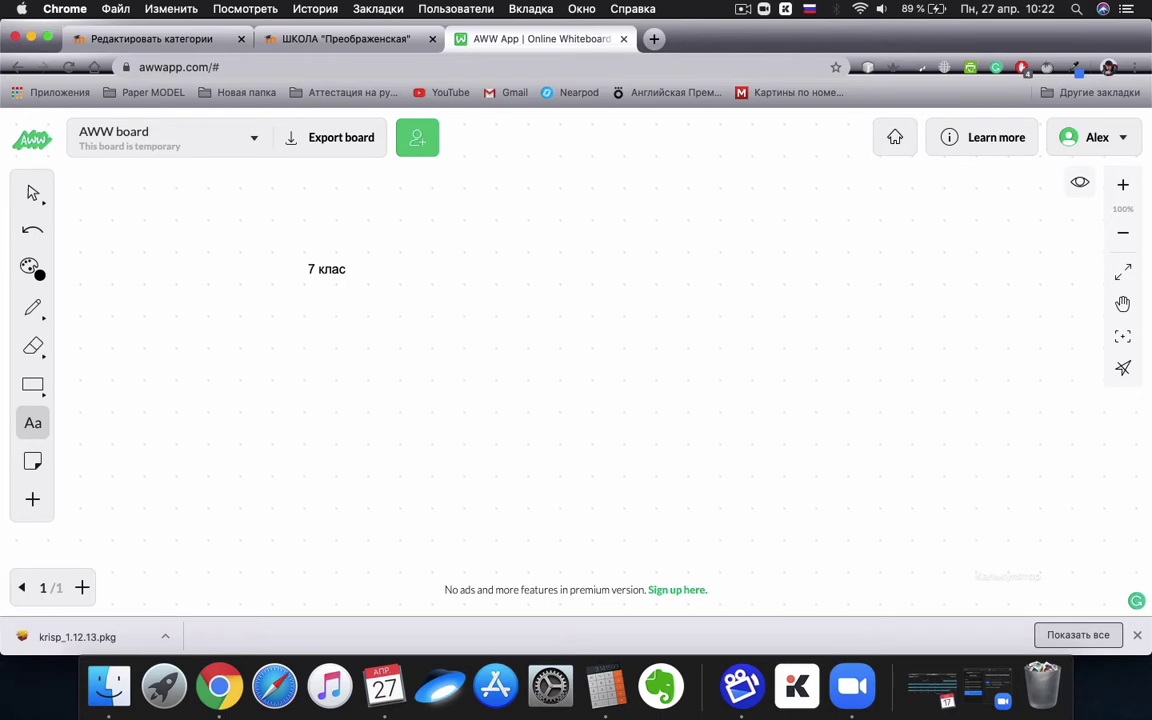
# Step: Replace the whiteboard's text with ФИЗИКА
pyautogui.press('BackSpace')
pyautogui.press('BackSpace')
pyautogui.press('BackSpace')
pyautogui.press('BackSpace')
pyautogui.press('BackSpace')
pyautogui.press('BackSpace')
pyautogui.write('ФИЗИКА')
pyautogui.press('Return')
pyautogui.press('super+l')
pyautogui.click(352, 274)
pyautogui.click(743, 8)
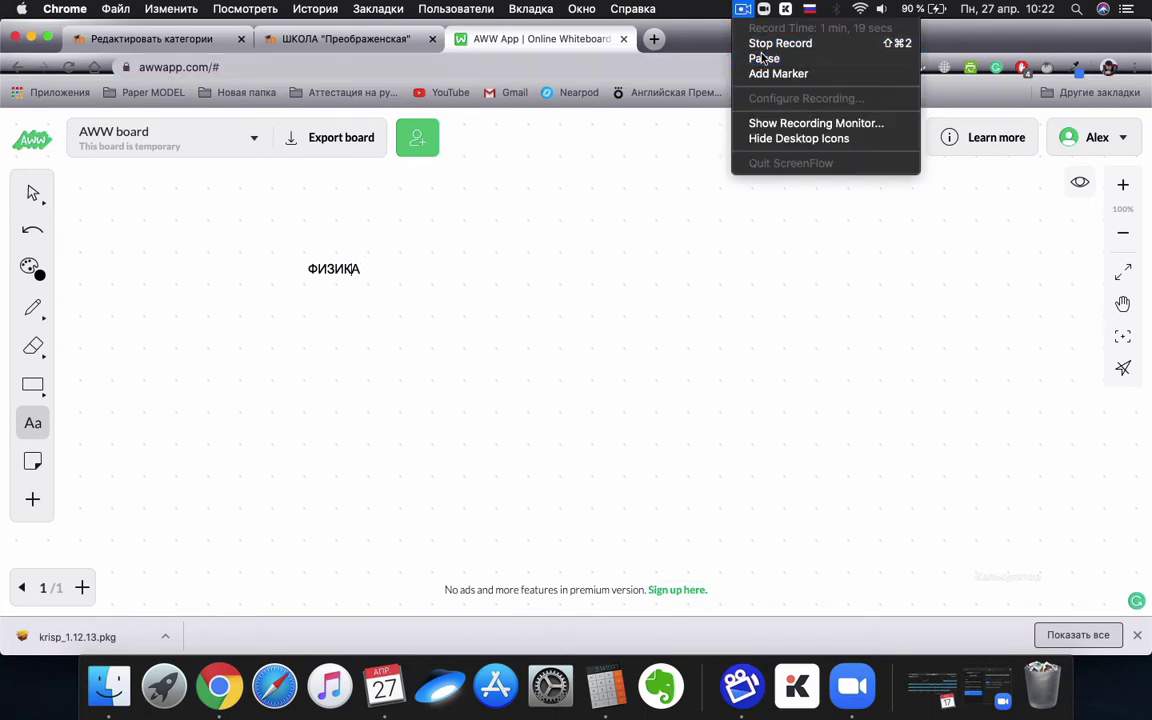
pyautogui.click(761, 69)
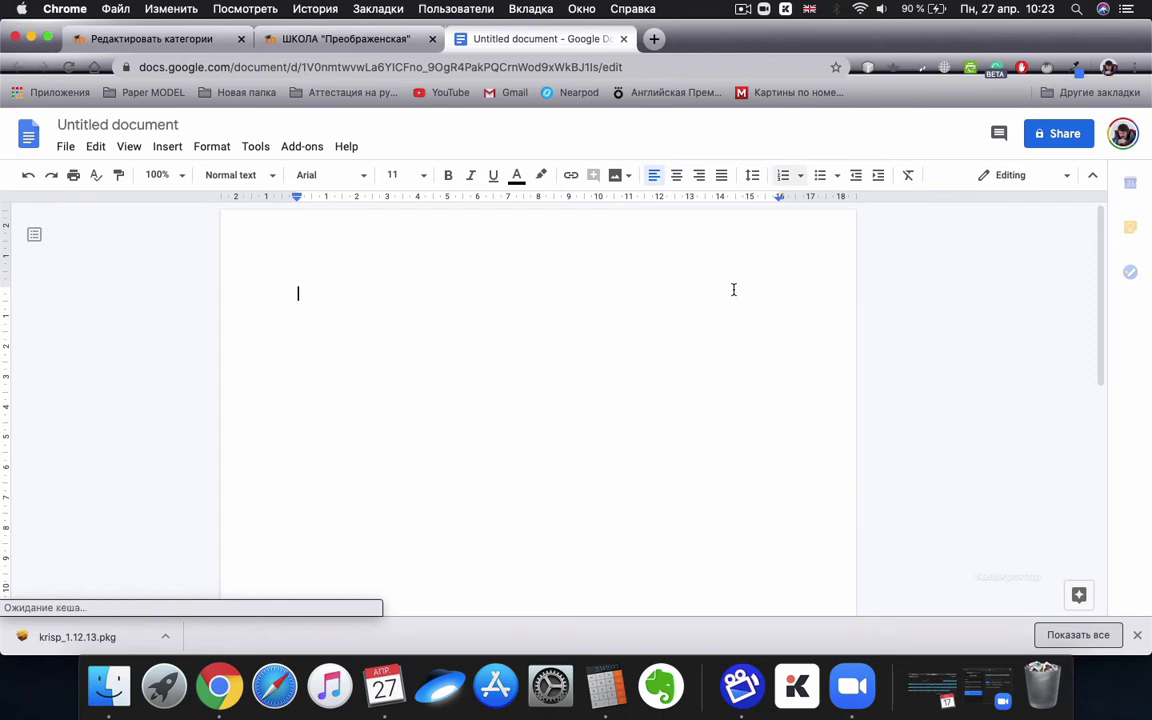
# Step: Start a numbered list in the blank Google Docs document with ФИЗИКА as its first item
pyautogui.write('1. ABPBR')
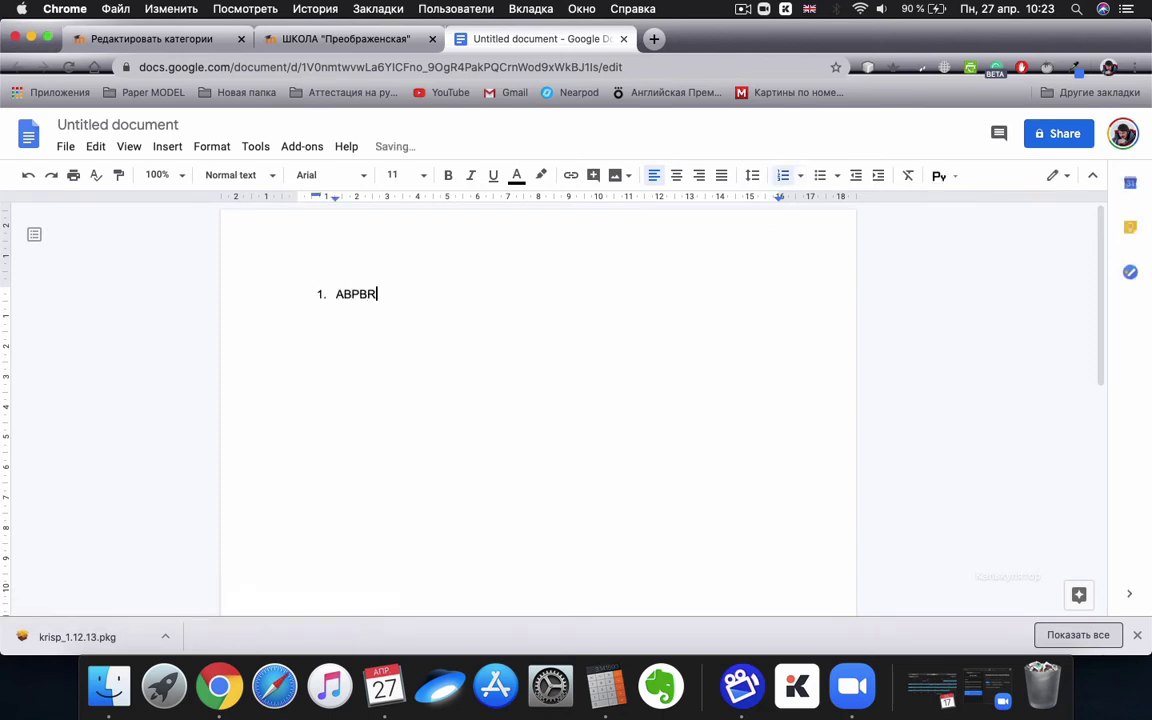
pyautogui.press('BackSpace')
pyautogui.press('BackSpace')
pyautogui.press('BackSpace')
pyautogui.press('BackSpace')
pyautogui.press('BackSpace')
pyautogui.hotkey('ctrl', 'space')
pyautogui.write('ФИЗИКА')
pyautogui.press('Return')
# Step: Nest "Физика 7 класс" under ФИЗИКА, and "Механика" one level below it
pyautogui.press('Tab')
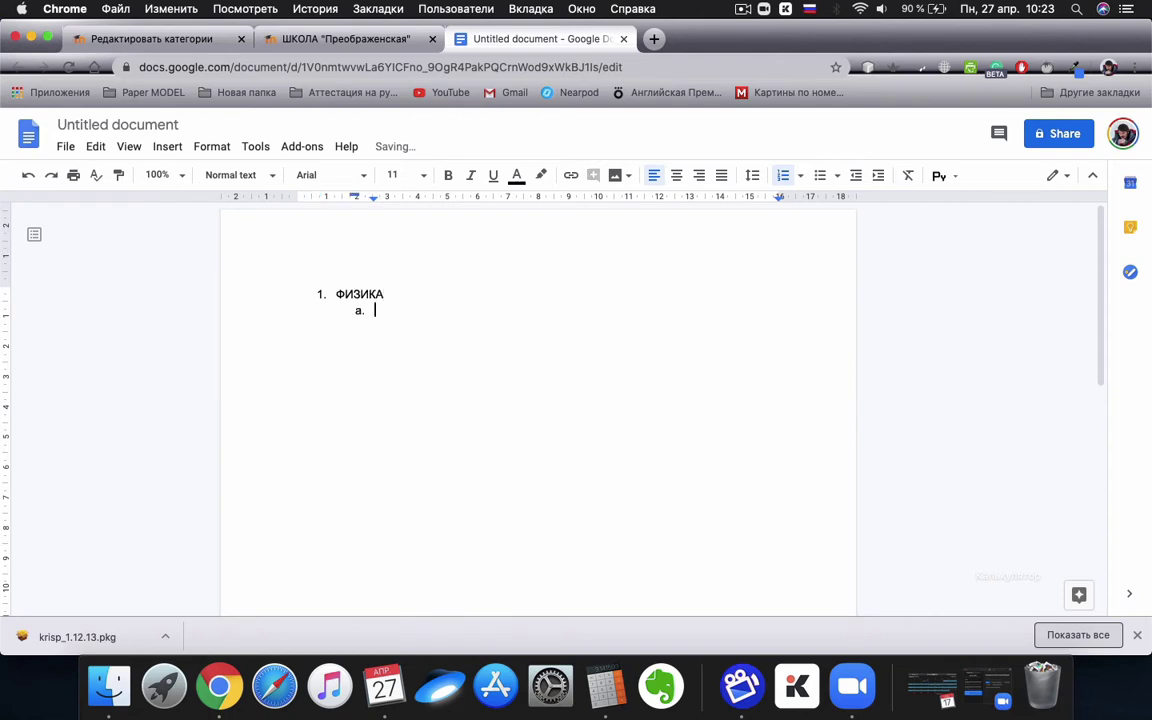
pyautogui.write('Физик')
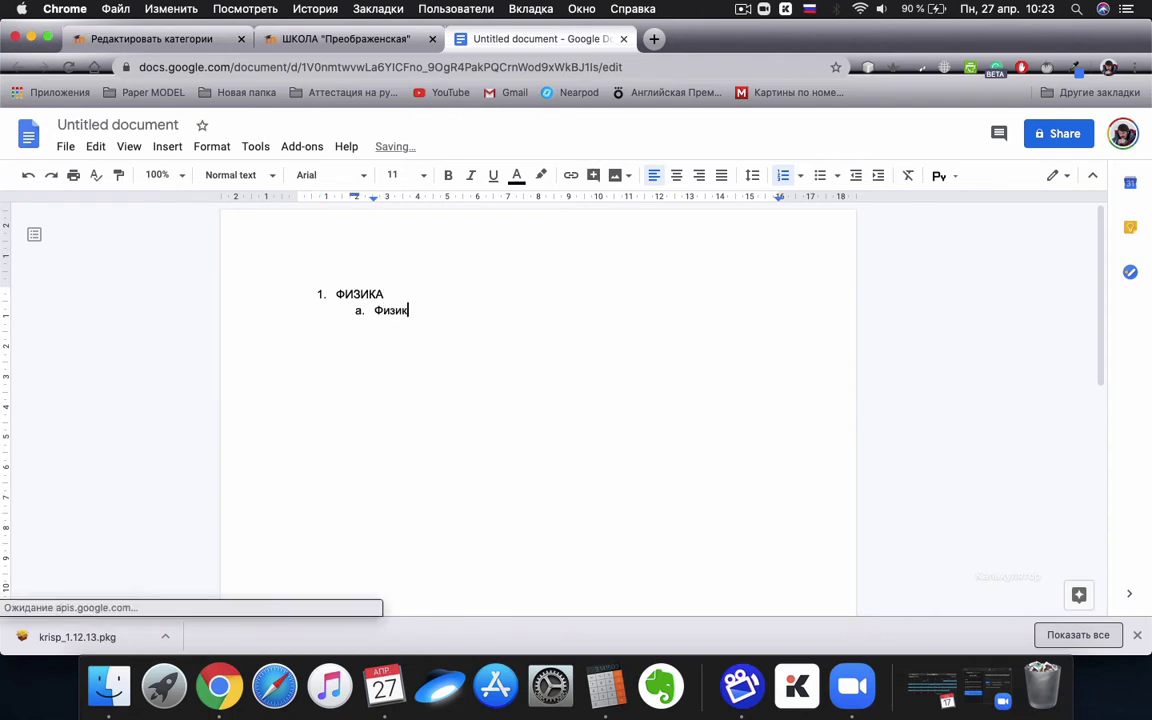
pyautogui.write('а 7 класс')
pyautogui.press('Return')
pyautogui.press('Tab')
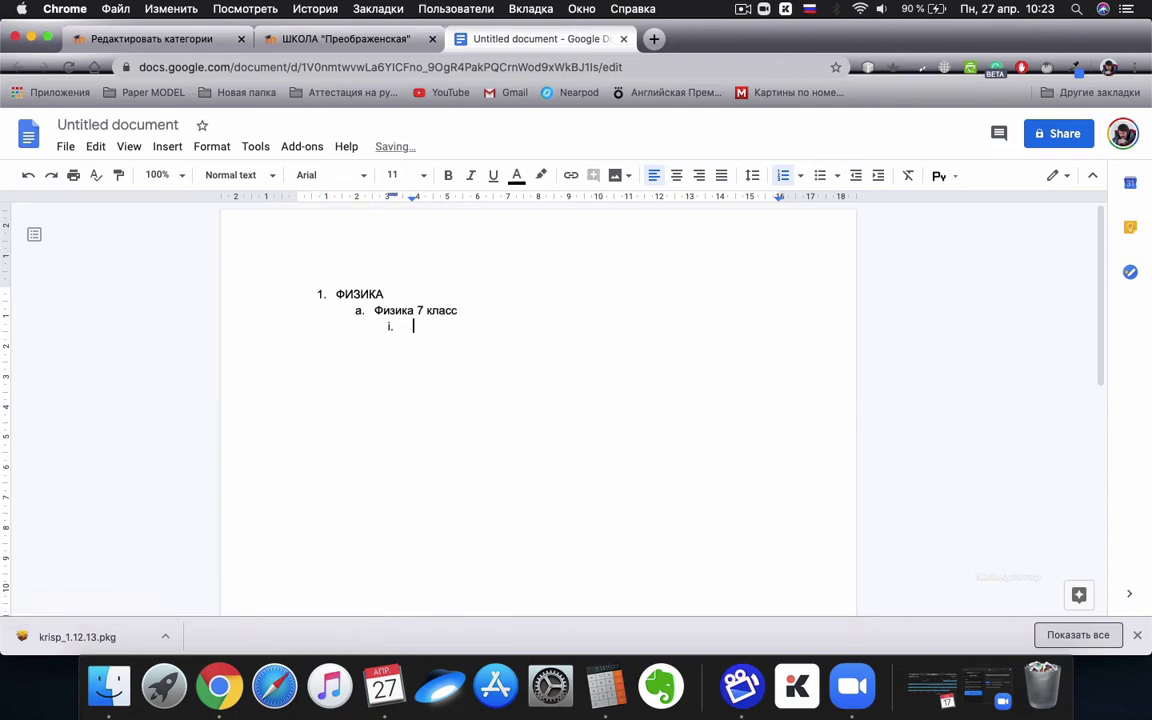
pyautogui.write('Механика')
pyautogui.press('Return')
# Step: Nest "Кинематика" under Механика, and "Движение по прямой" one level below it
pyautogui.press('Tab')
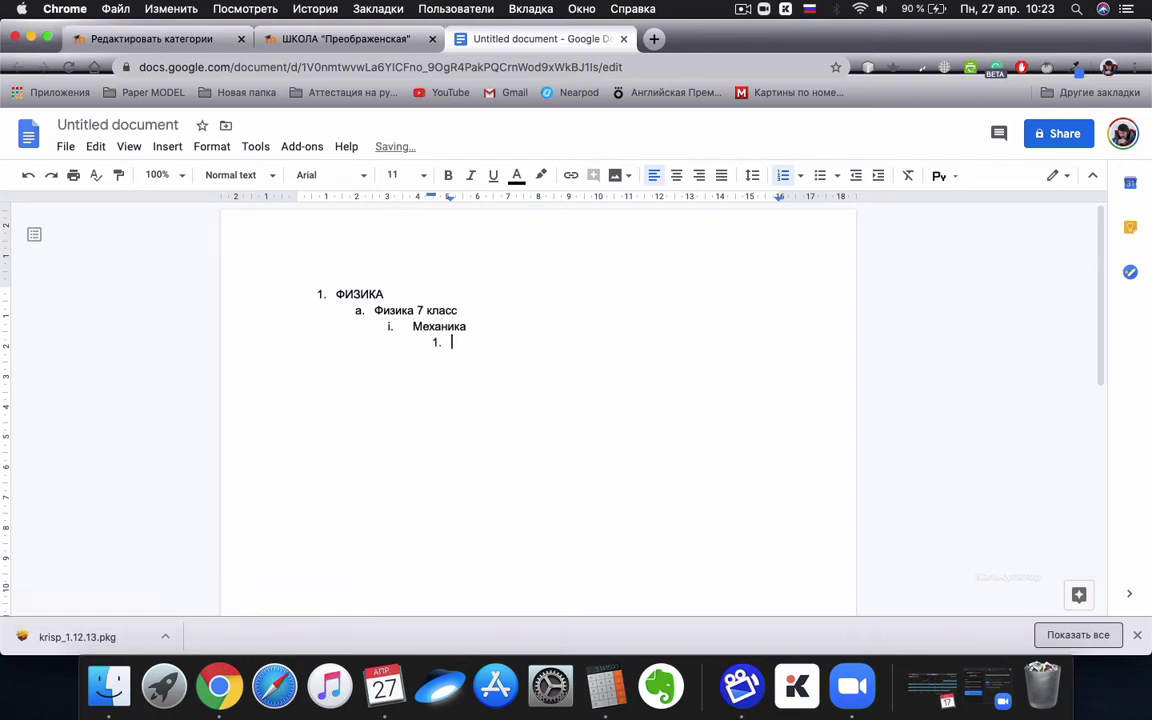
pyautogui.write('Кинематика')
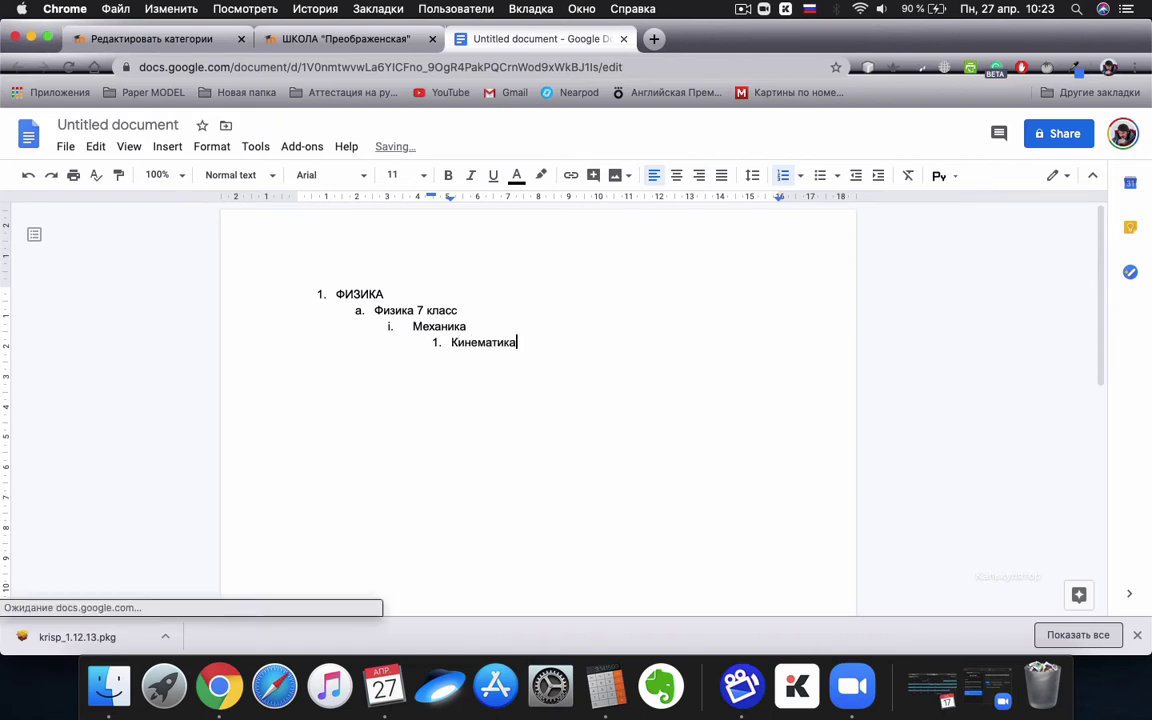
pyautogui.press('Return')
pyautogui.press('Tab')
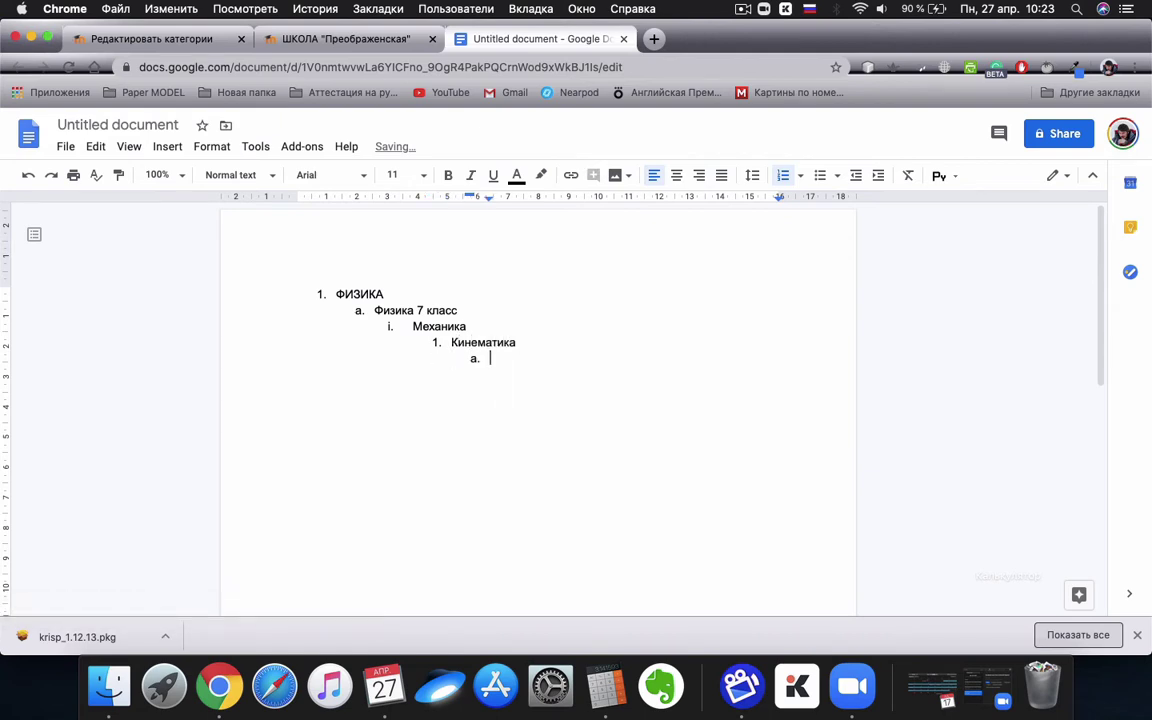
pyautogui.write('Движение по прямой')
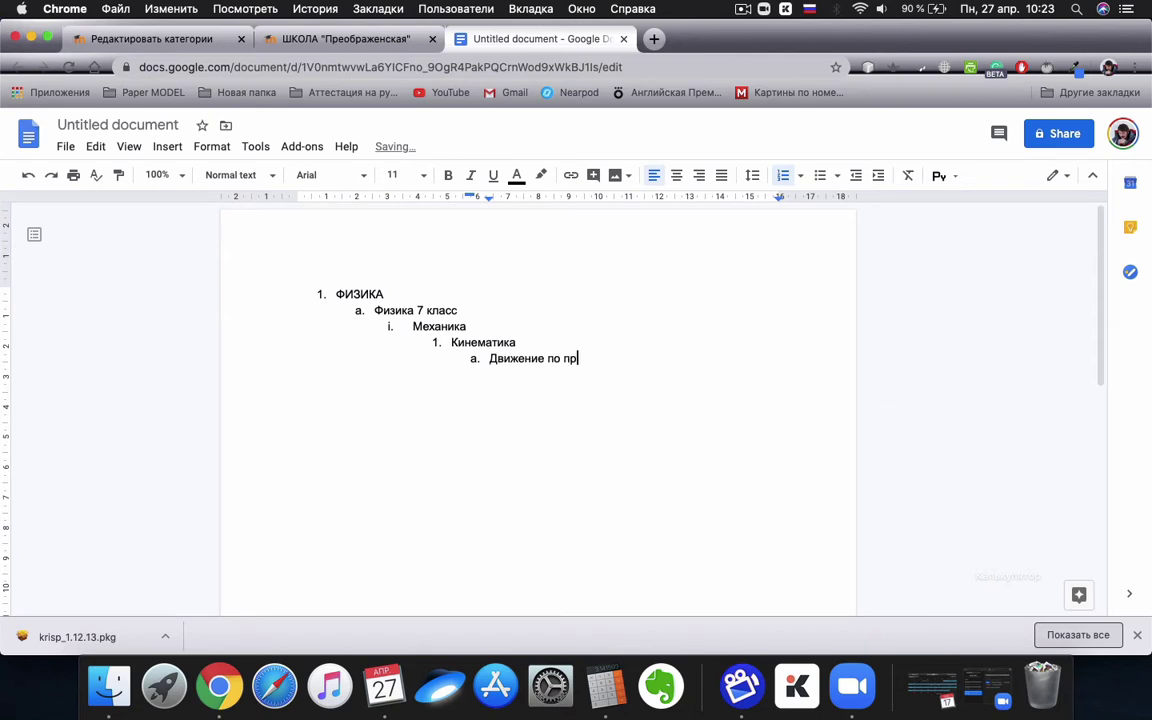
pyautogui.press('Return')
# Step: Add three sub-items under Движение по прямой: "Задачи +", "Задачи ++" and "Задачи +++"
pyautogui.press('Tab')
pyautogui.write('Прост')
pyautogui.press('BackSpace')
pyautogui.press('BackSpace')
pyautogui.press('BackSpace')
pyautogui.write('Задач')
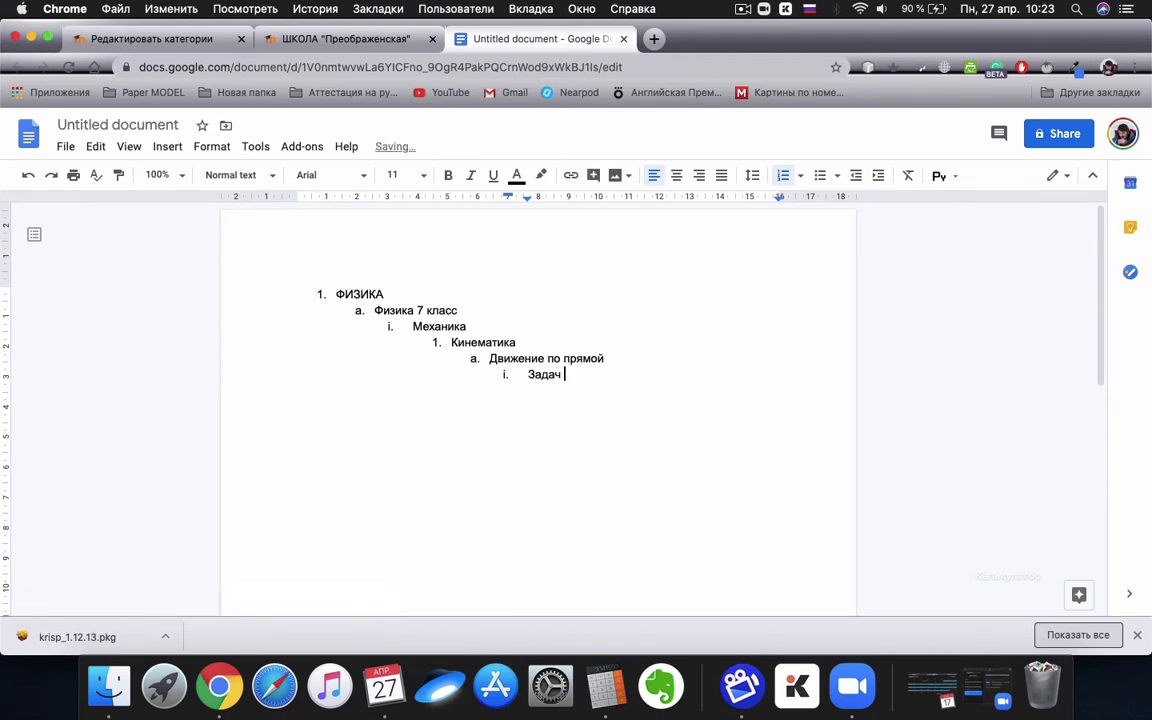
pyautogui.write('и +')
pyautogui.press('Return')
pyautogui.write('Задачи ++')
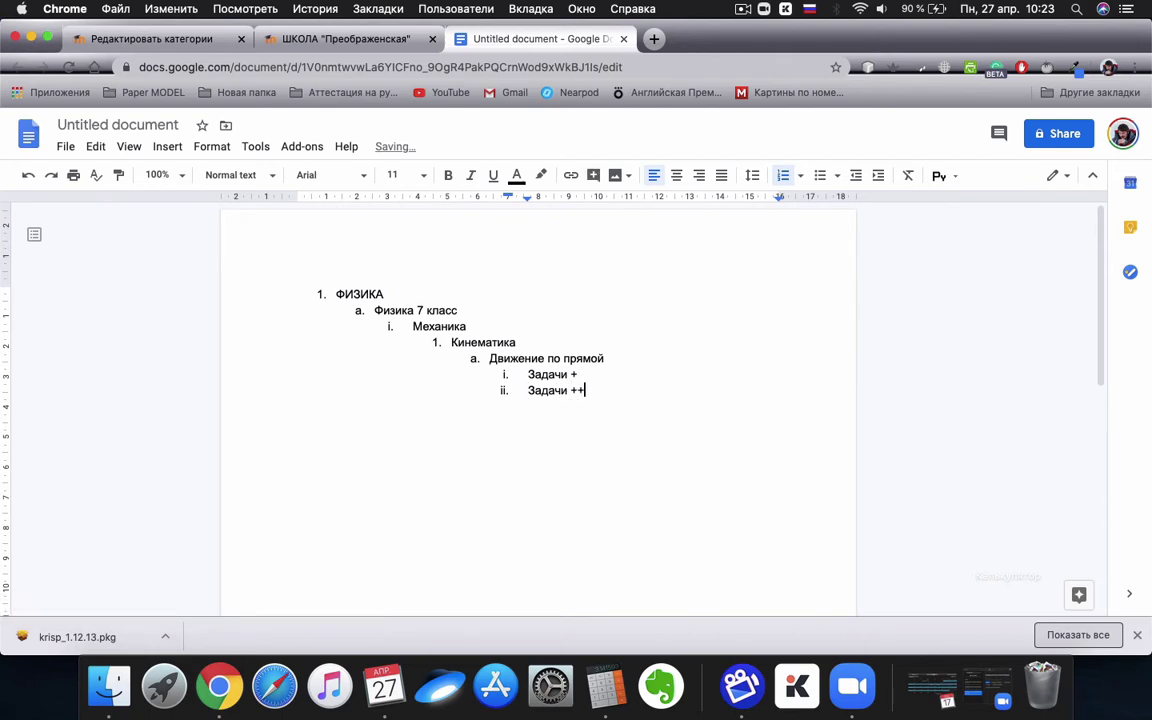
pyautogui.press('Return')
pyautogui.write('Задачи +++')
# Step: Add the item "Движение по окружности" at the same list level as Движение по прямой
pyautogui.press('Return')
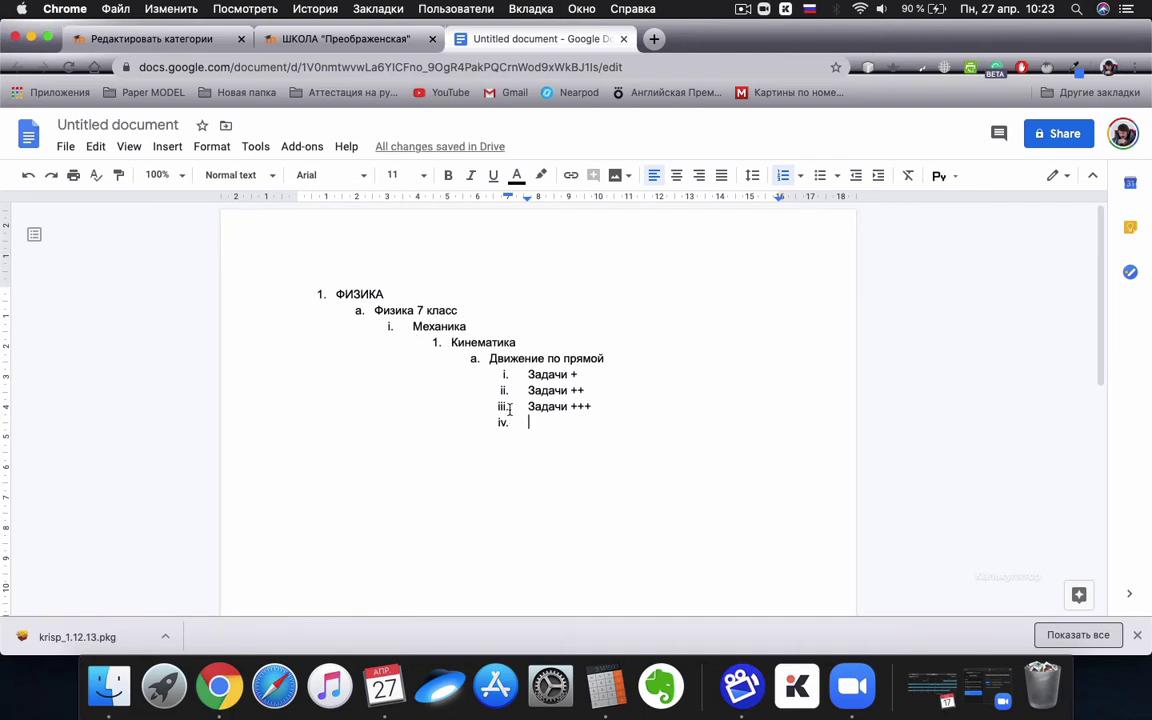
pyautogui.hotkey('shift', 'Tab')
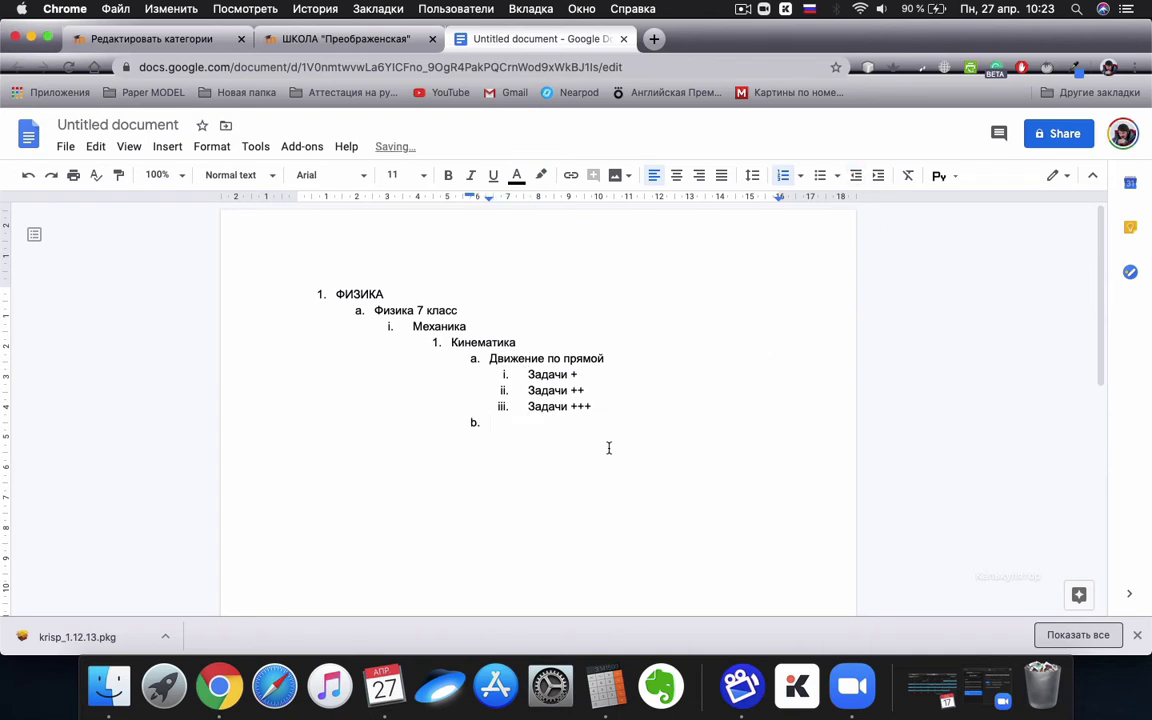
pyautogui.write('Движение по окружен')
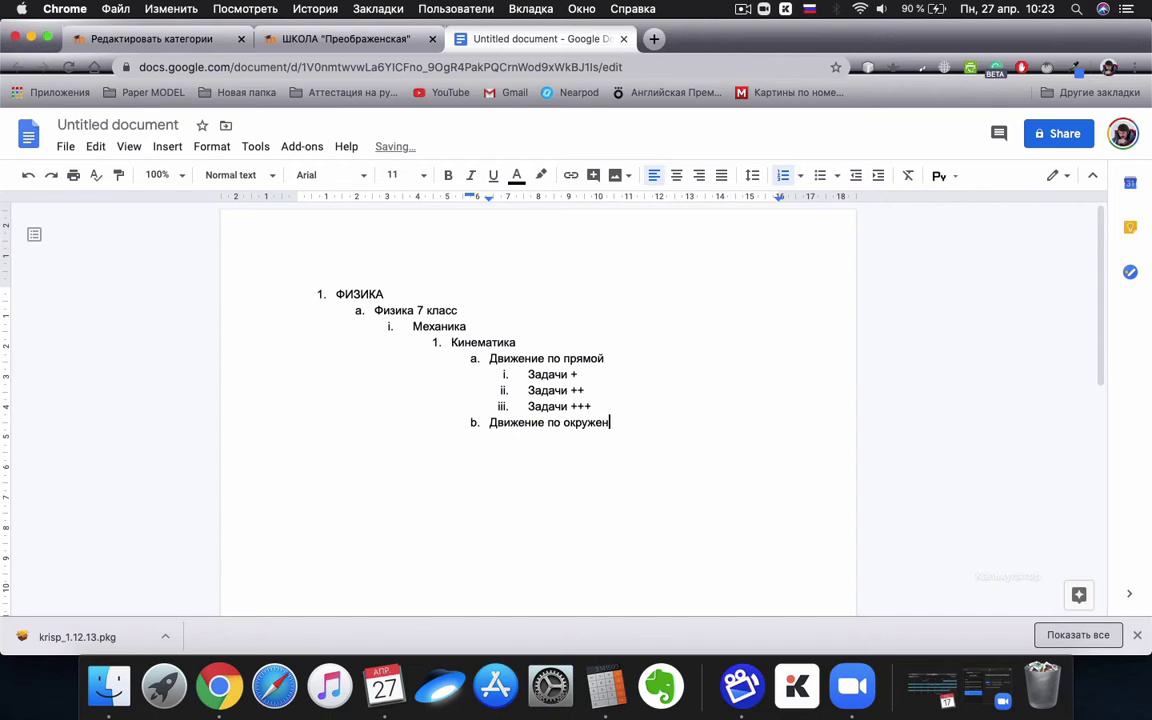
pyautogui.press('BackSpace')
pyautogui.press('BackSpace')
pyautogui.write('ности')
# Step: Nest "Задачи +" under Движение по окружности and begin an empty item one level up
pyautogui.press('Return')
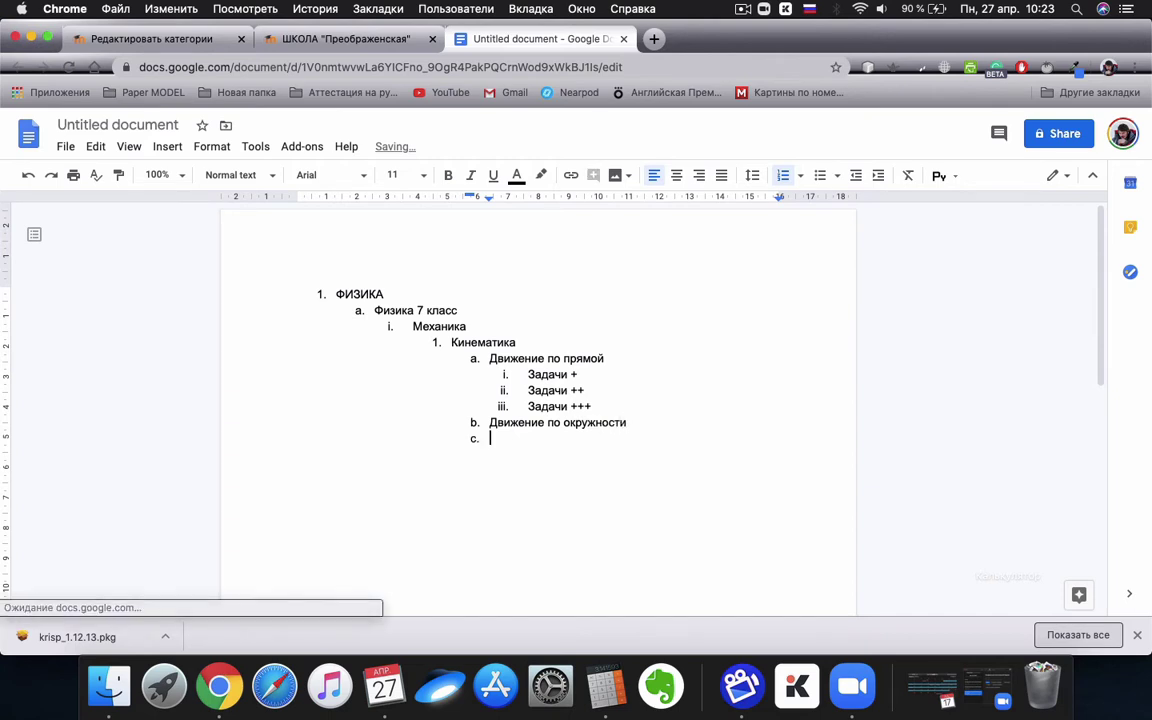
pyautogui.press('Tab')
pyautogui.write('Задачи')
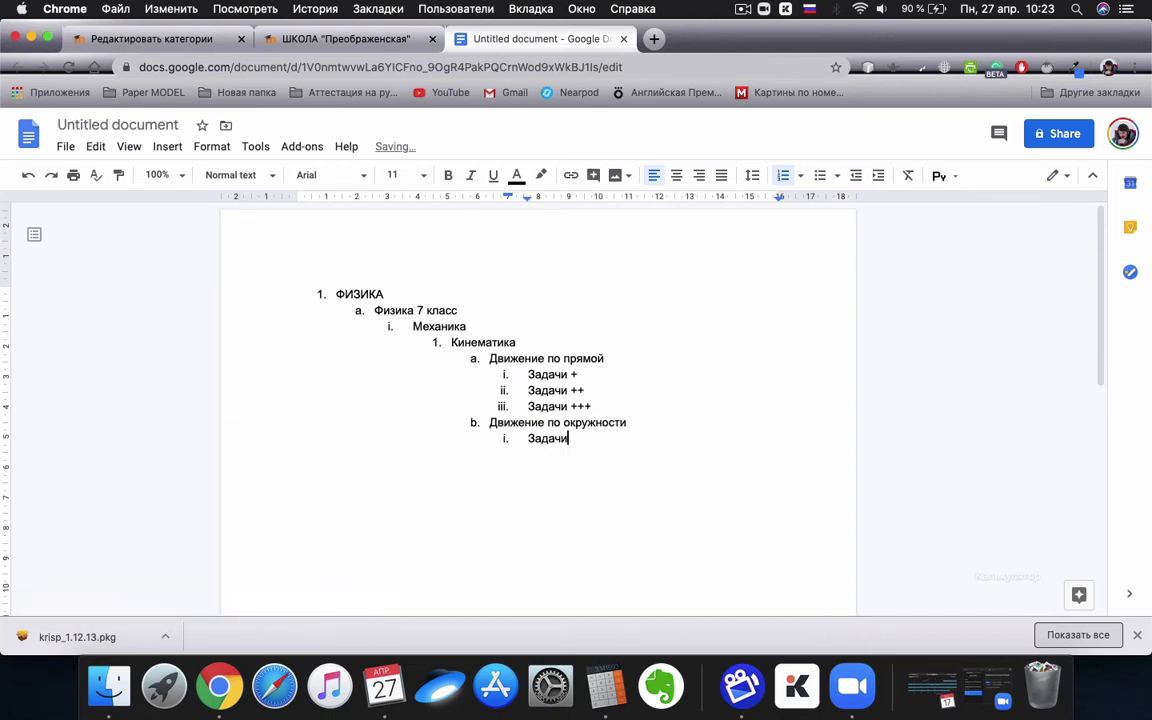
pyautogui.write(' +')
pyautogui.press('Return')
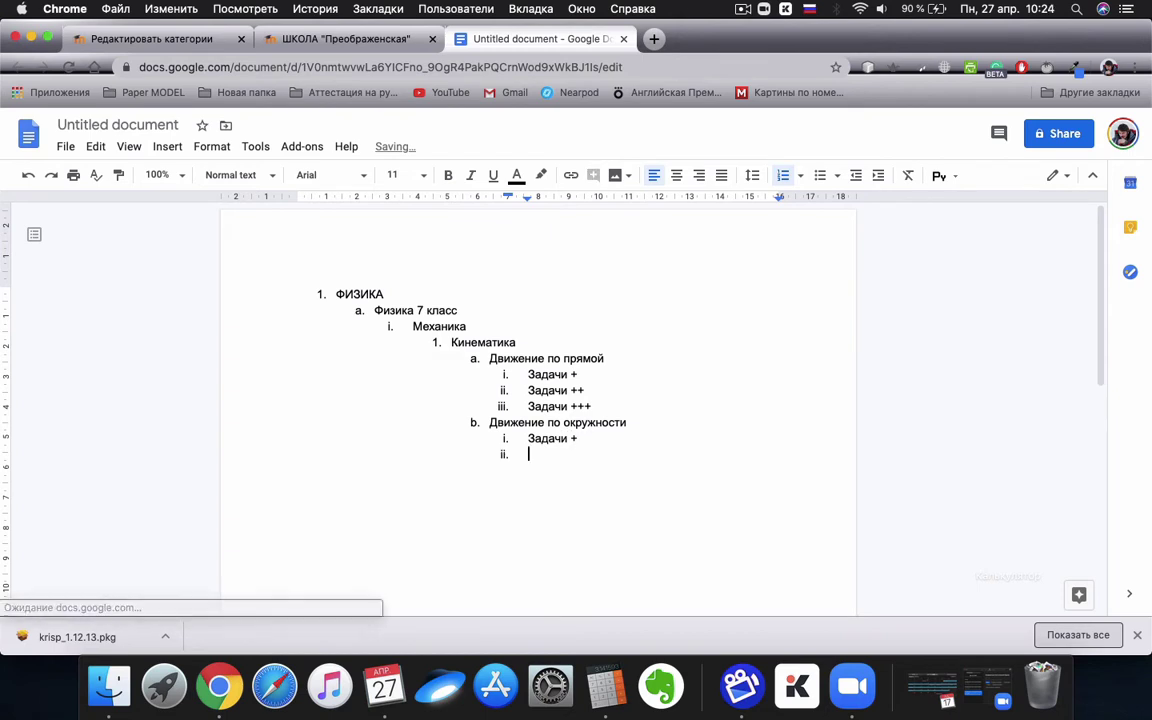
pyautogui.click(855, 178)
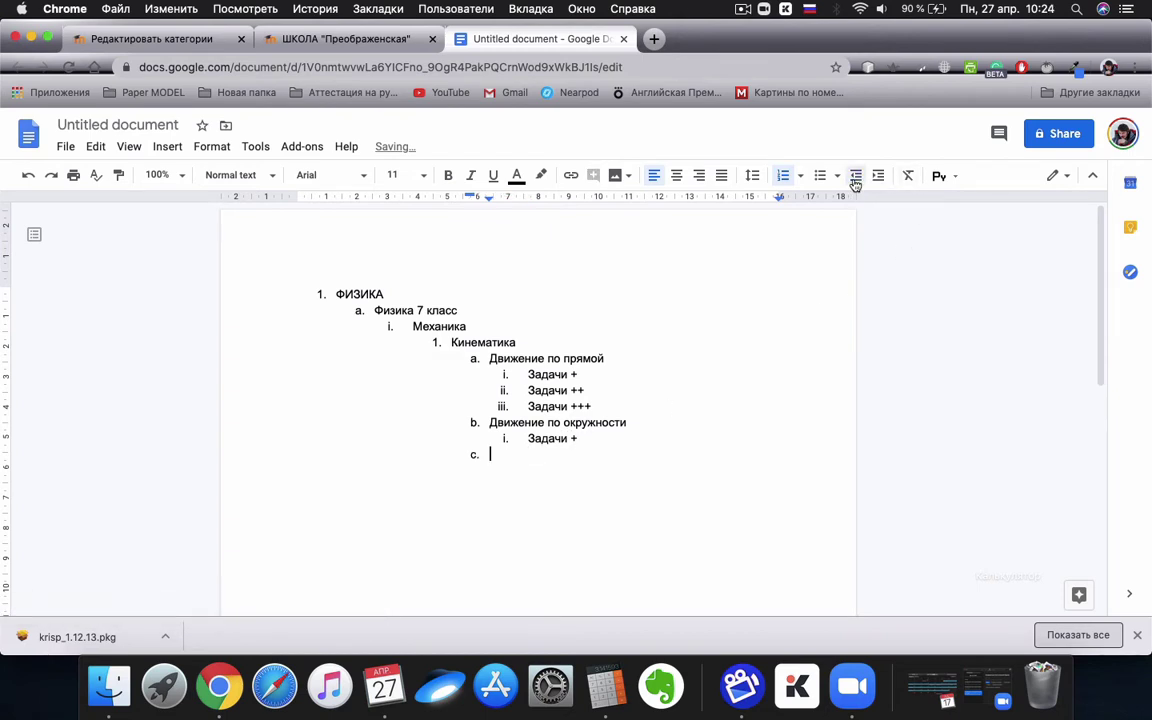
# Step: Add the list item "Динамика" at the same level as Кинематика
pyautogui.hotkey('shift', 'Tab')
pyautogui.write('Механика')
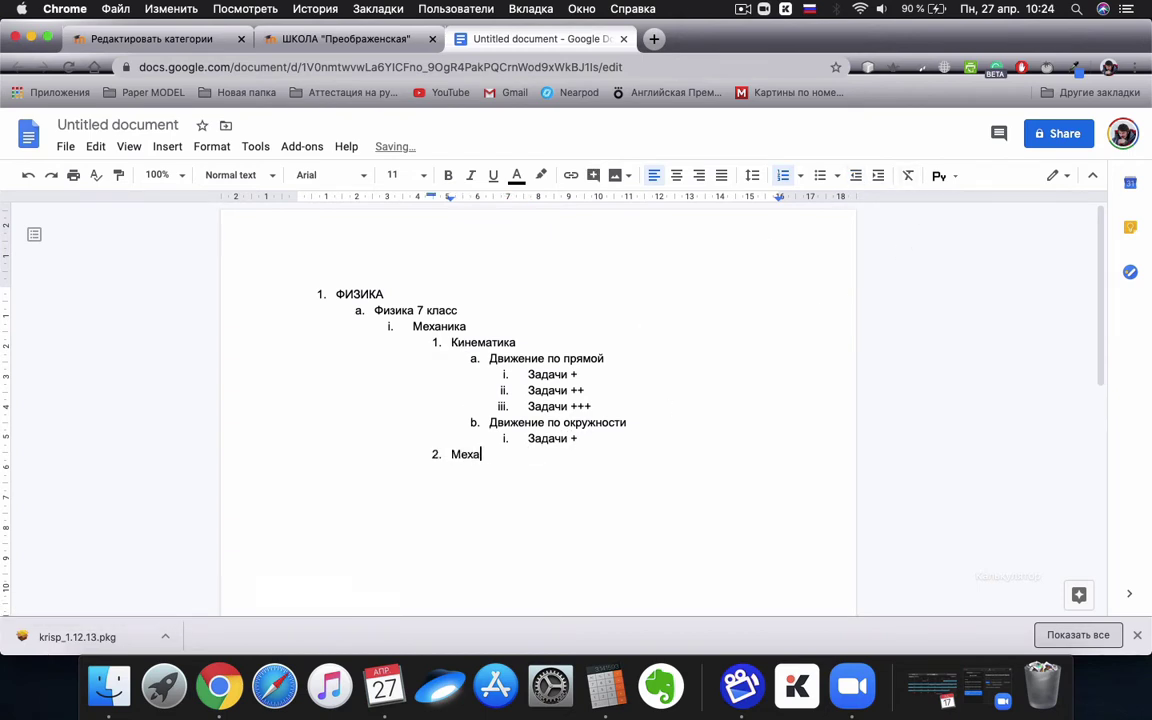
pyautogui.press('BackSpace')
pyautogui.press('BackSpace')
pyautogui.press('BackSpace')
pyautogui.press('BackSpace')
pyautogui.press('BackSpace')
pyautogui.press('BackSpace')
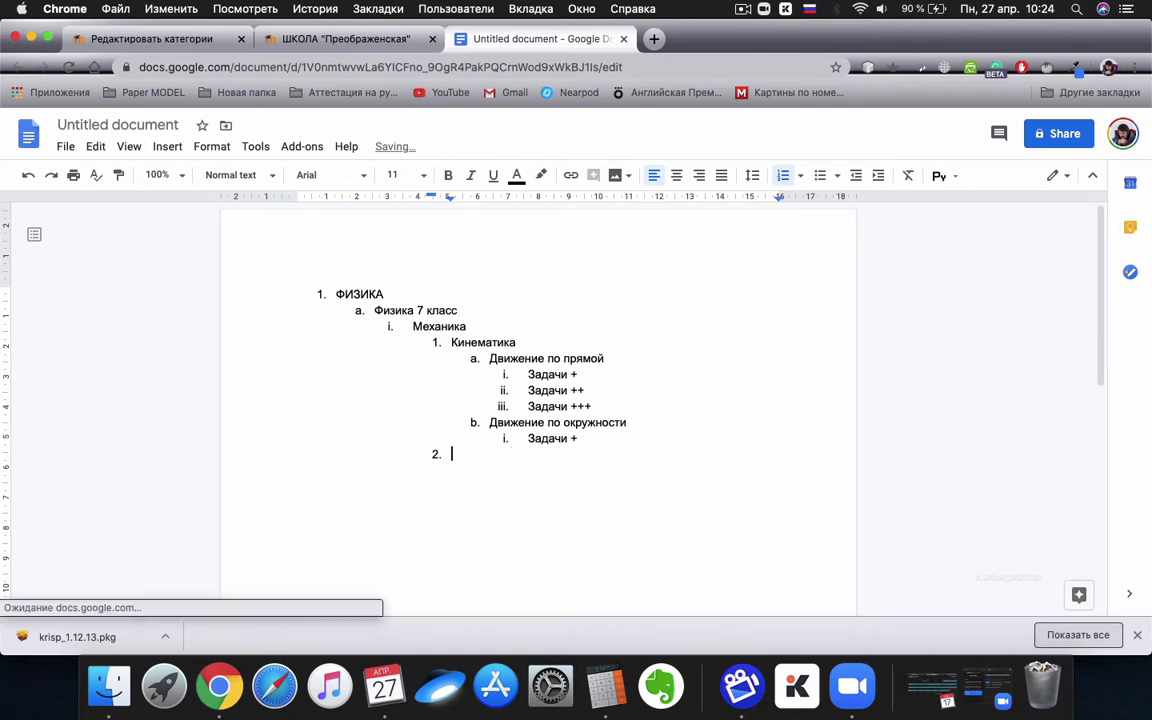
pyautogui.write('Динамика')
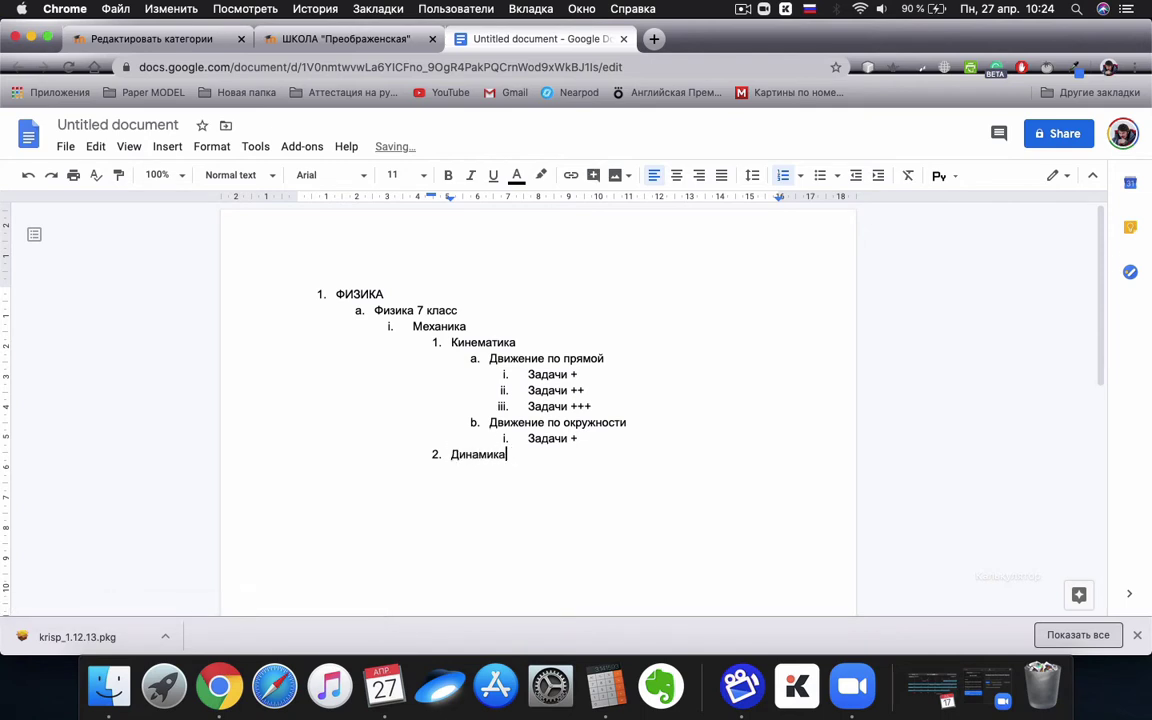
# Step: Nest the sub-item "Сила Тяжести" under Динамика
pyautogui.press('Return')
pyautogui.press('Tab')
pyautogui.write('Сила Тяжести')
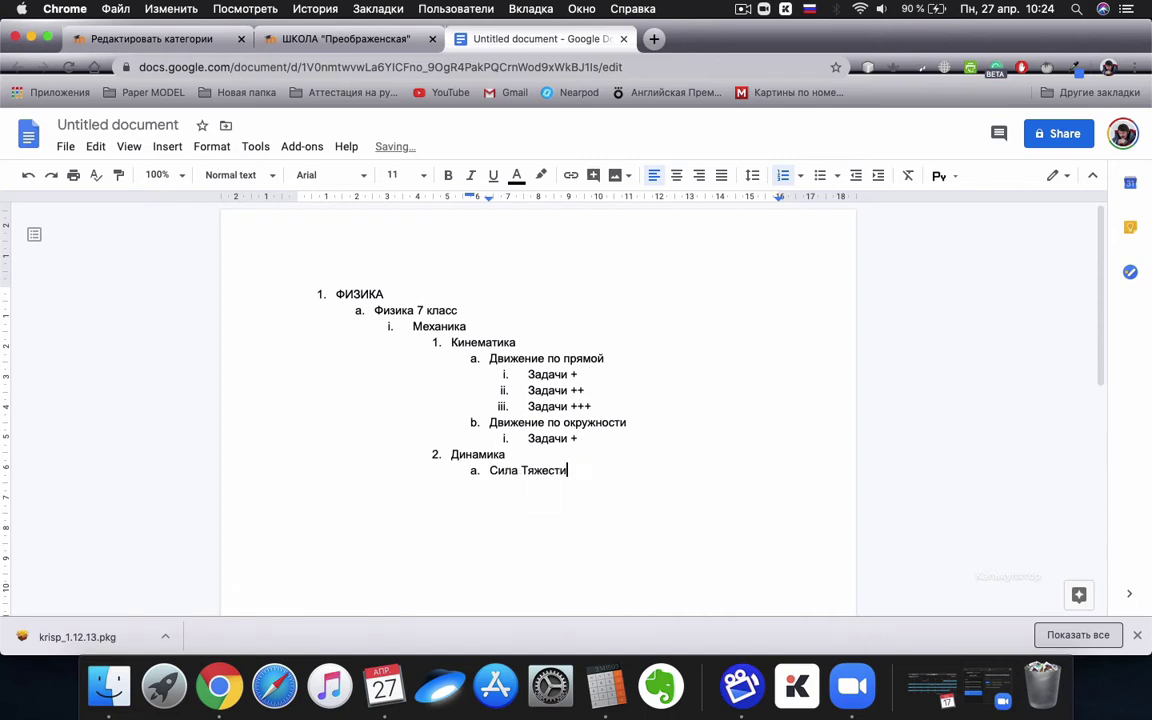
# Step: Add two sub-items under Сила Тяжести: "Задачи" and "Вопросы на понимание"
pyautogui.press('Return')
pyautogui.press('Tab')
pyautogui.write('Задачи')
pyautogui.press('Return')
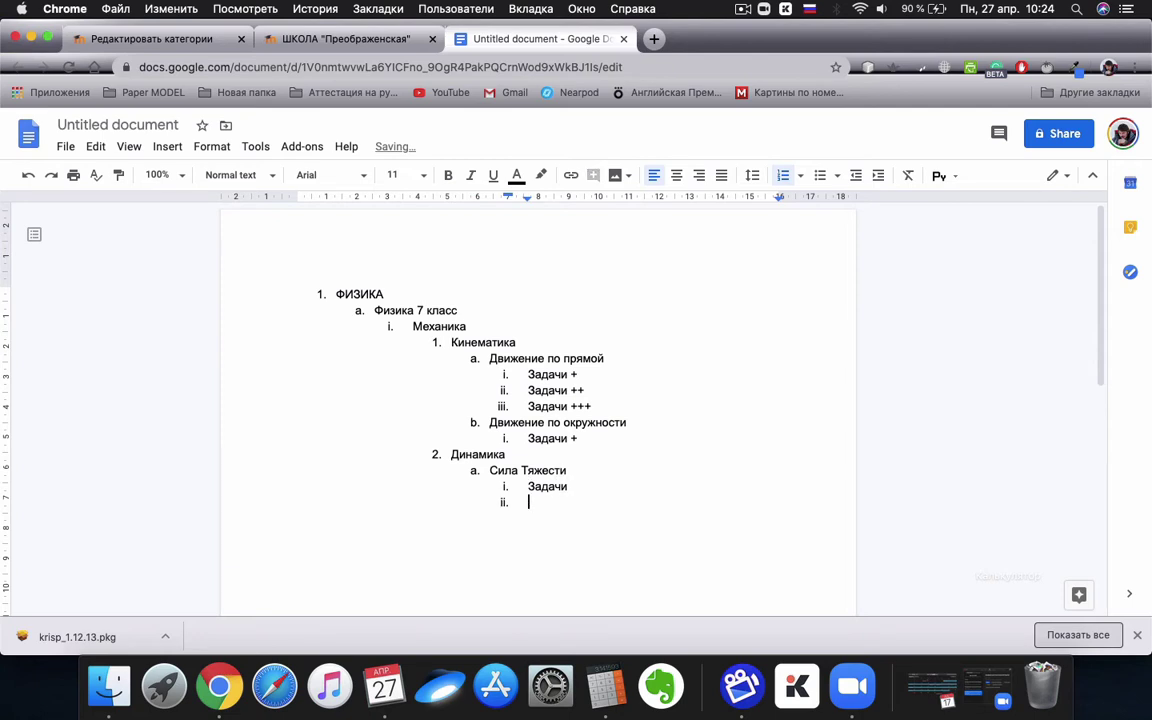
pyautogui.write('Вопросы на понимание')
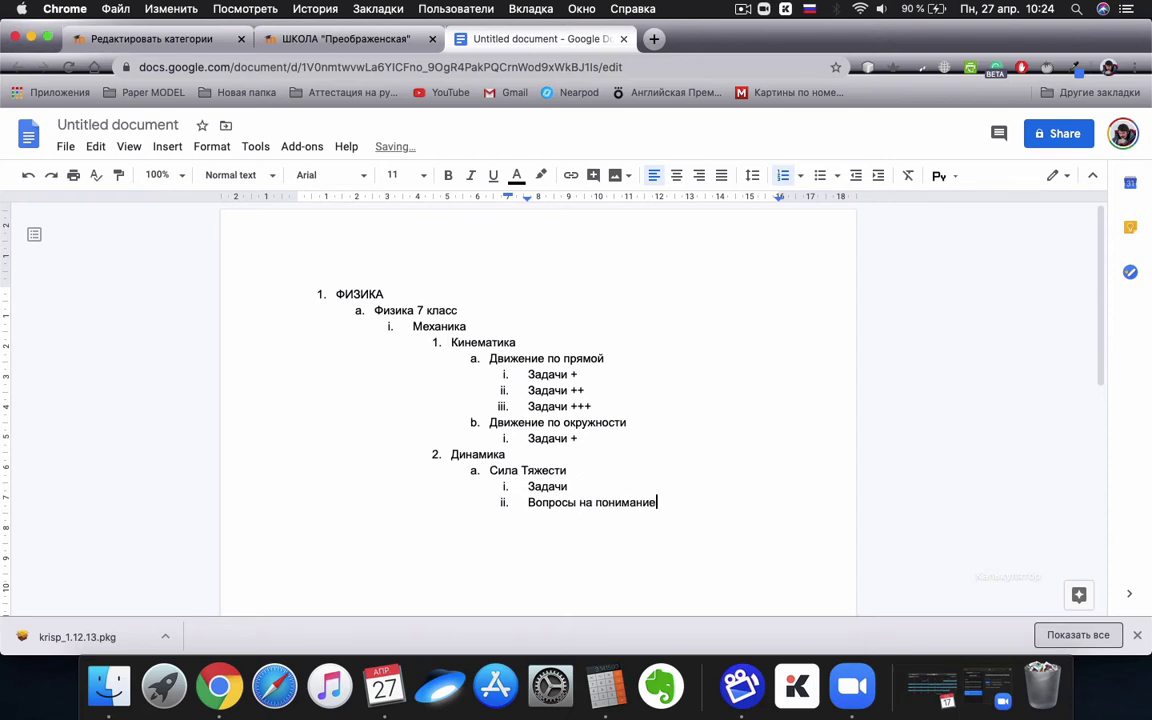
# Step: Nest the sub-item "Задача +" under the Задачи item of Сила Тяжести
pyautogui.click(567, 486)
pyautogui.press('Return')
pyautogui.press('Tab')
pyautogui.write('Задача')
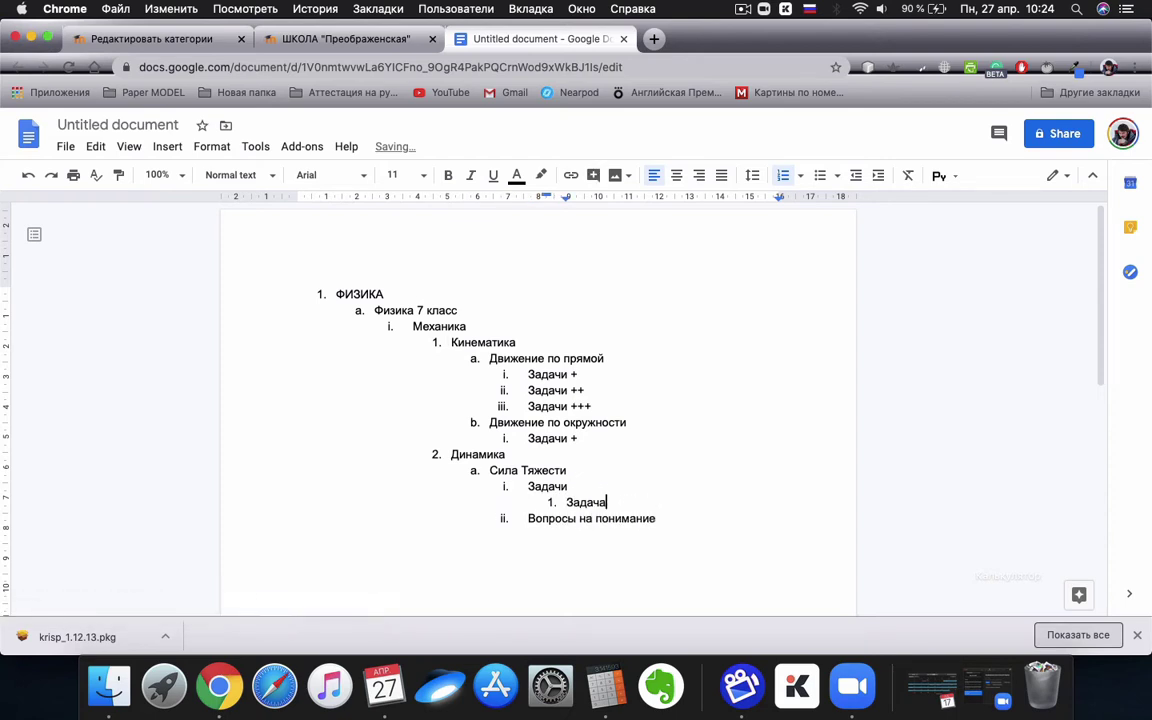
pyautogui.write(' 1')
pyautogui.press('Return')
pyautogui.press('BackSpace')
pyautogui.press('BackSpace')
pyautogui.press('BackSpace')
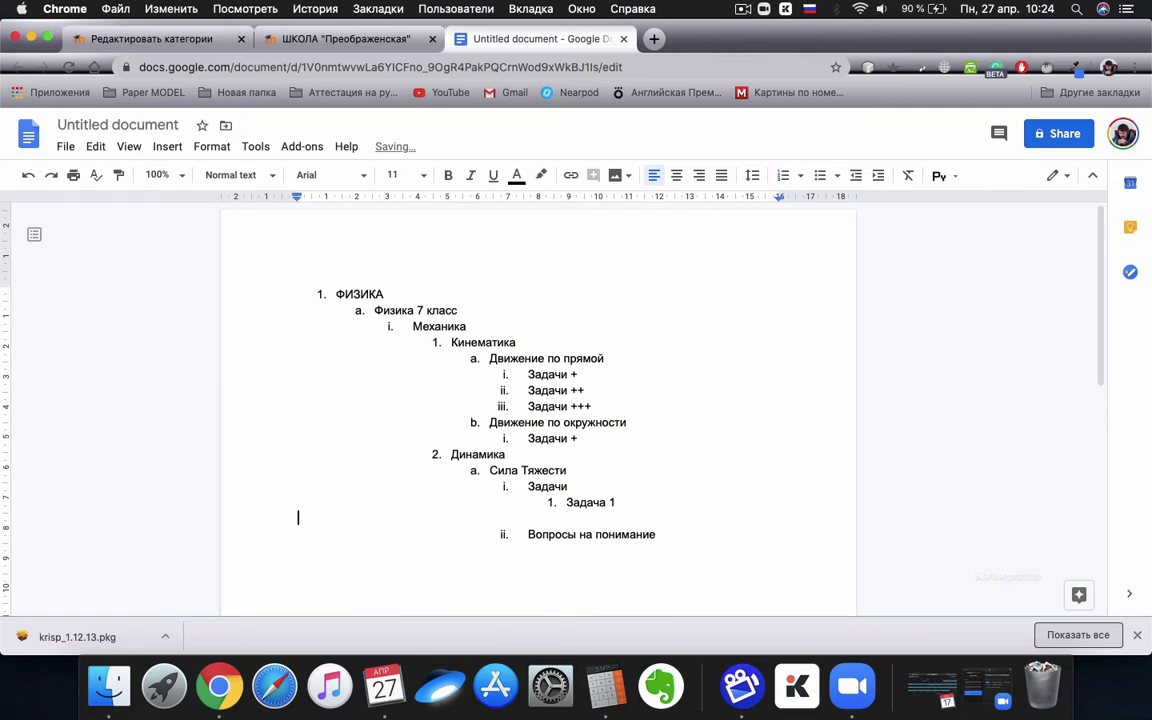
pyautogui.write('+')
# Step: Add "Задача ++" and "Задача +++" below Задача + at the same list level
pyautogui.press('Return')
pyautogui.write('Задача ++')
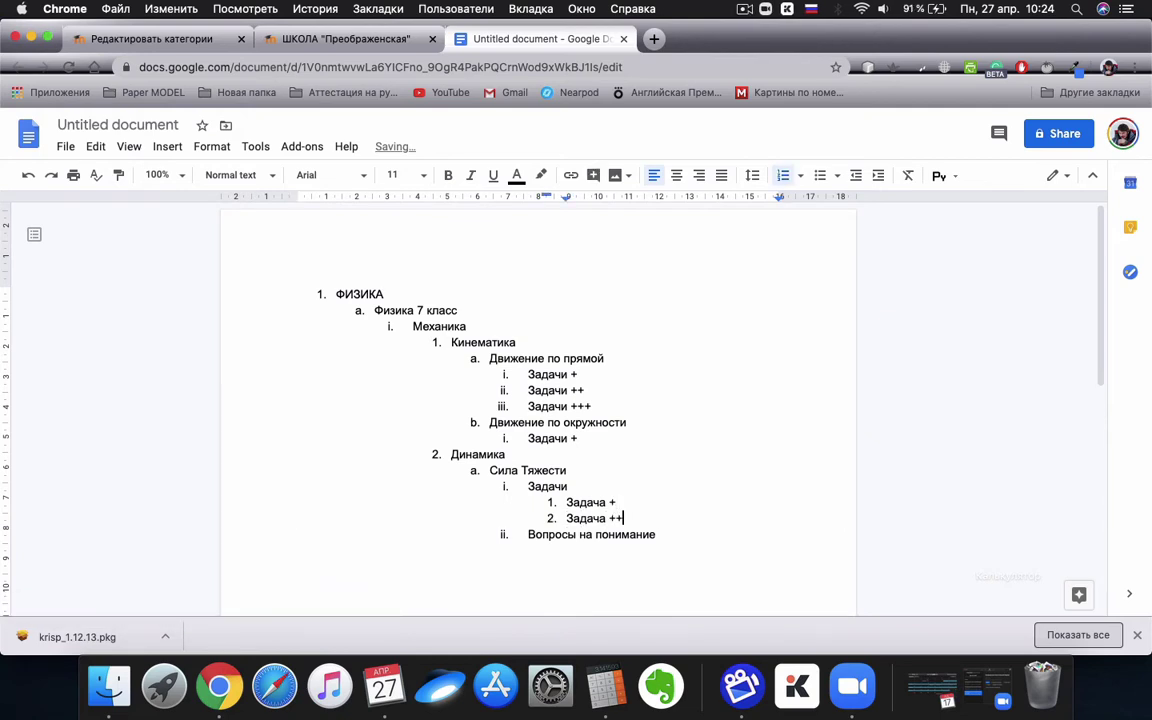
pyautogui.press('Return')
pyautogui.write('Задаа')
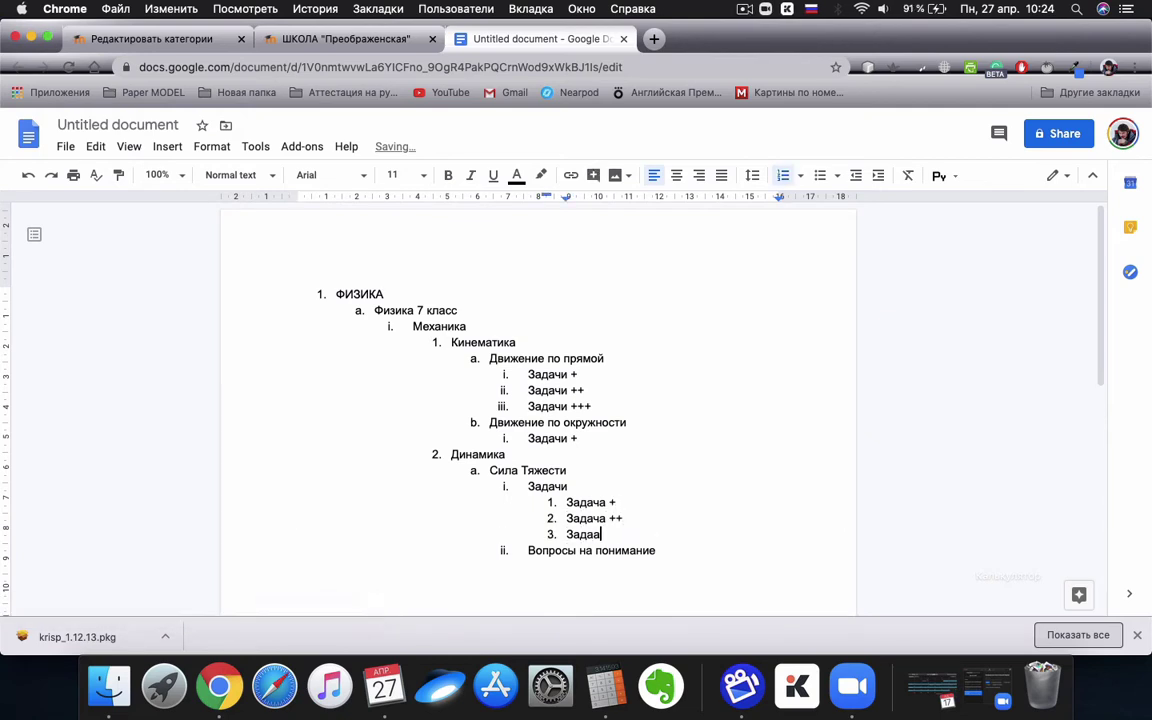
pyautogui.press('BackSpace')
pyautogui.write('ча +++')
# Step: Highlight the list branch from ФИЗИКА down to Движение по прямой
pyautogui.scroll(-3, 442, 327)
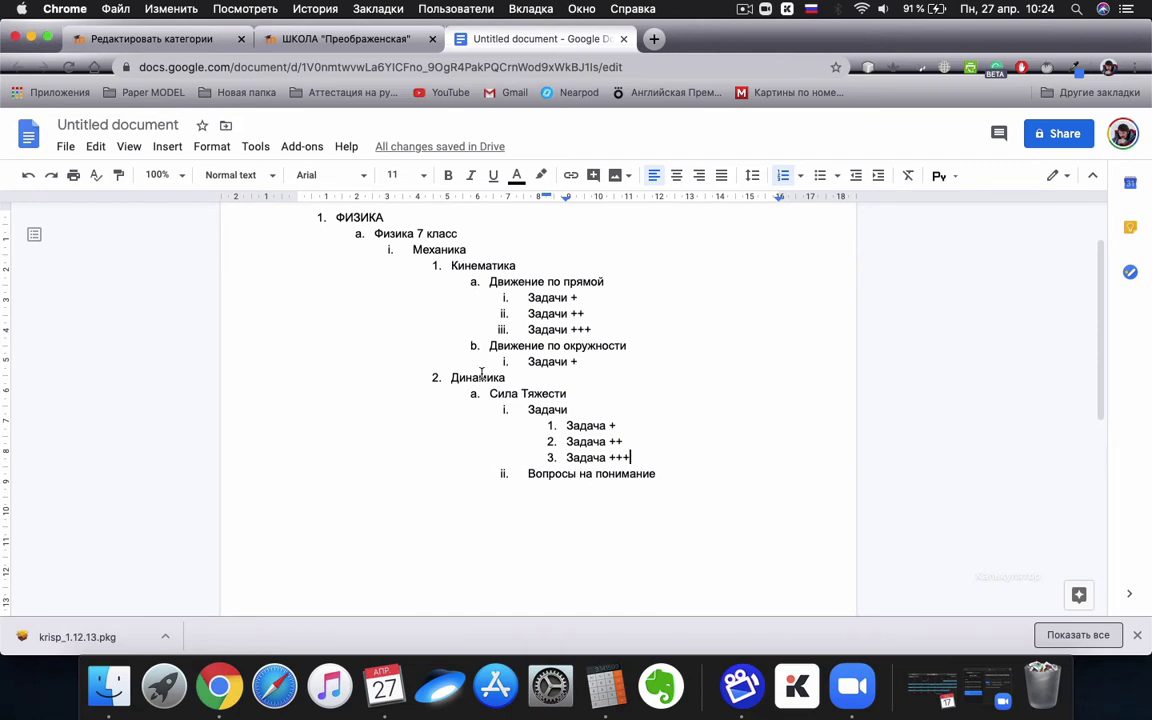
pyautogui.moveTo(336, 219); pyautogui.dragTo(605, 283)
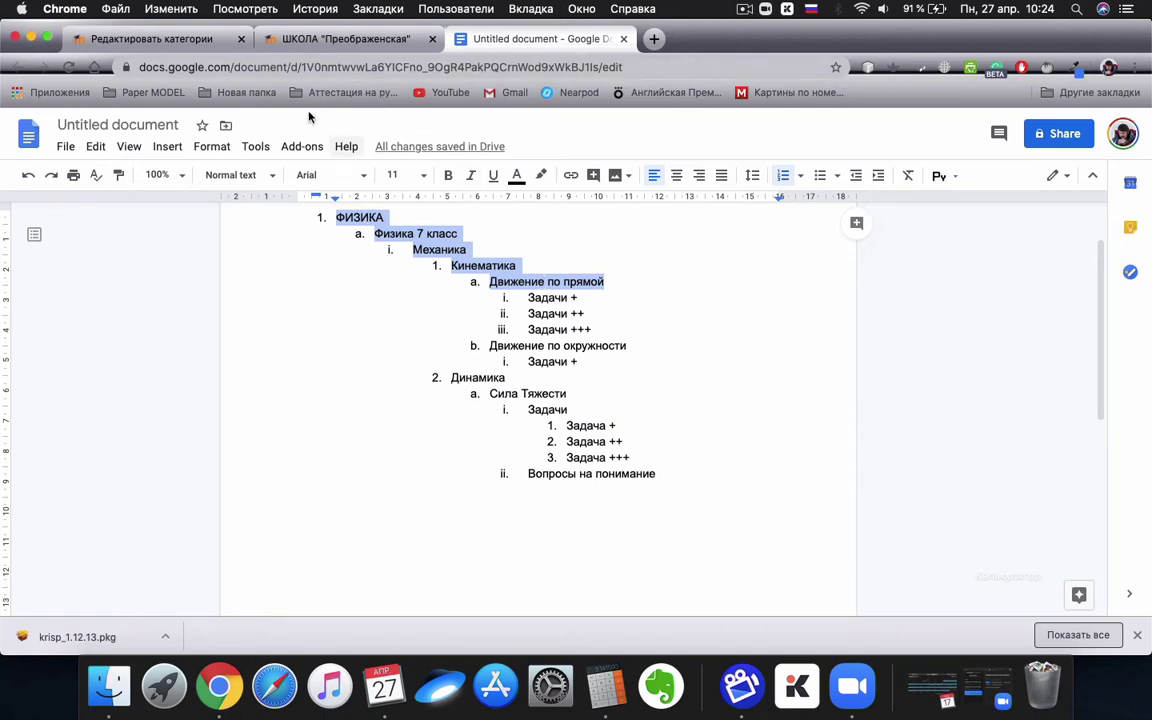
# Step: Return to the training course's question category page in Moodle and examine its category sections and the form for adding a category
pyautogui.click(297, 42)
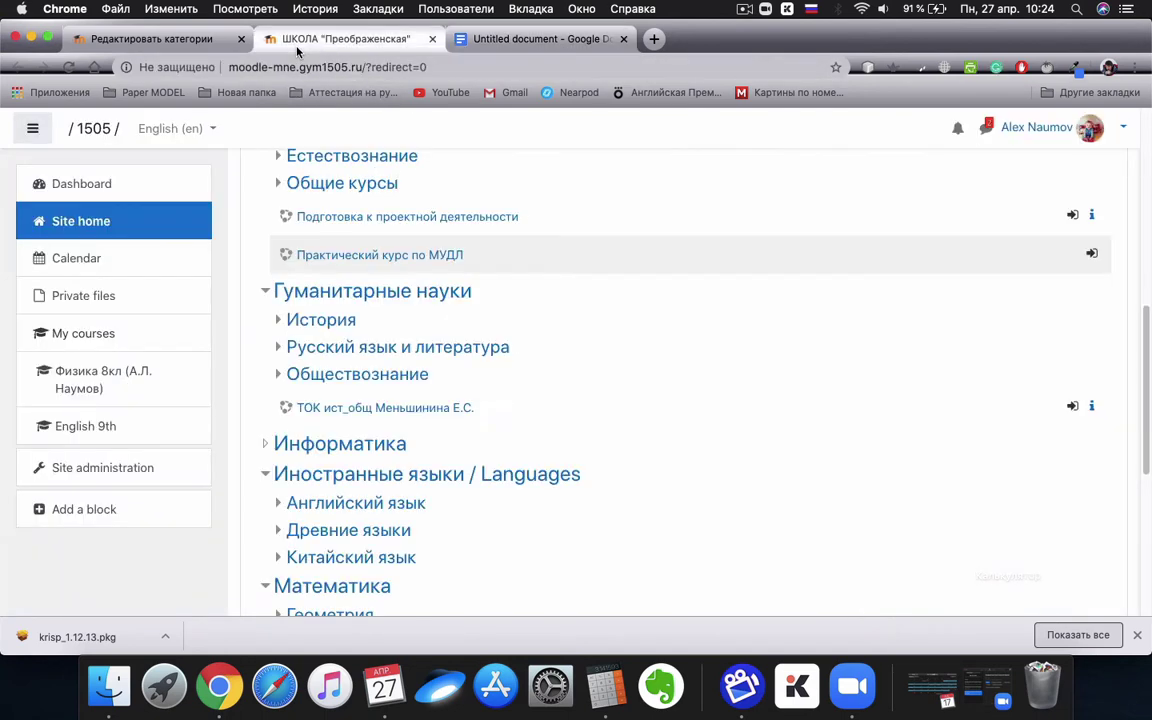
pyautogui.click(165, 40)
pyautogui.scroll(1, 589, 365)
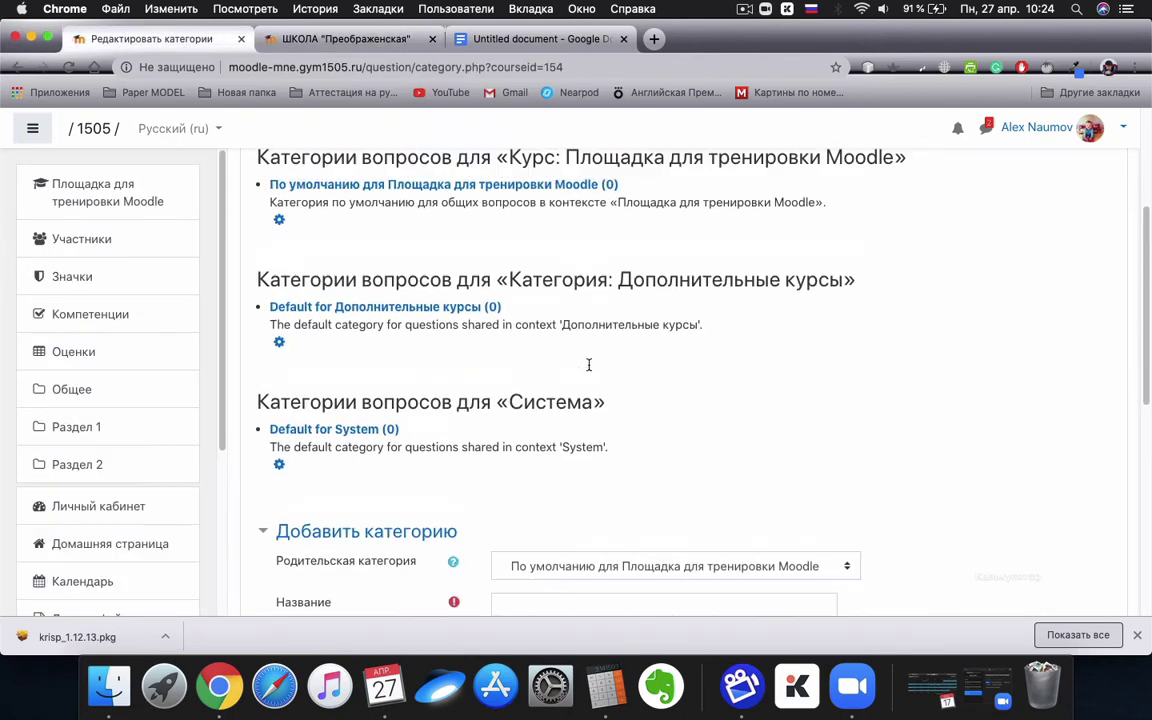
pyautogui.scroll(2, 589, 365)
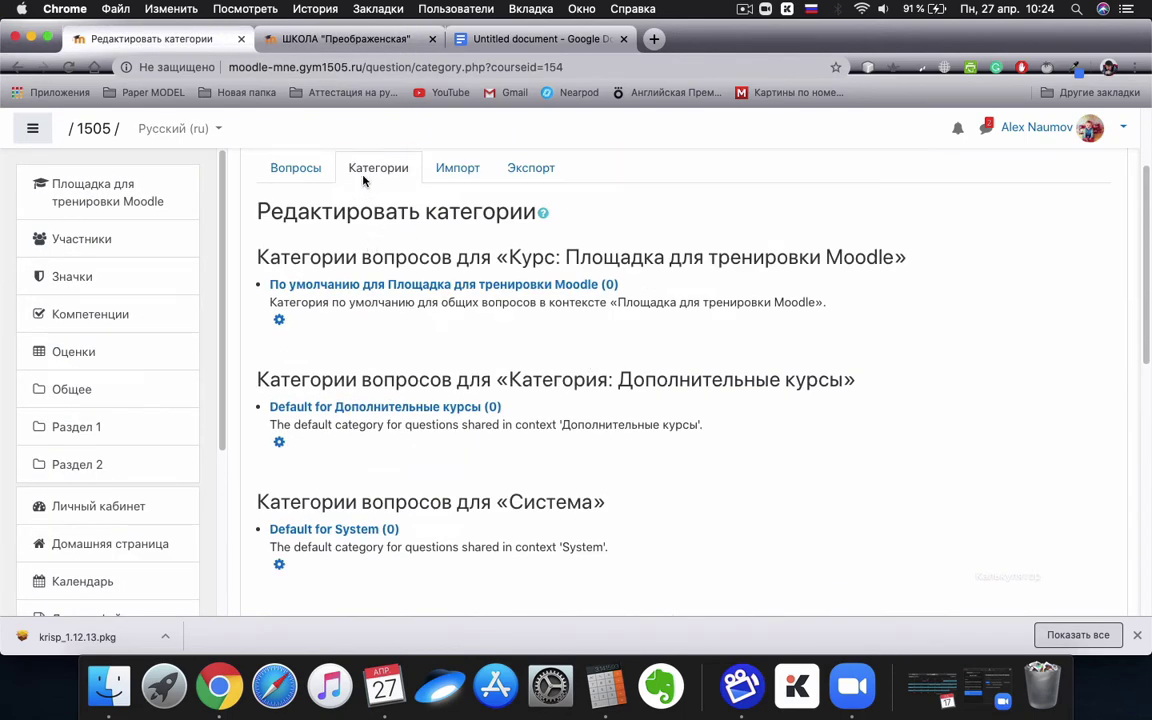
pyautogui.scroll(-5, 420, 267)
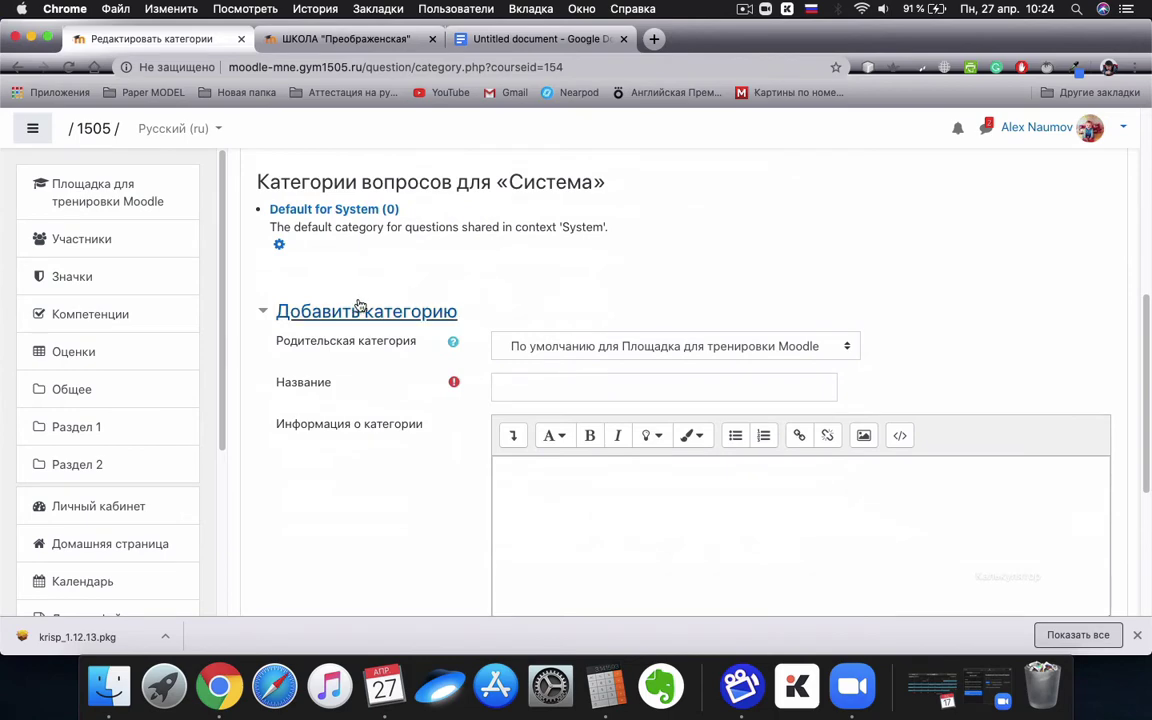
pyautogui.scroll(3, 360, 300)
pyautogui.scroll(-3, 368, 303)
# Step: Try "Default for Дополнительные курсы" as the parent category, and switch back to "По умолчанию для Площадка для тренировки Moodle"
pyautogui.click(576, 352)
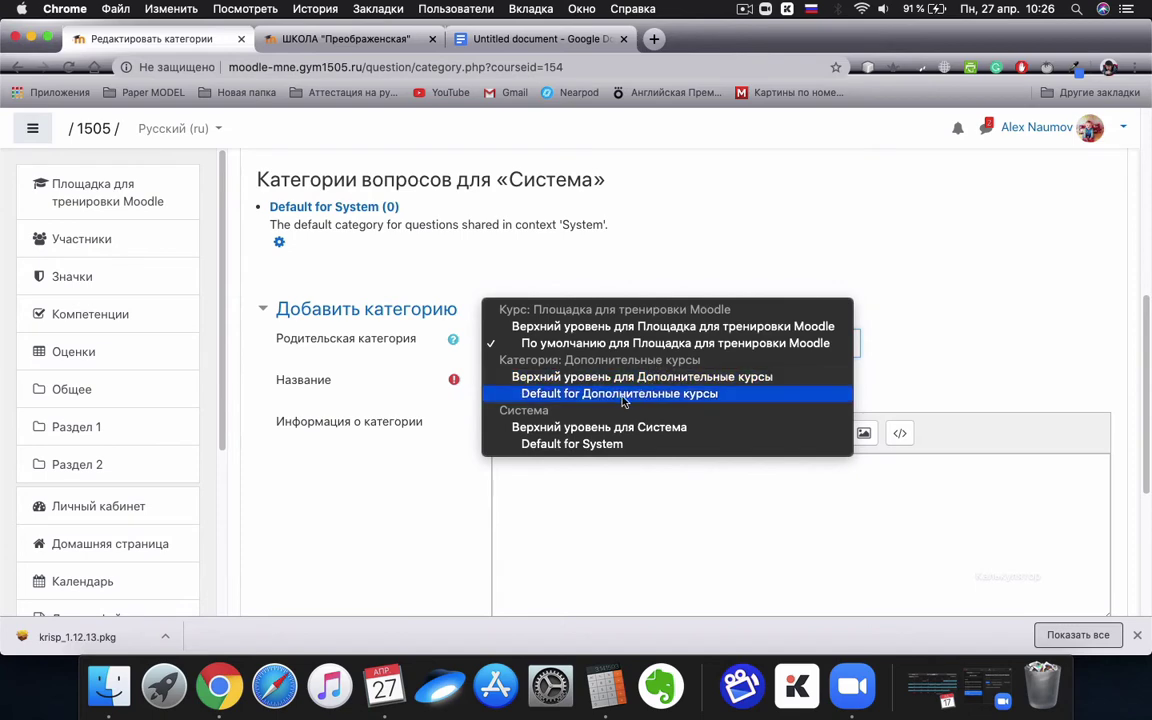
pyautogui.click(556, 396)
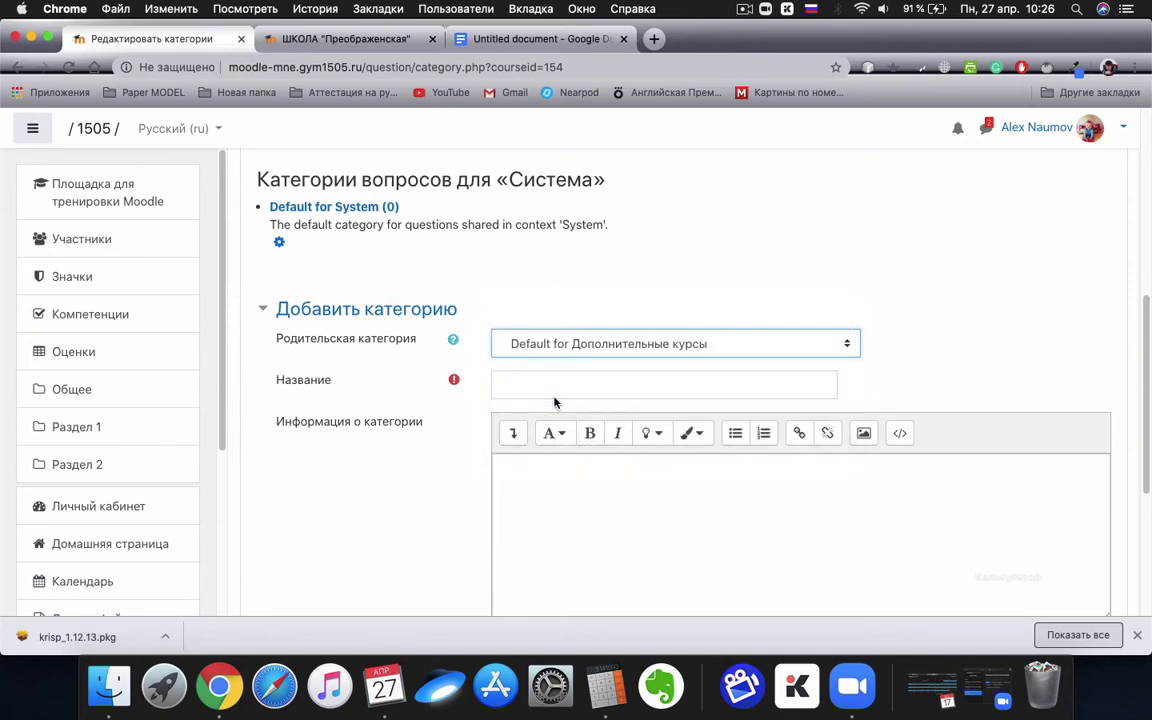
pyautogui.click(567, 346)
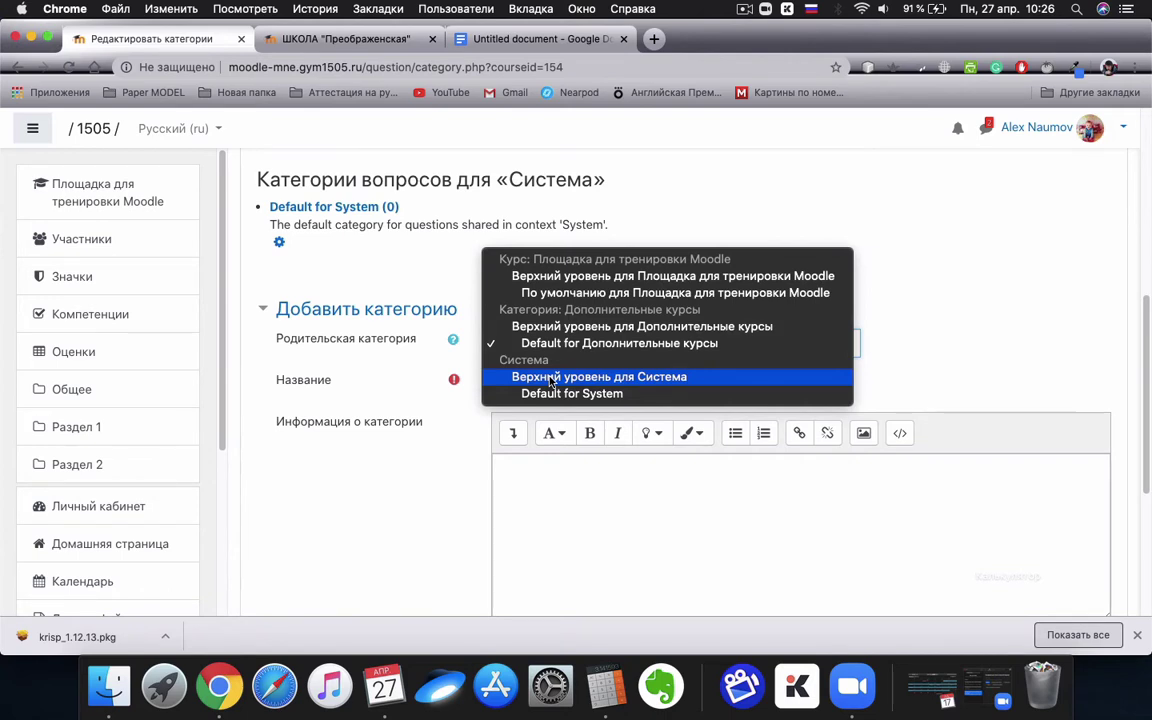
pyautogui.click(546, 297)
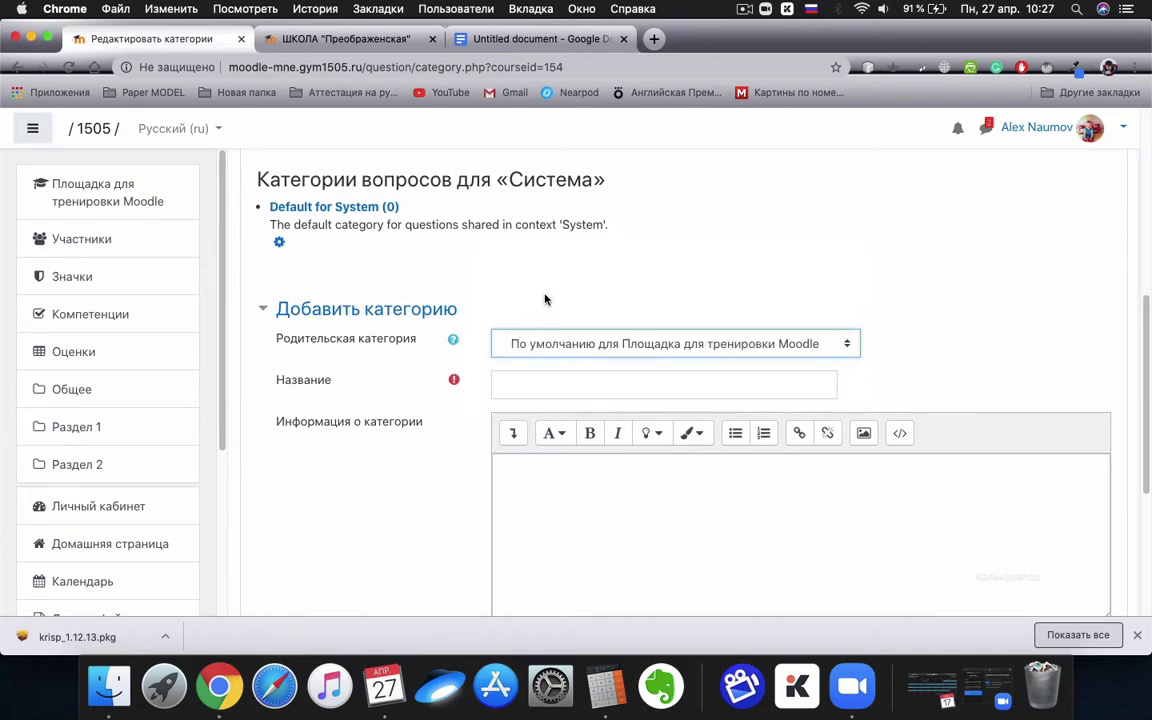
# Step: Set the new category's parent to "Default for Дополнительные курсы"
pyautogui.click(566, 342)
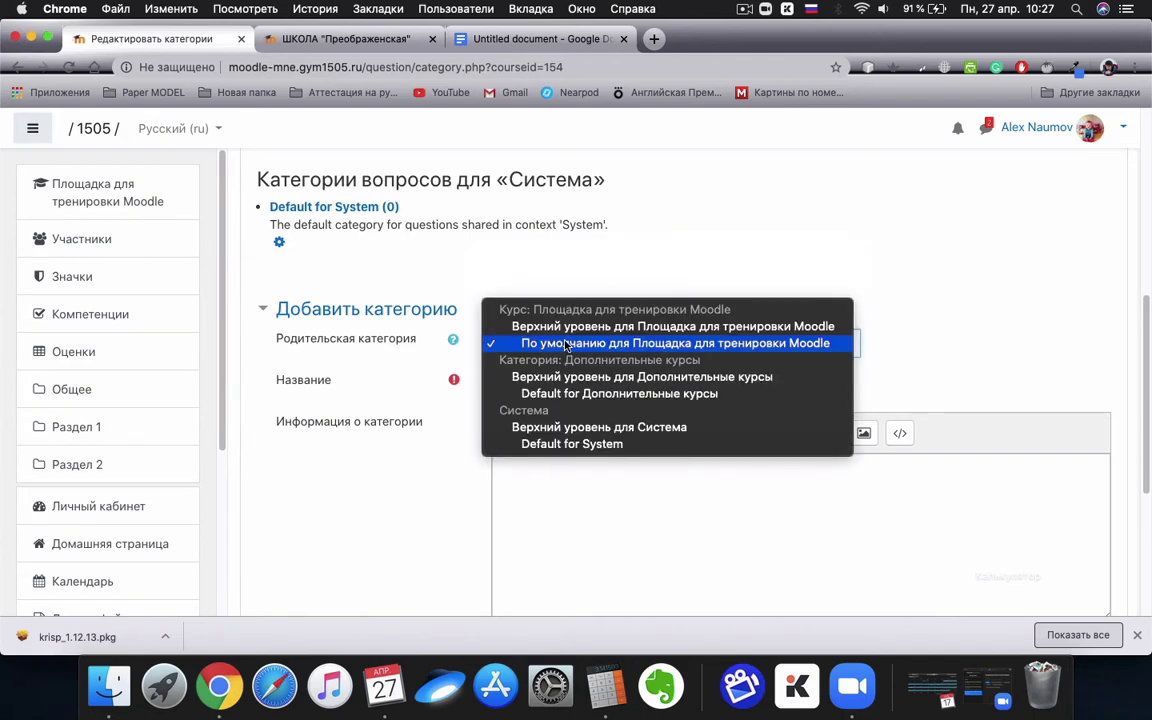
pyautogui.click(574, 393)
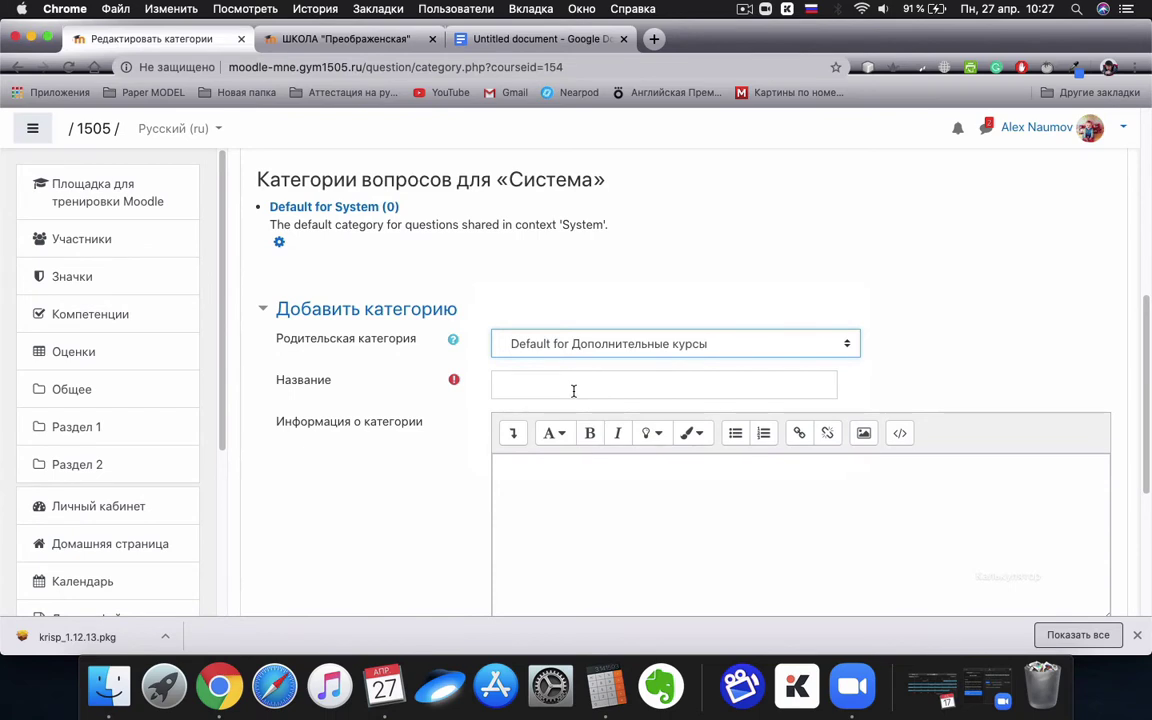
pyautogui.click(602, 345)
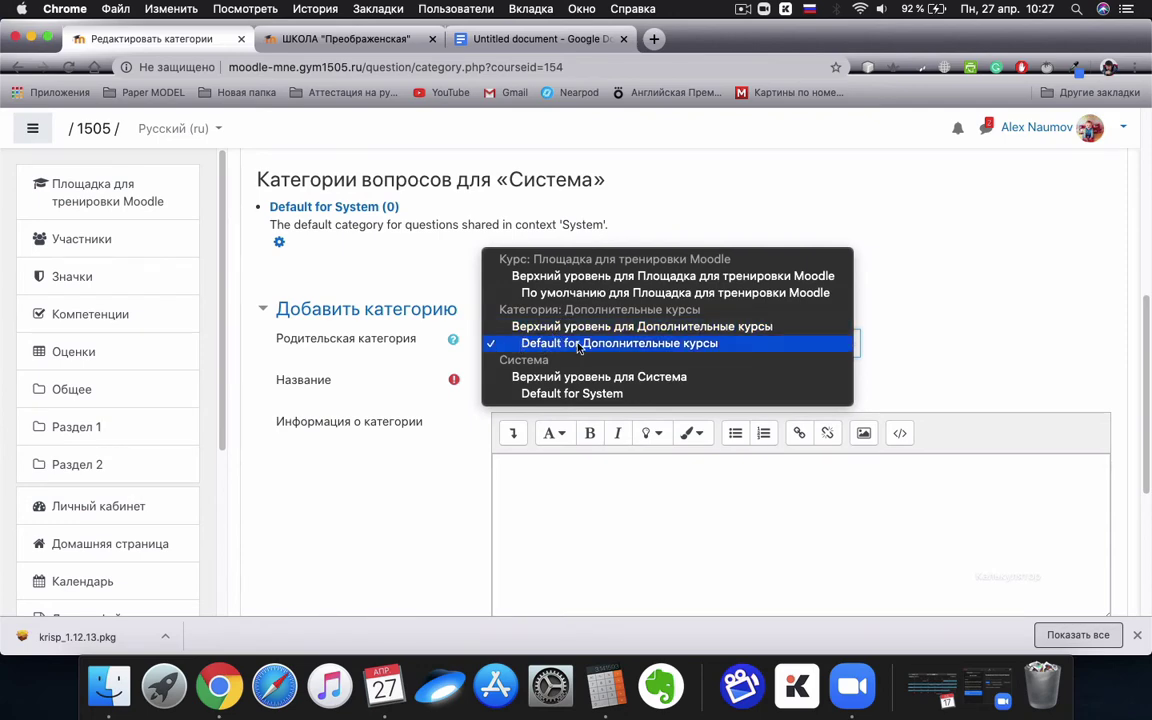
pyautogui.click(640, 347)
pyautogui.scroll(-3, 609, 365)
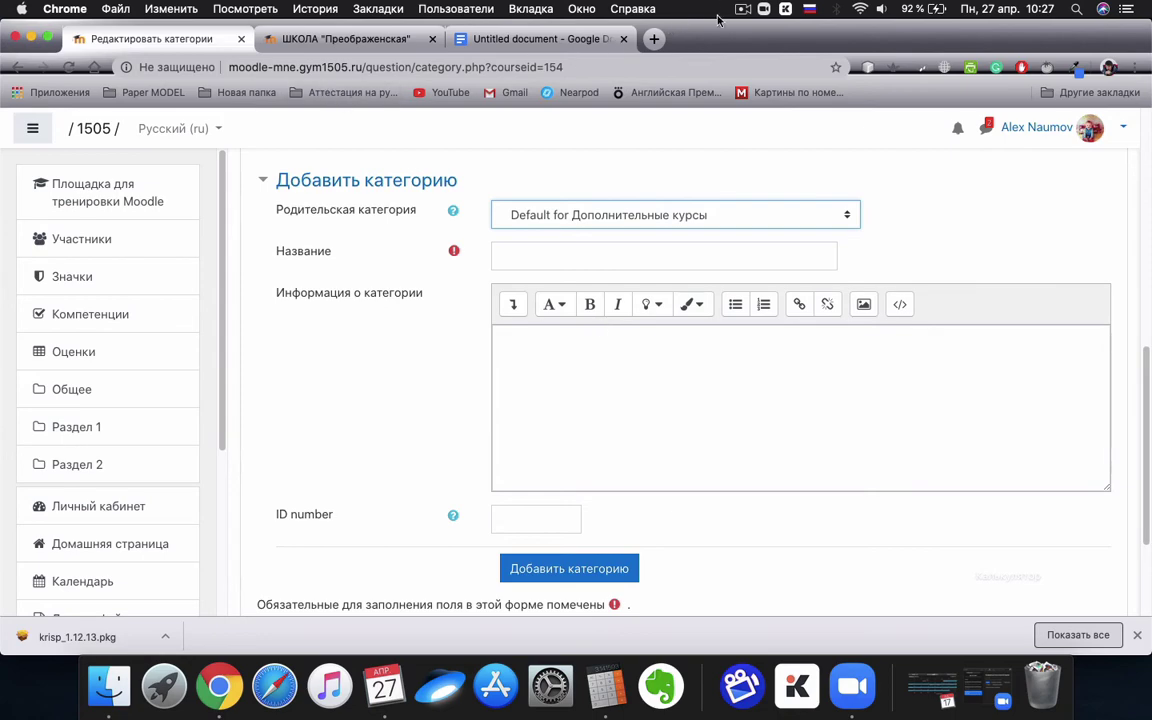
# Step: Open the Физика 8кл course from the Moodle site home, and review the training course's question category sections
pyautogui.click(341, 40)
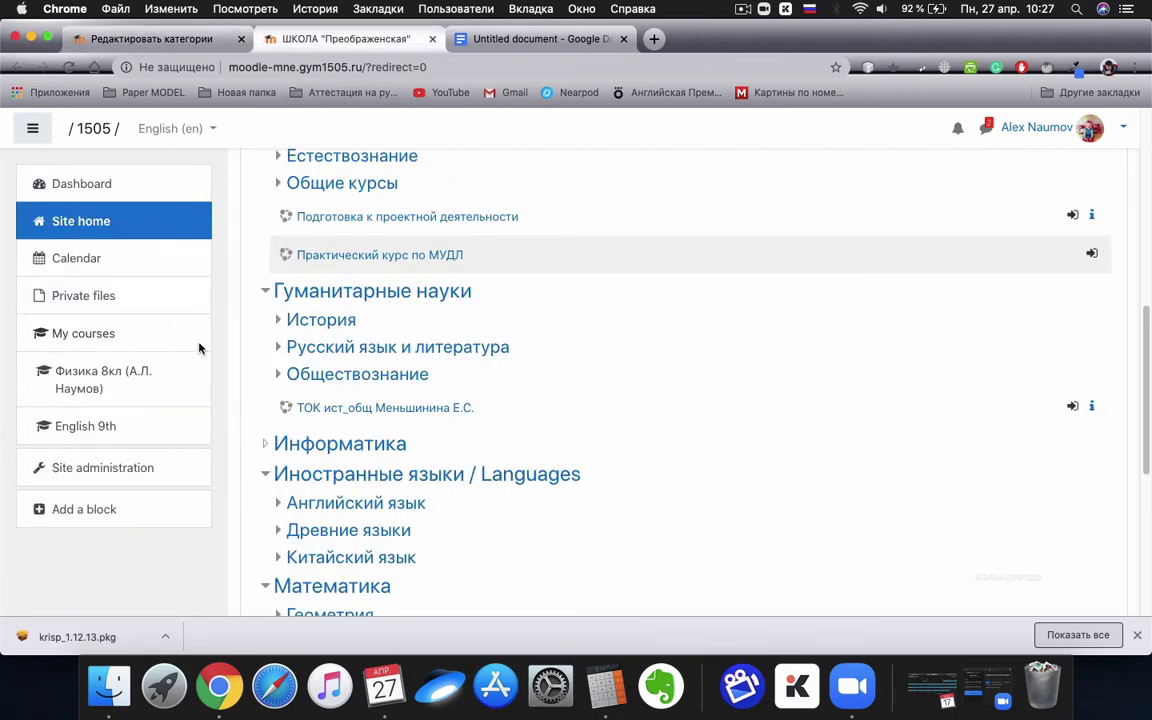
pyautogui.click(162, 38)
pyautogui.scroll(10, 415, 215)
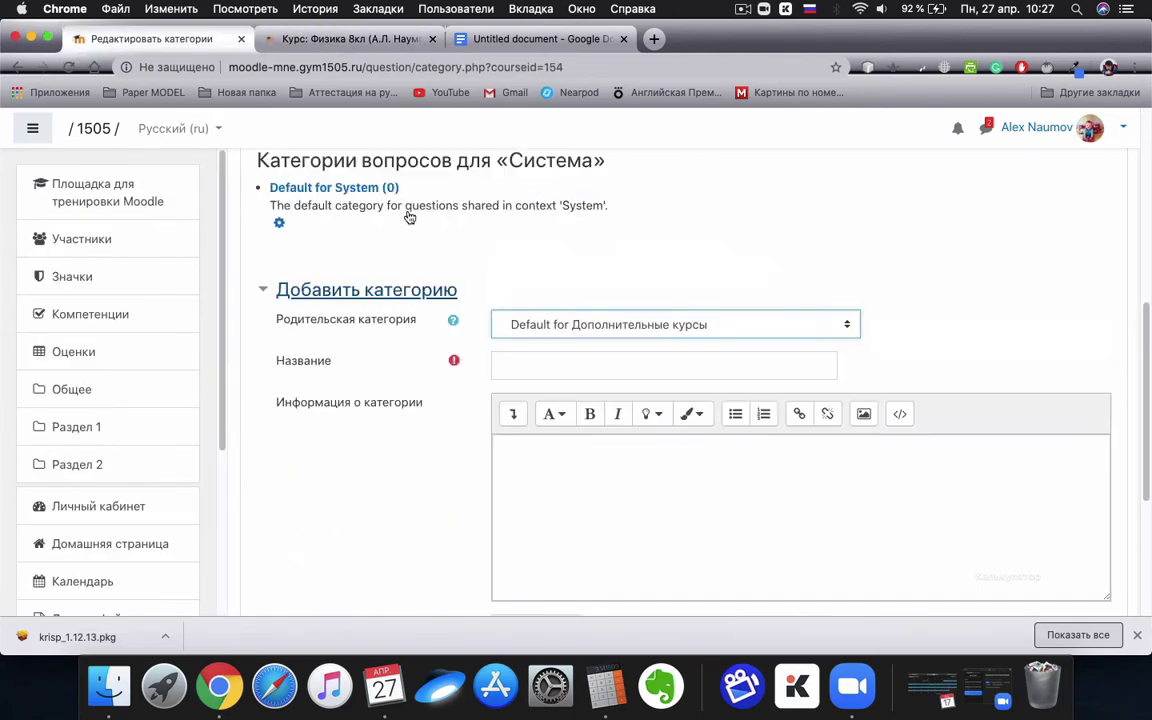
pyautogui.scroll(2, 415, 215)
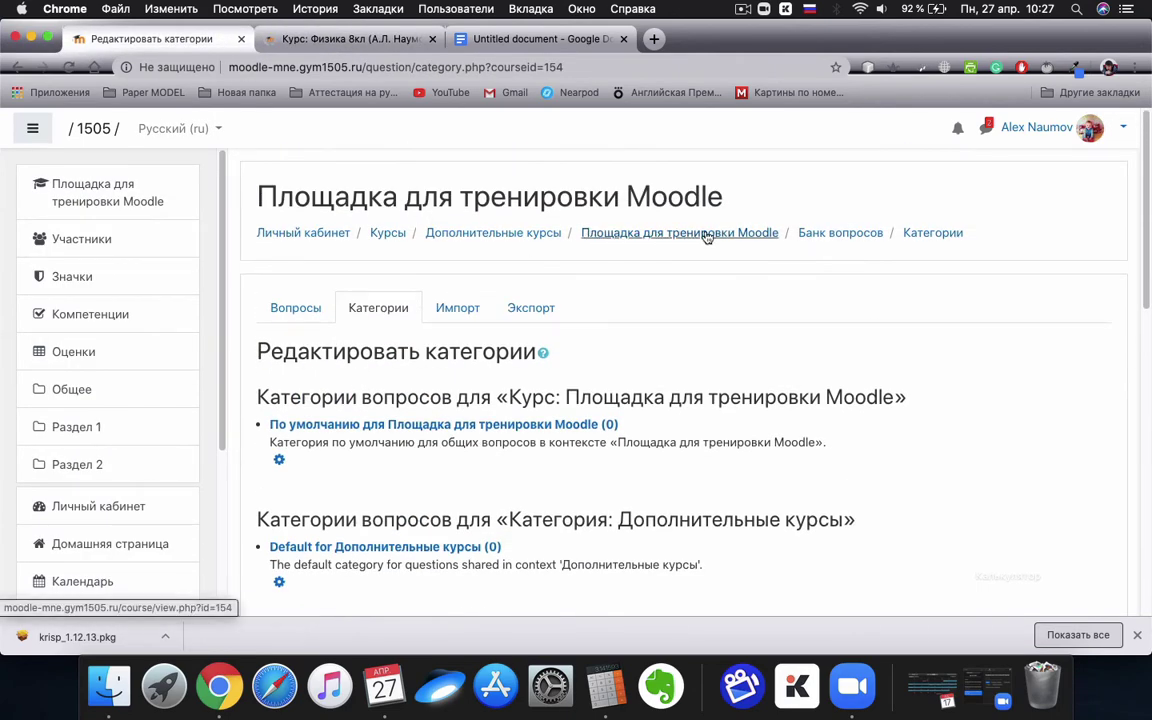
pyautogui.scroll(-5, 495, 260)
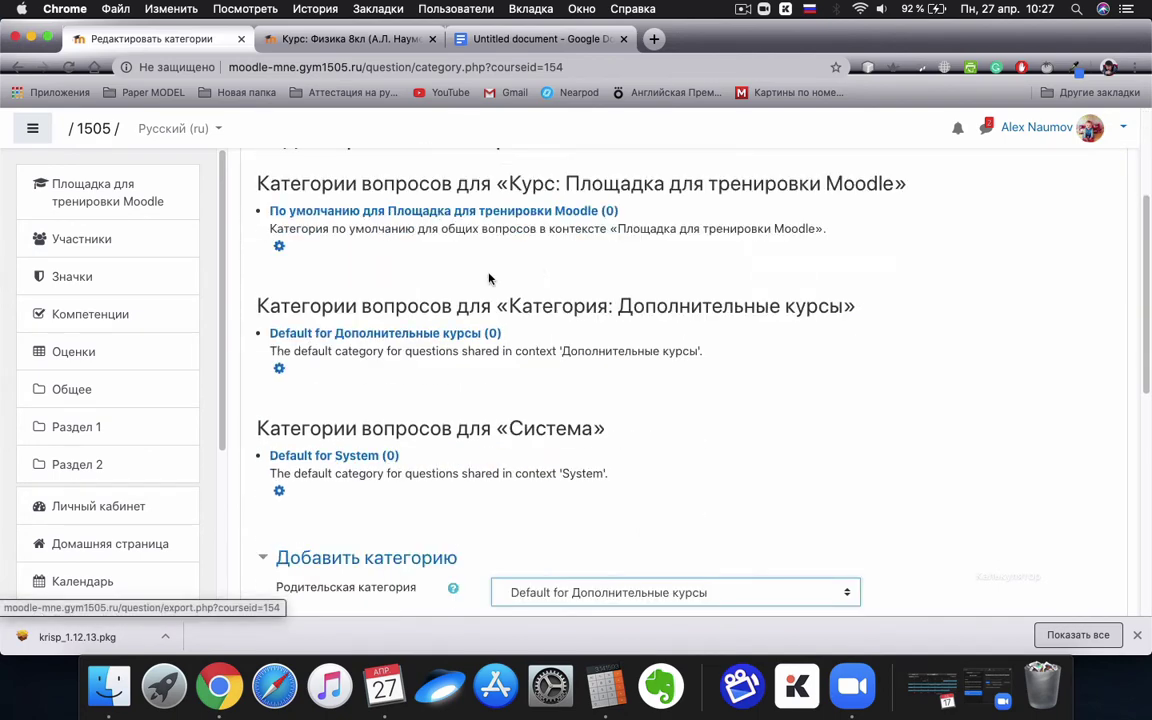
# Step: Open the question bank categories of the Физика 8кл course from its course administration page
pyautogui.click(330, 39)
pyautogui.scroll(-2, 400, 310)
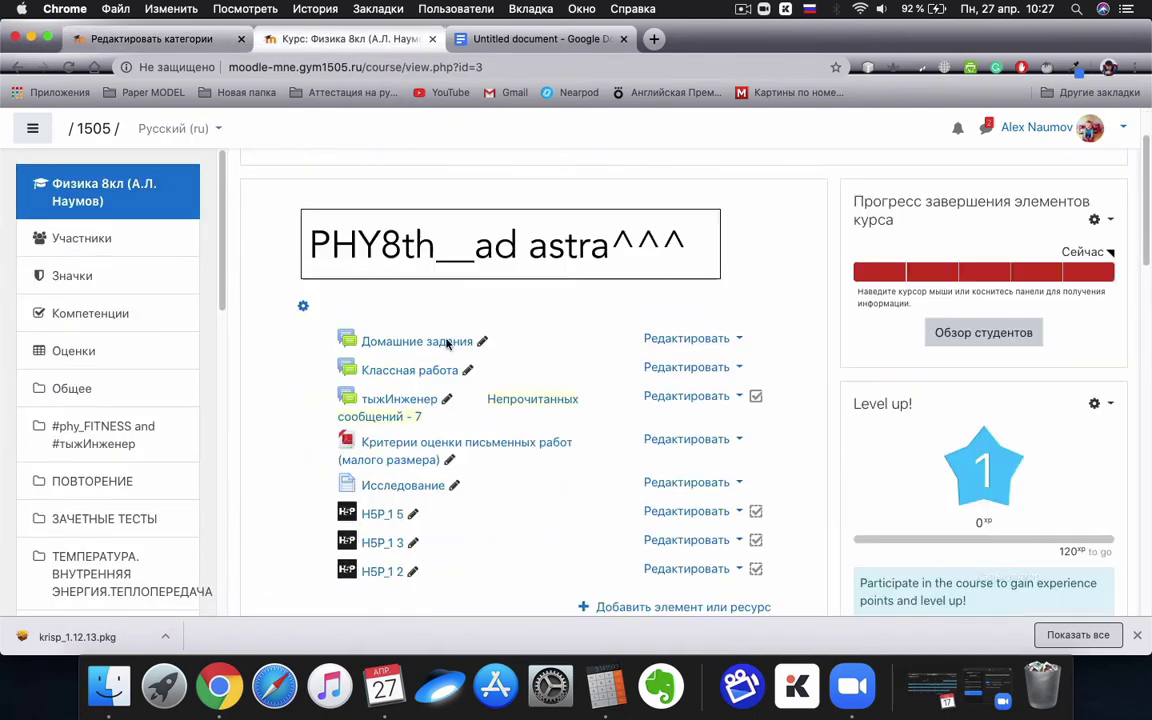
pyautogui.scroll(2, 705, 312)
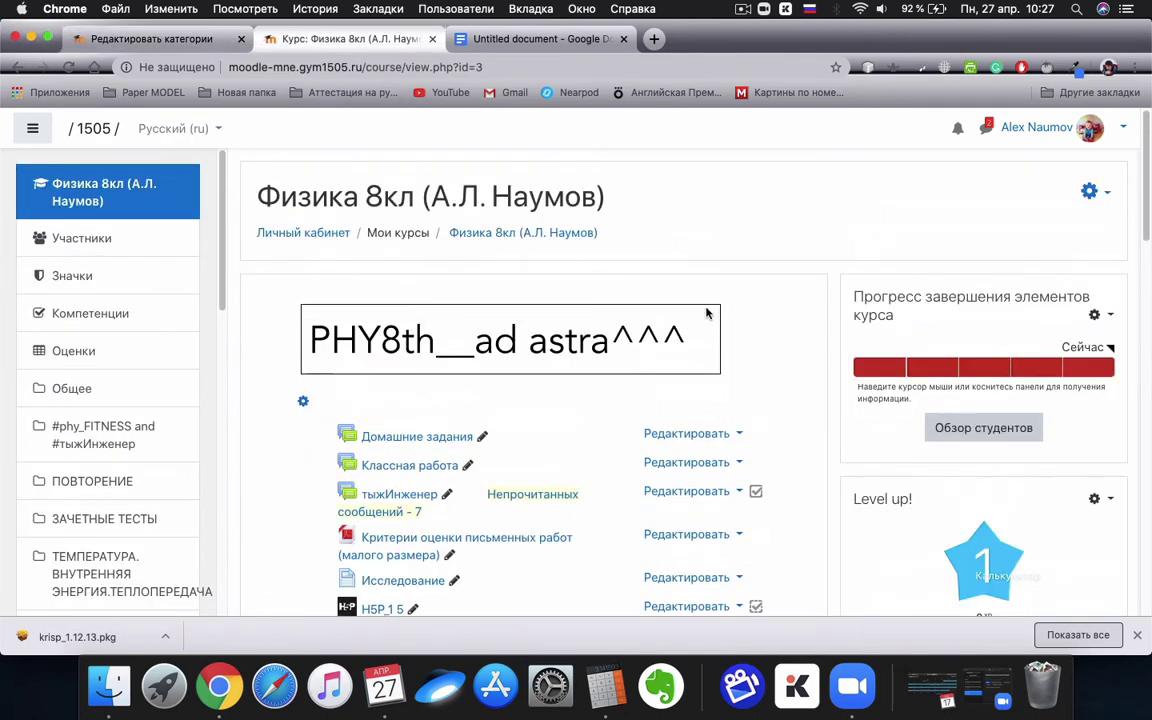
pyautogui.click(1107, 199)
pyautogui.click(805, 483)
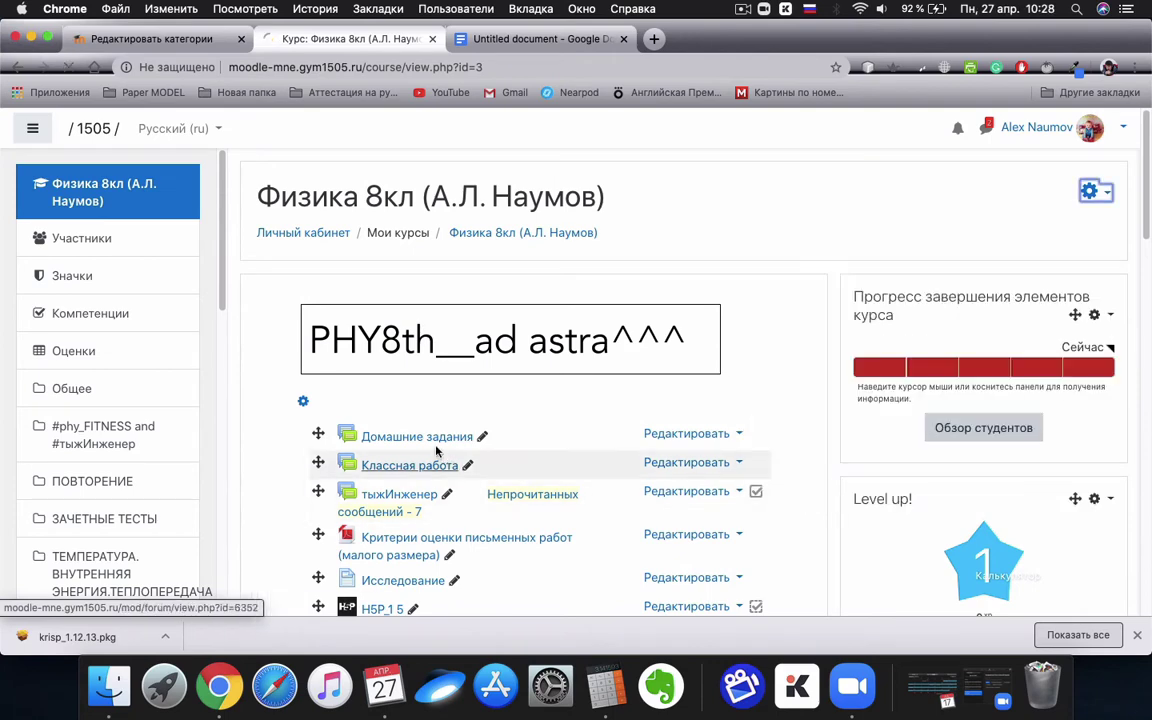
pyautogui.scroll(-10, 429, 437)
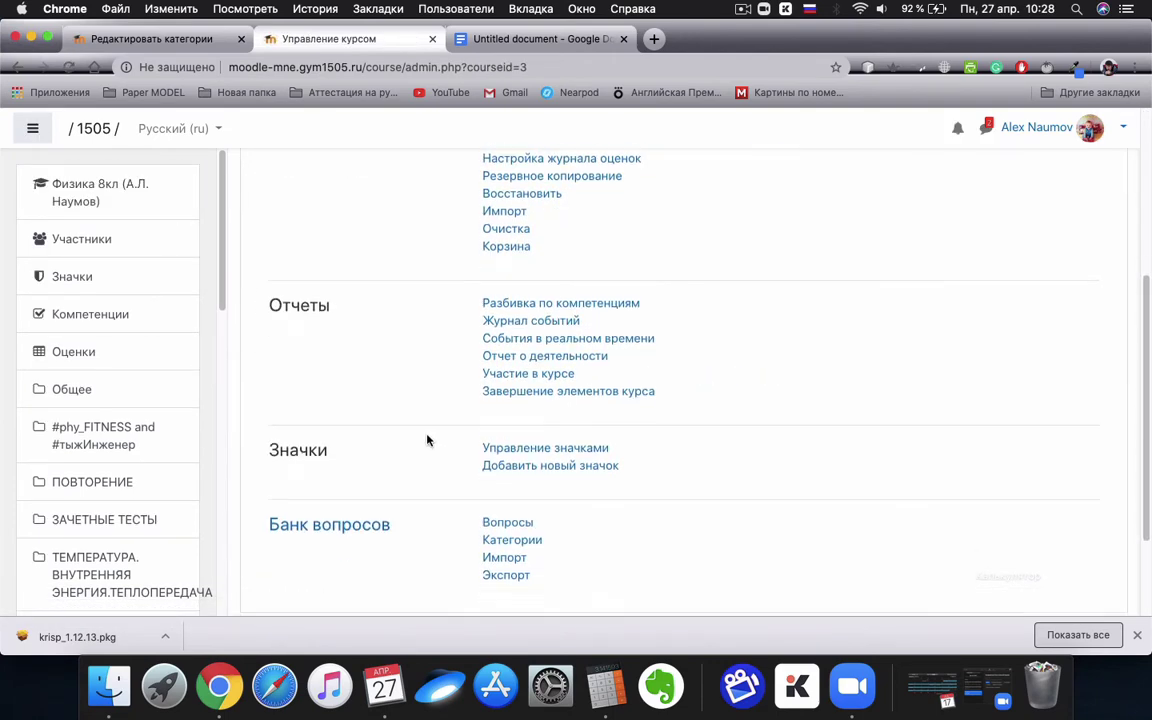
pyautogui.click(506, 403)
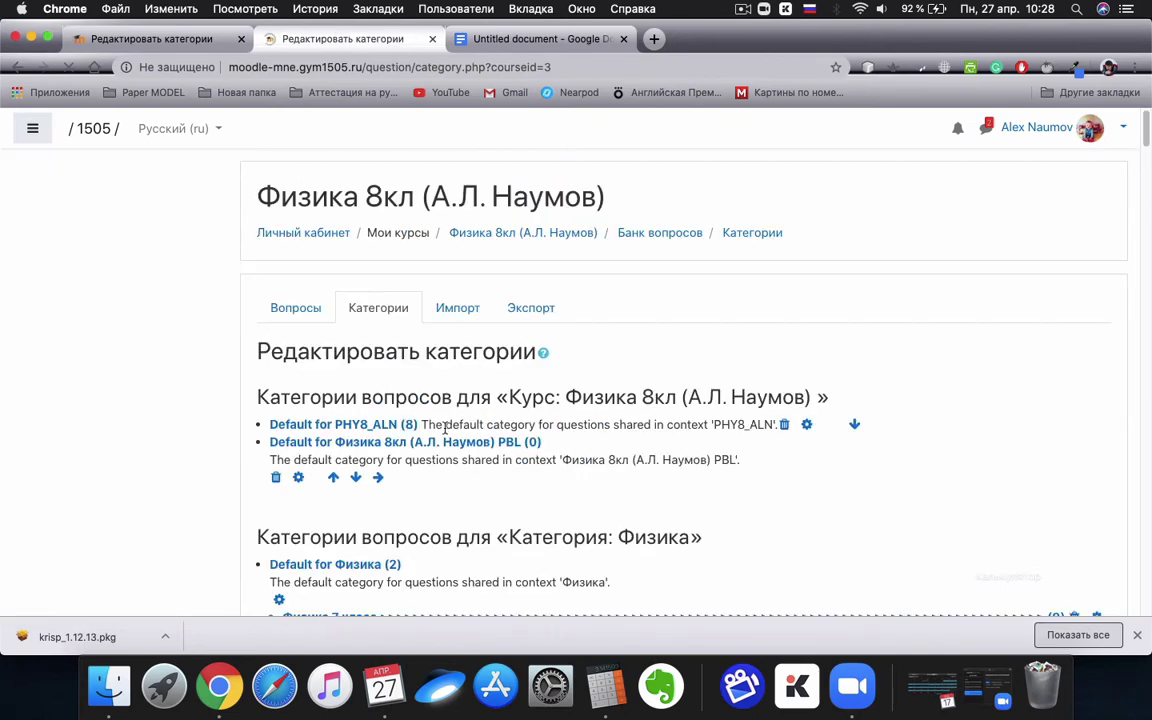
# Step: Open the Moodle site home in a new browser tab from the Физика 8кл course navigation
pyautogui.scroll(-3, 445, 428)
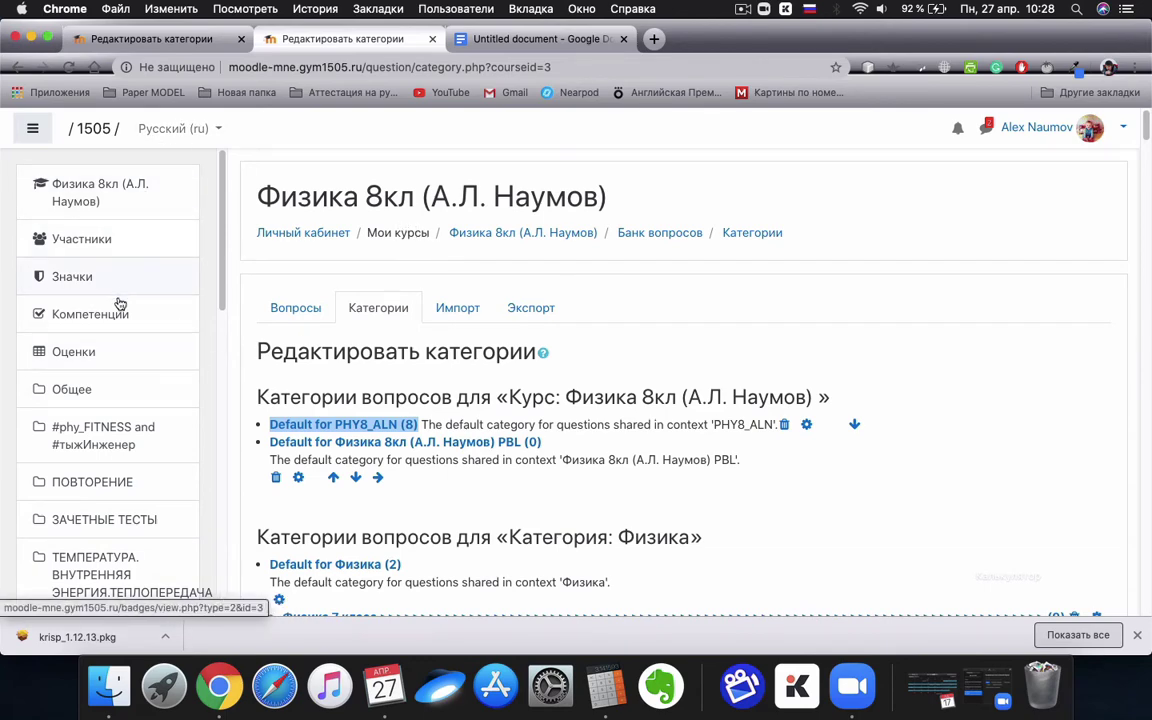
pyautogui.scroll(-10, 108, 386)
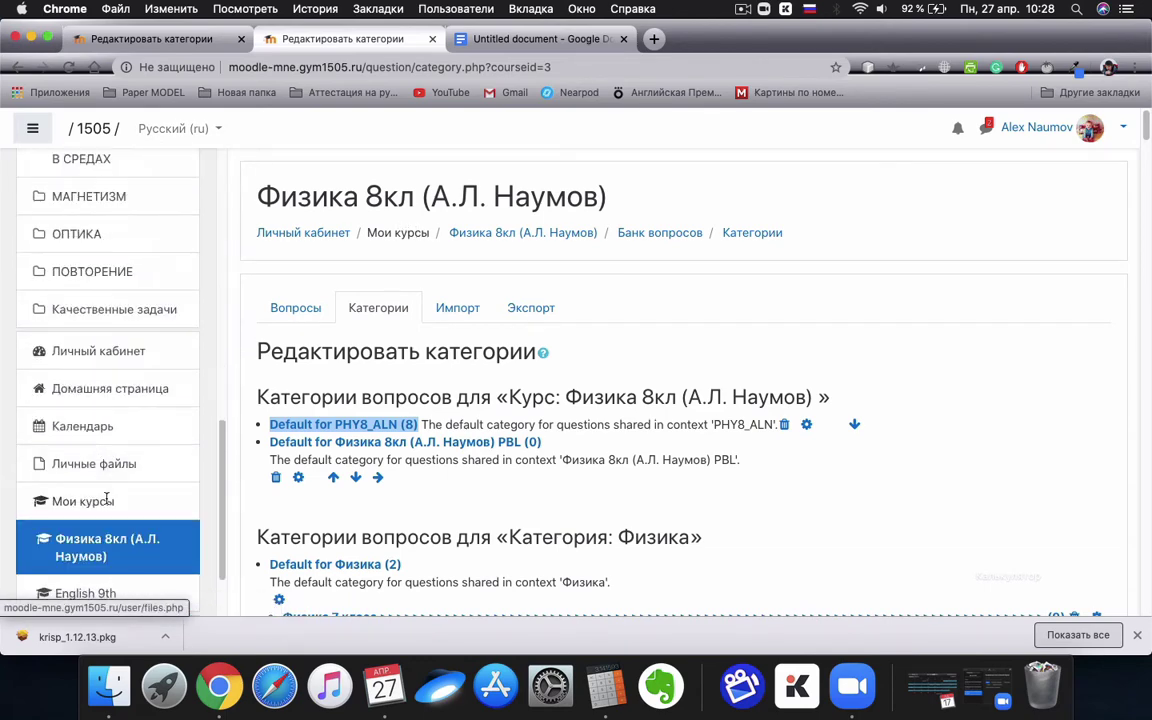
pyautogui.rightClick(100, 388)
pyautogui.click(150, 392)
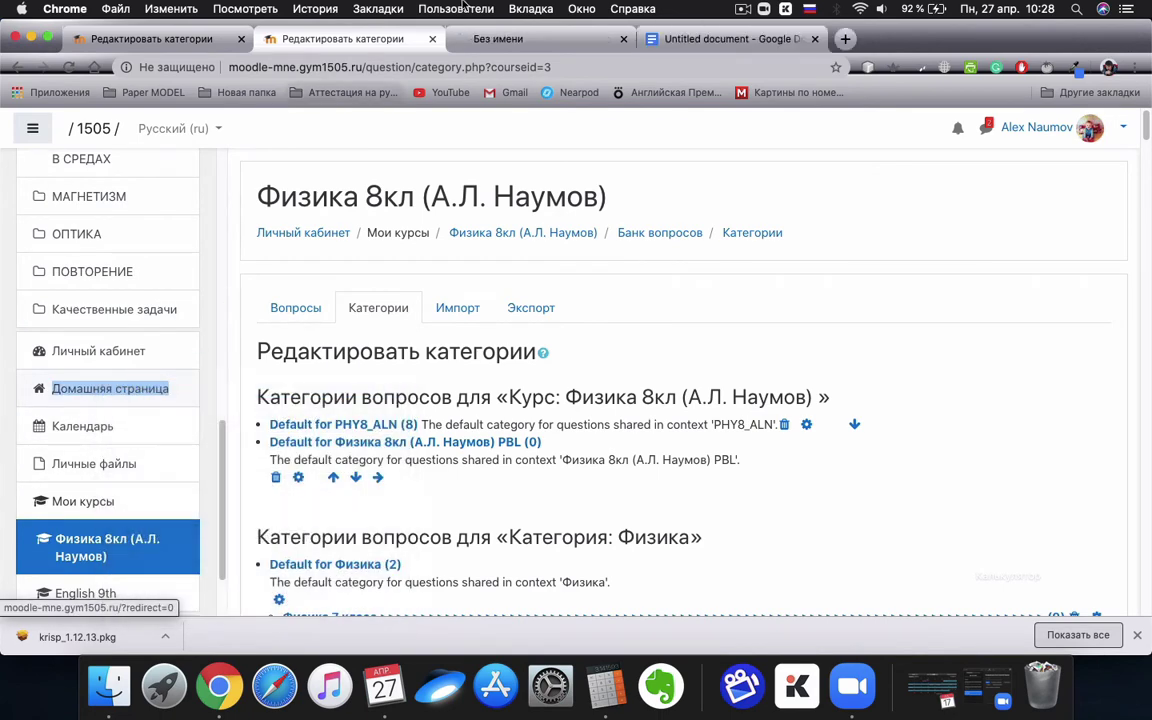
pyautogui.click(495, 38)
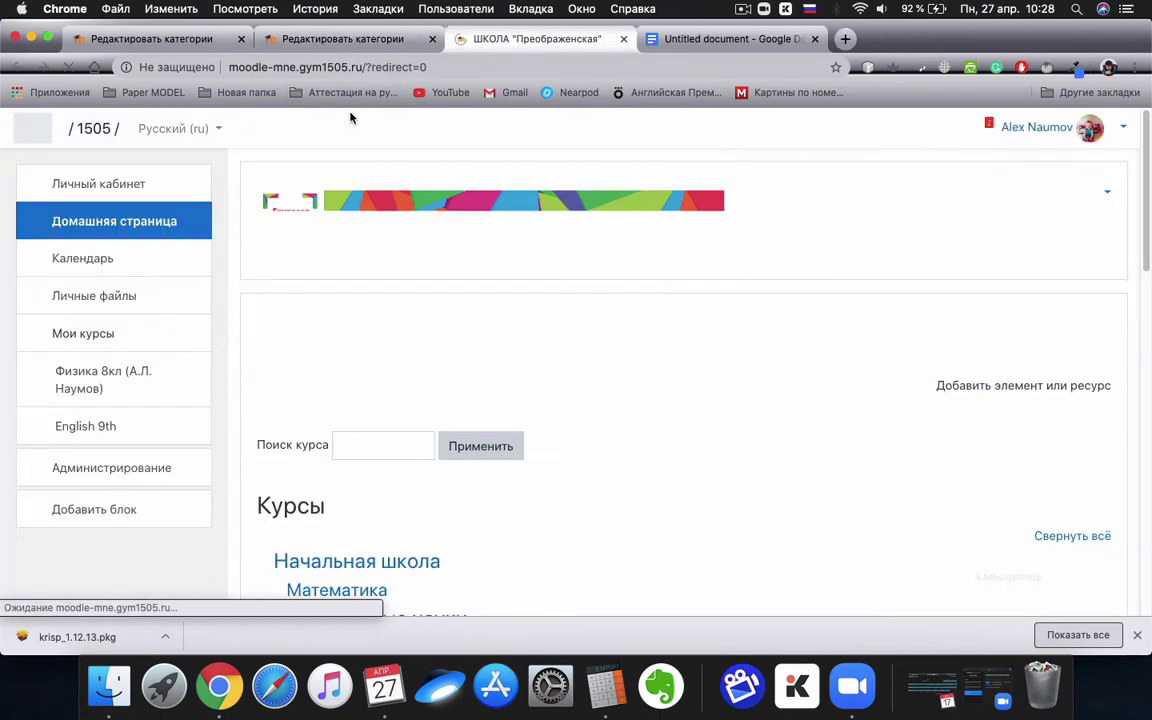
# Step: Examine the physics courses listed in the Физика category under Естественные науки on the site home
pyautogui.scroll(-3, 365, 330)
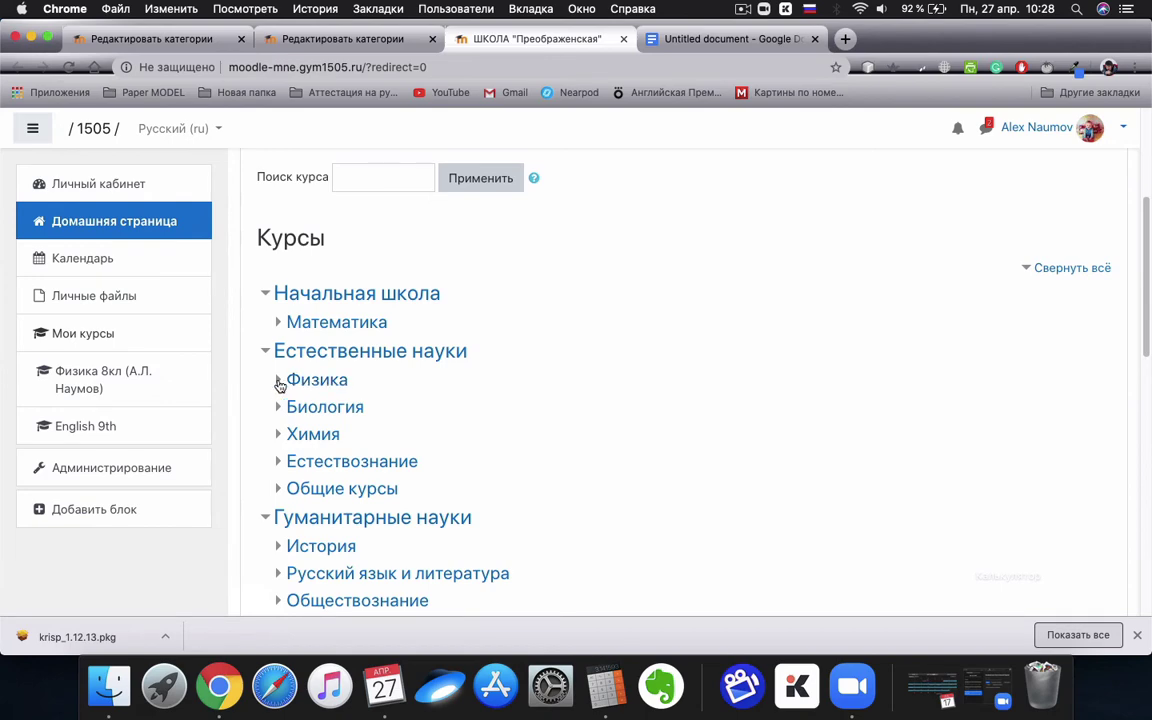
pyautogui.scroll(-5, 390, 400)
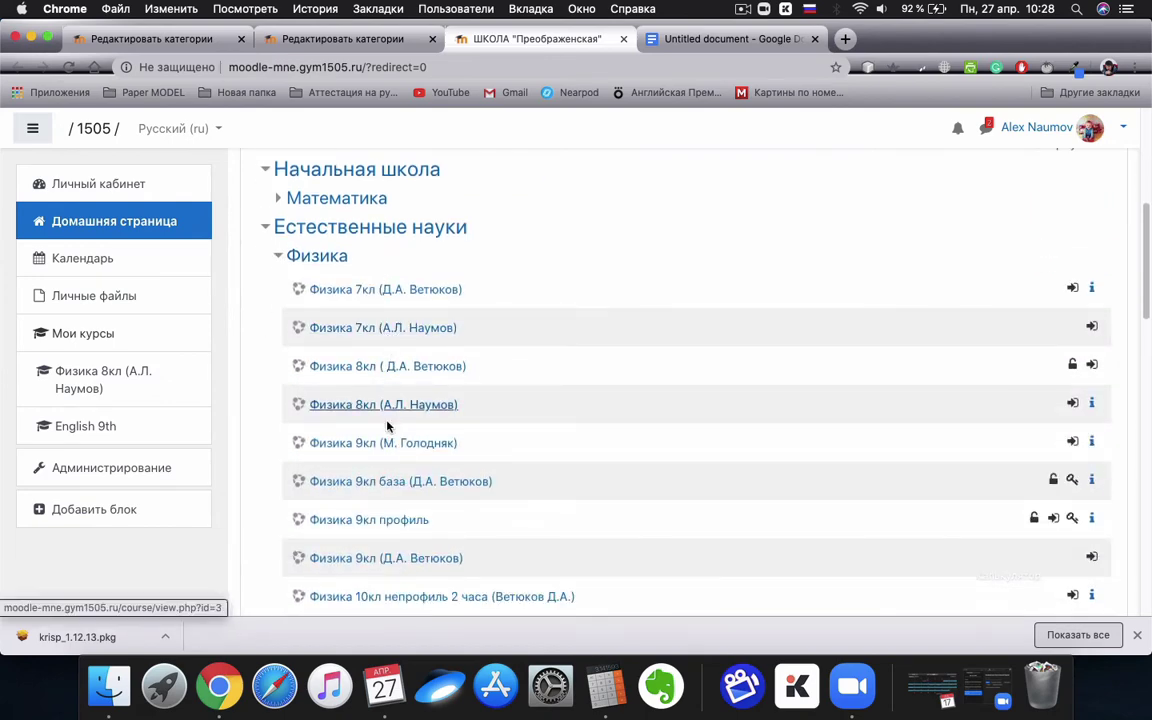
pyautogui.scroll(-3, 380, 494)
pyautogui.scroll(4, 386, 510)
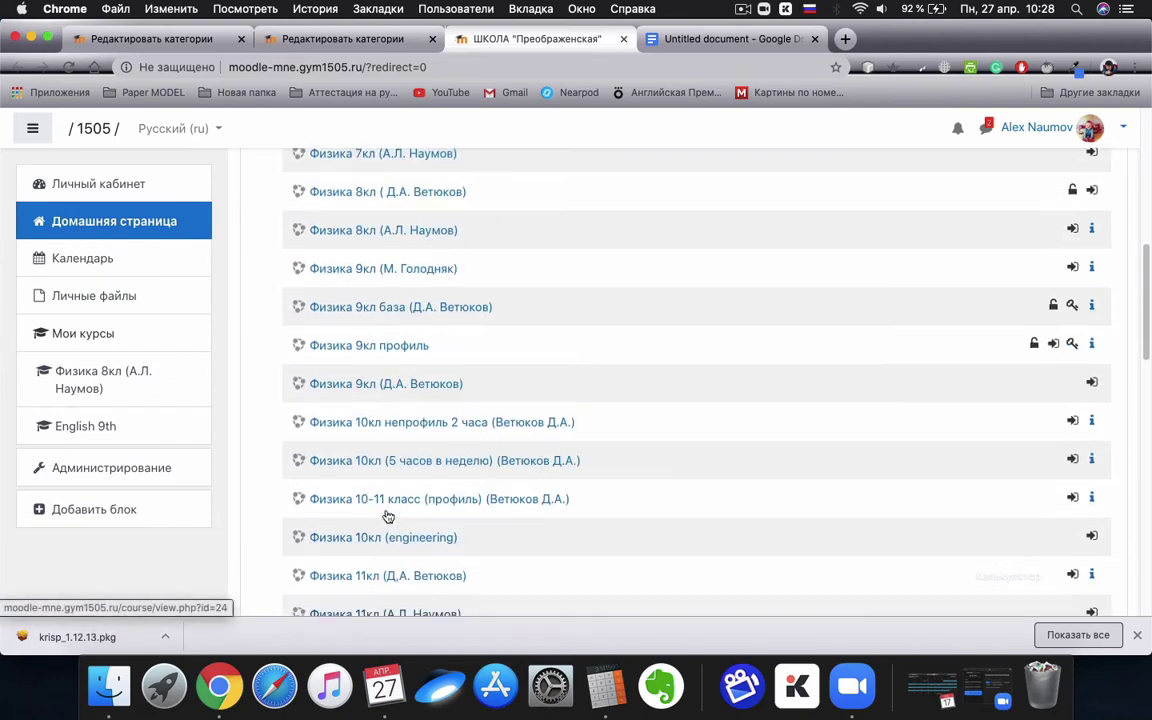
pyautogui.scroll(5, 387, 485)
pyautogui.scroll(-2, 386, 476)
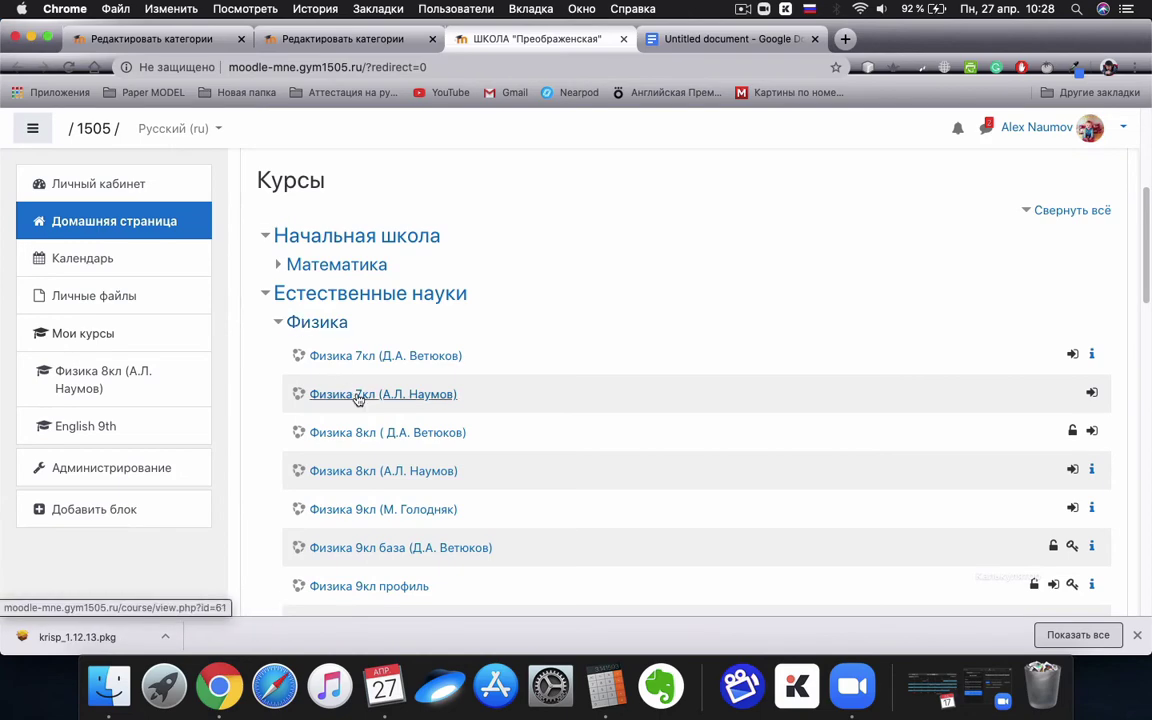
pyautogui.scroll(-1, 365, 375)
pyautogui.scroll(-5, 360, 485)
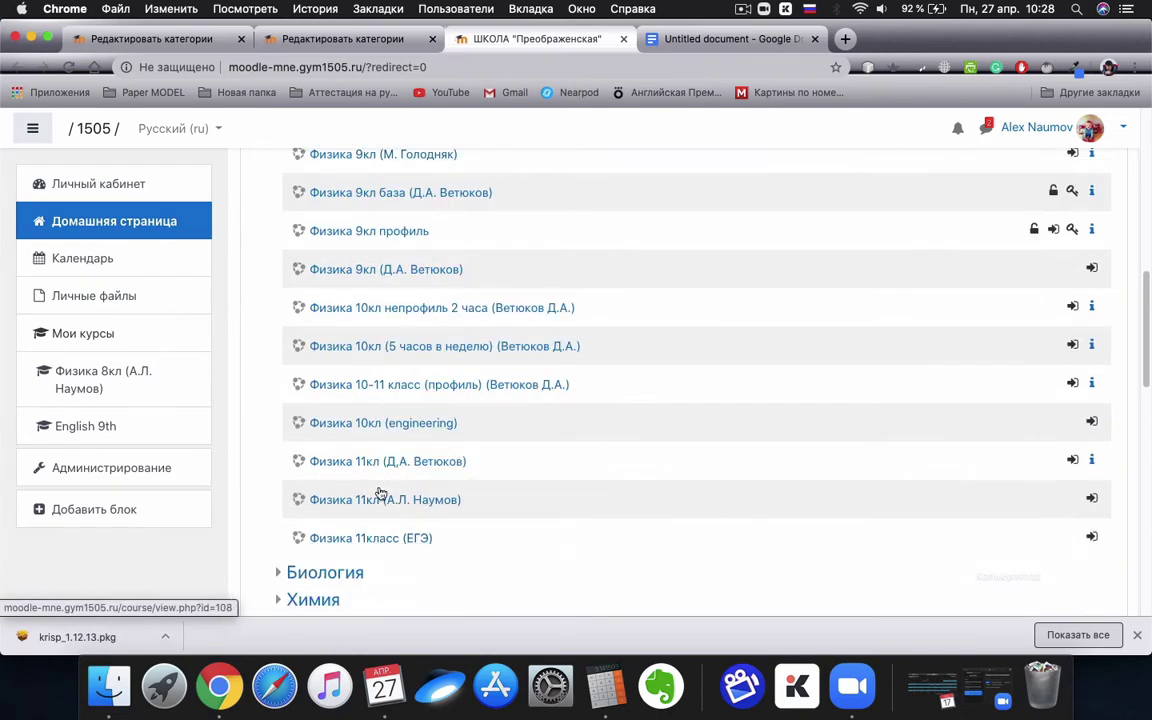
pyautogui.scroll(3, 388, 289)
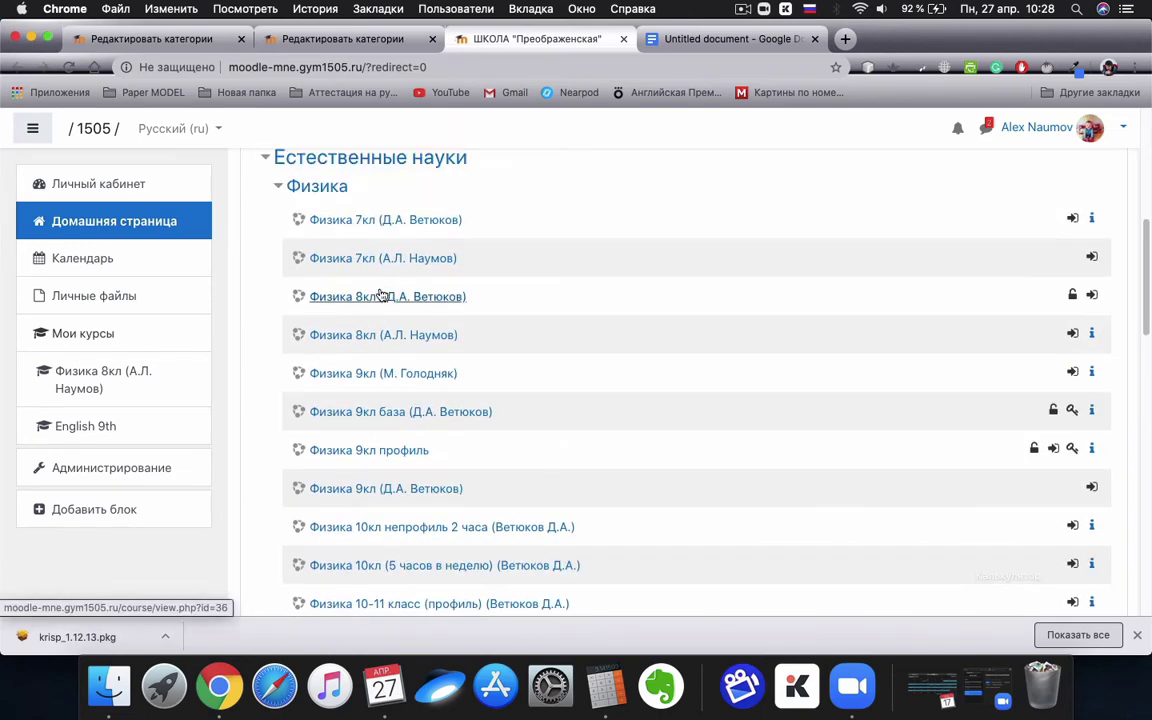
pyautogui.scroll(1, 345, 238)
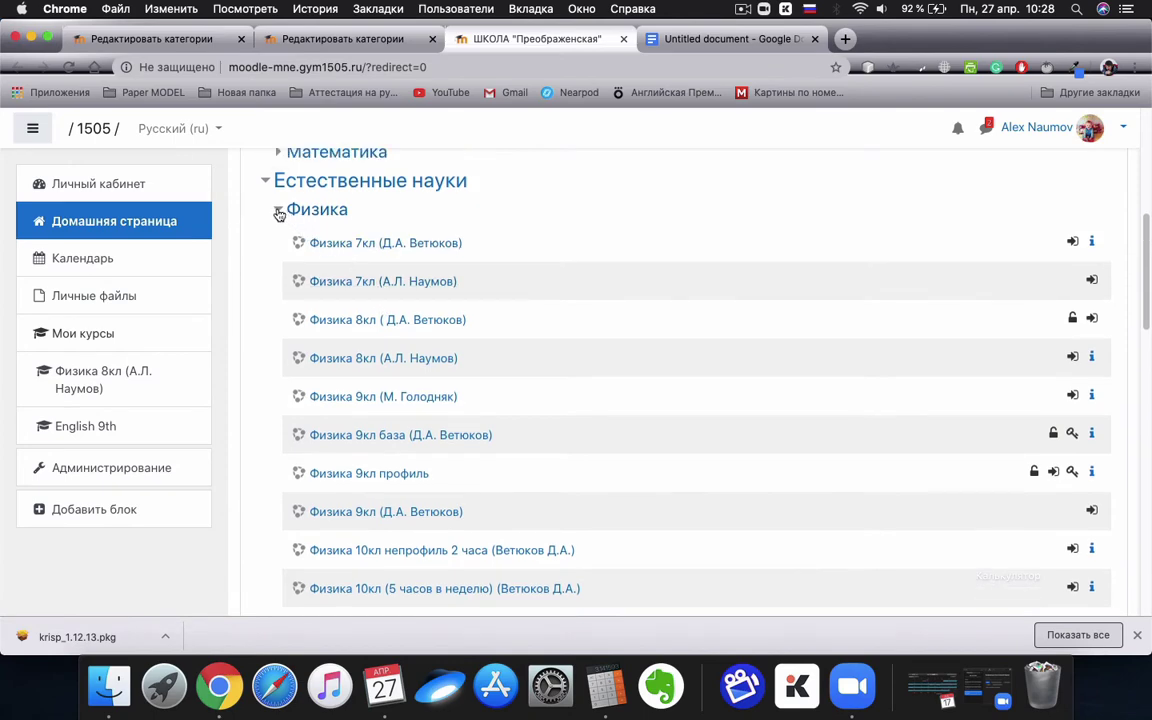
# Step: Collapse the Физика course list, and briefly view the courses in the Биология category
pyautogui.click(279, 212)
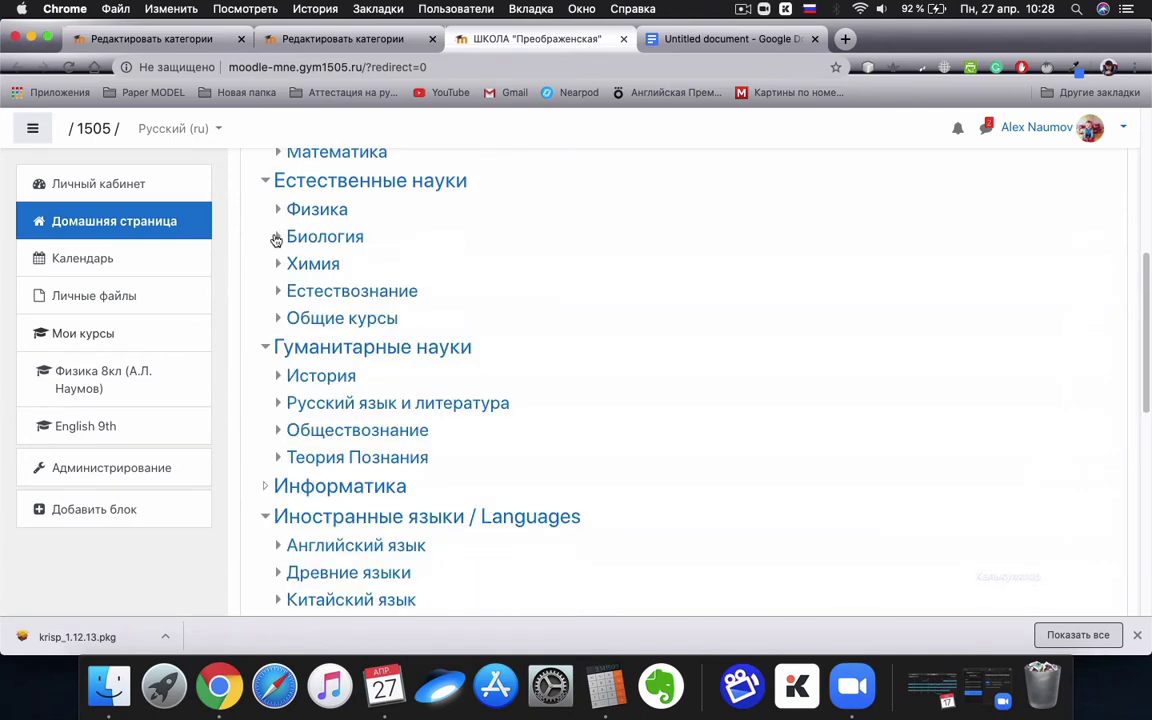
pyautogui.click(280, 240)
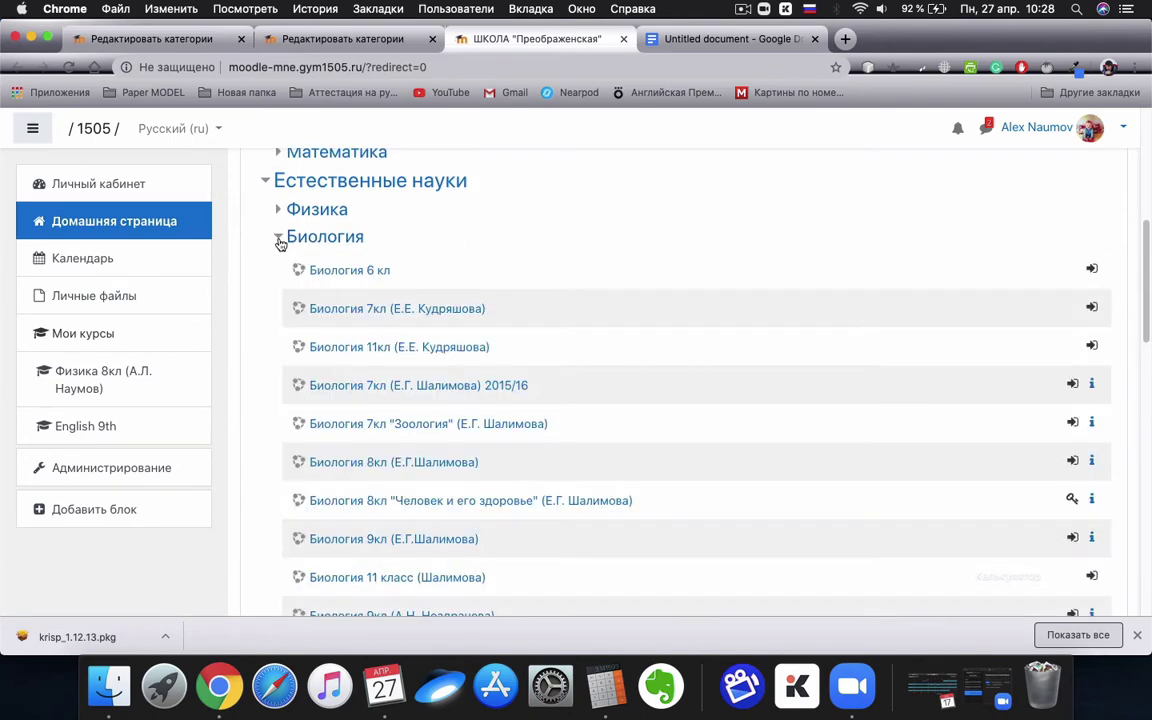
pyautogui.click(280, 240)
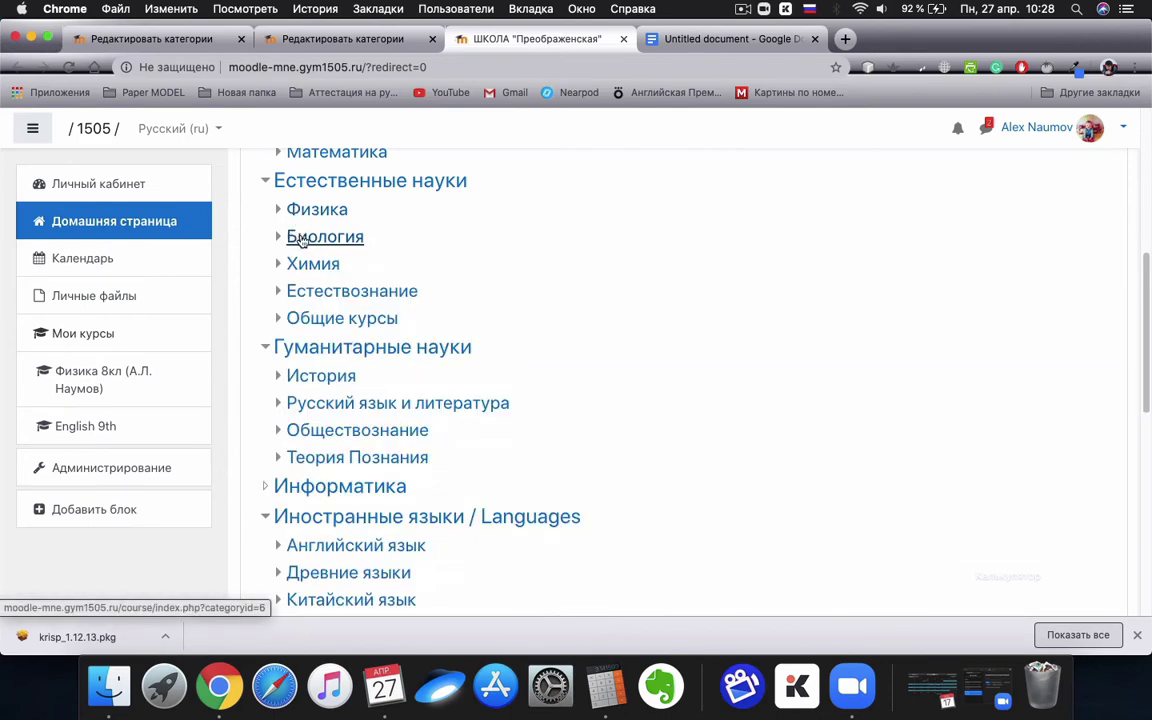
pyautogui.scroll(2, 305, 288)
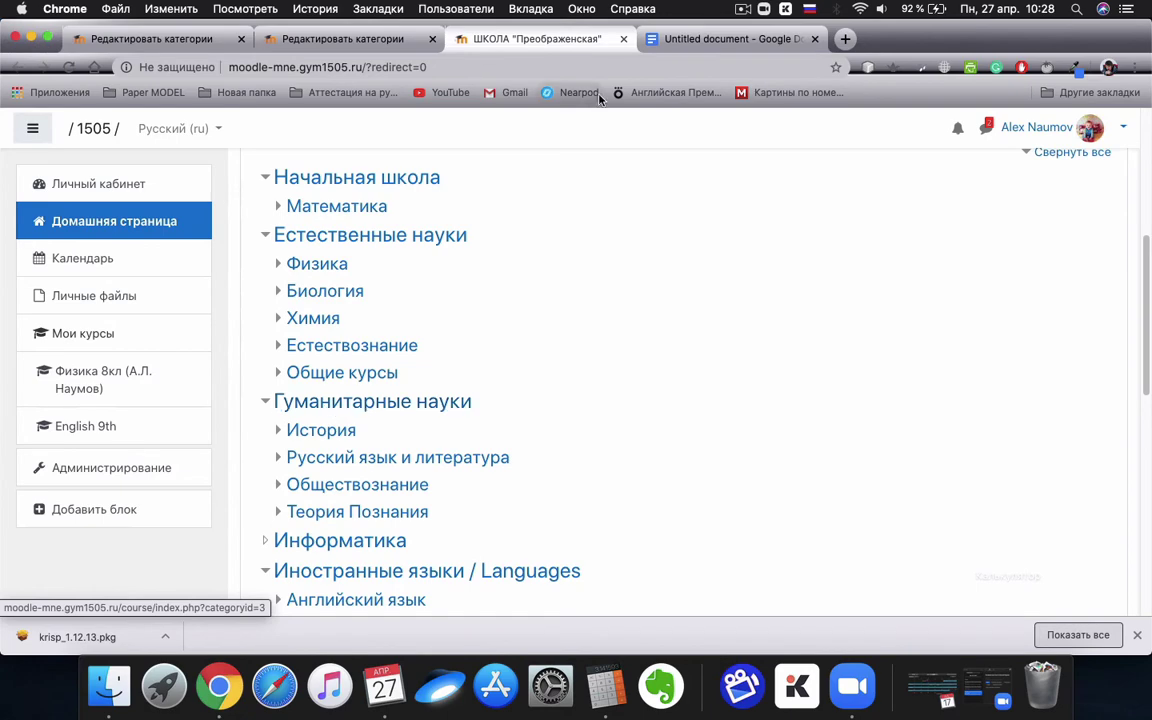
# Step: Return to the Физика 8кл question categories, and review the hierarchy under «Категория: Физика» through to the form for adding a category
pyautogui.click(343, 40)
pyautogui.scroll(-5, 423, 328)
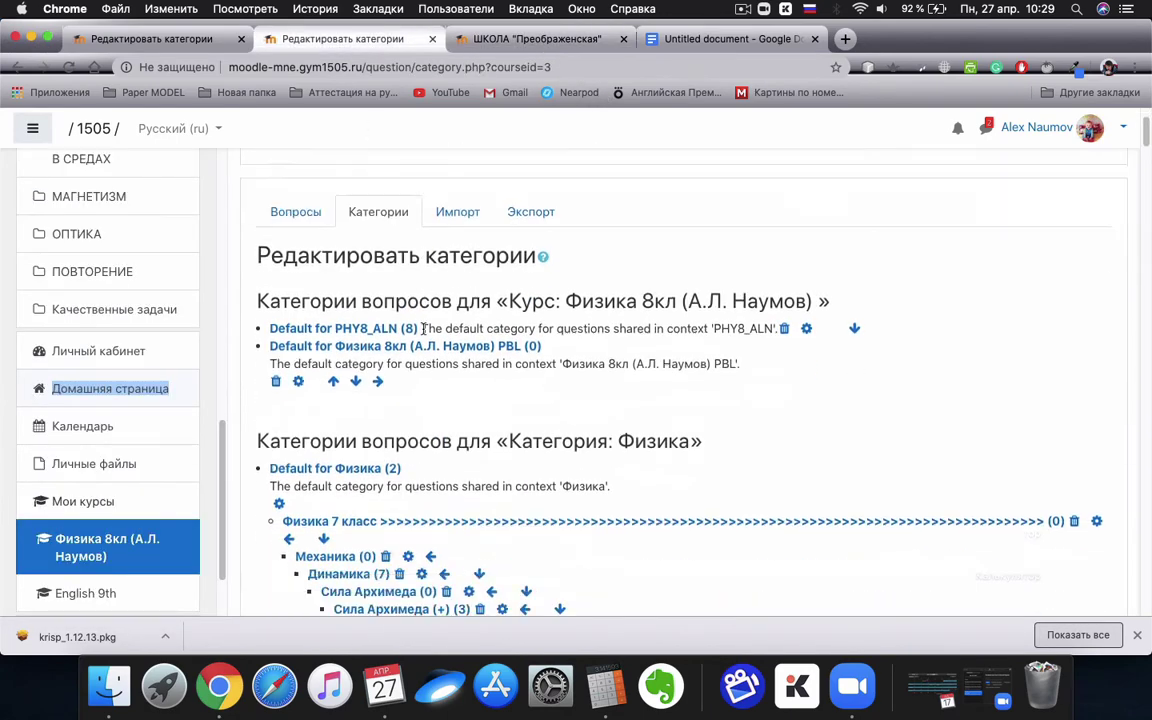
pyautogui.click(482, 290)
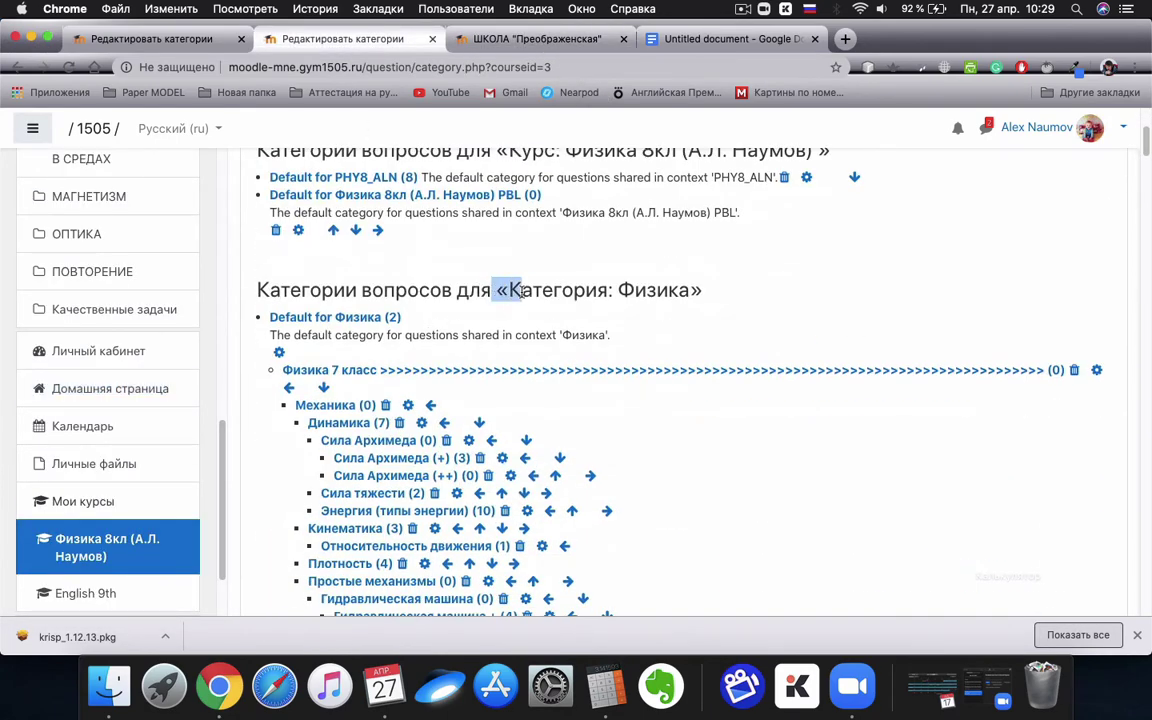
pyautogui.moveTo(493, 290); pyautogui.dragTo(702, 290)
pyautogui.scroll(-5, 515, 360)
pyautogui.scroll(-20, 515, 360)
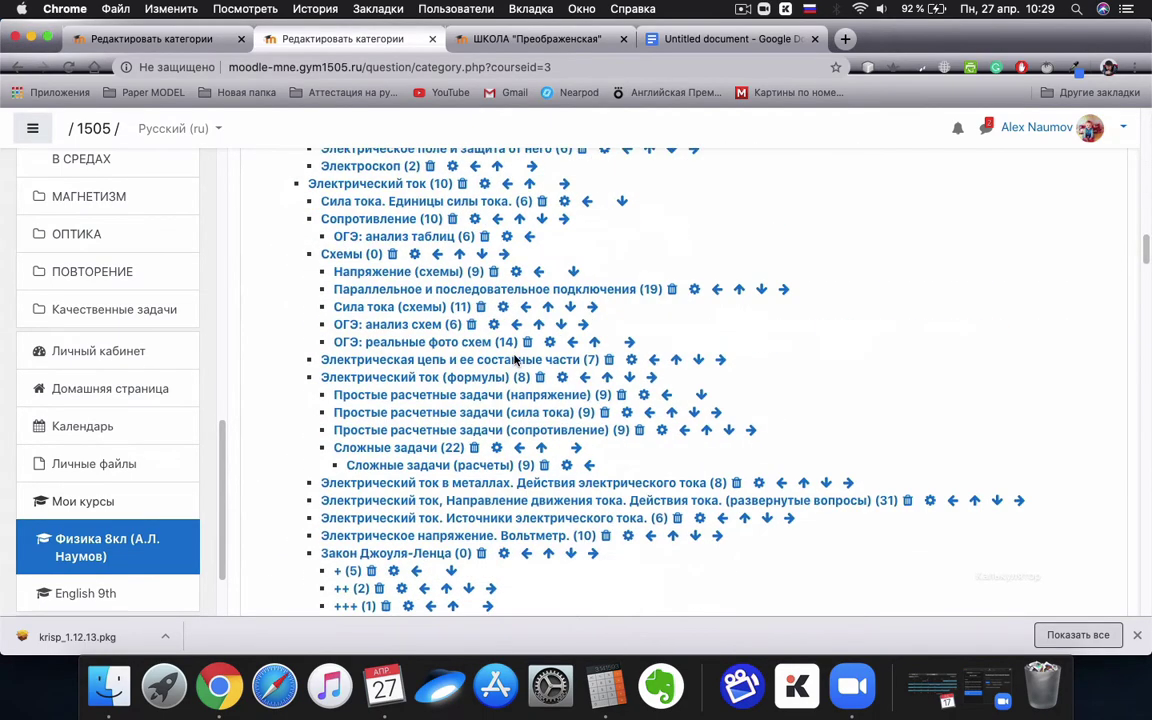
pyautogui.scroll(-20, 518, 363)
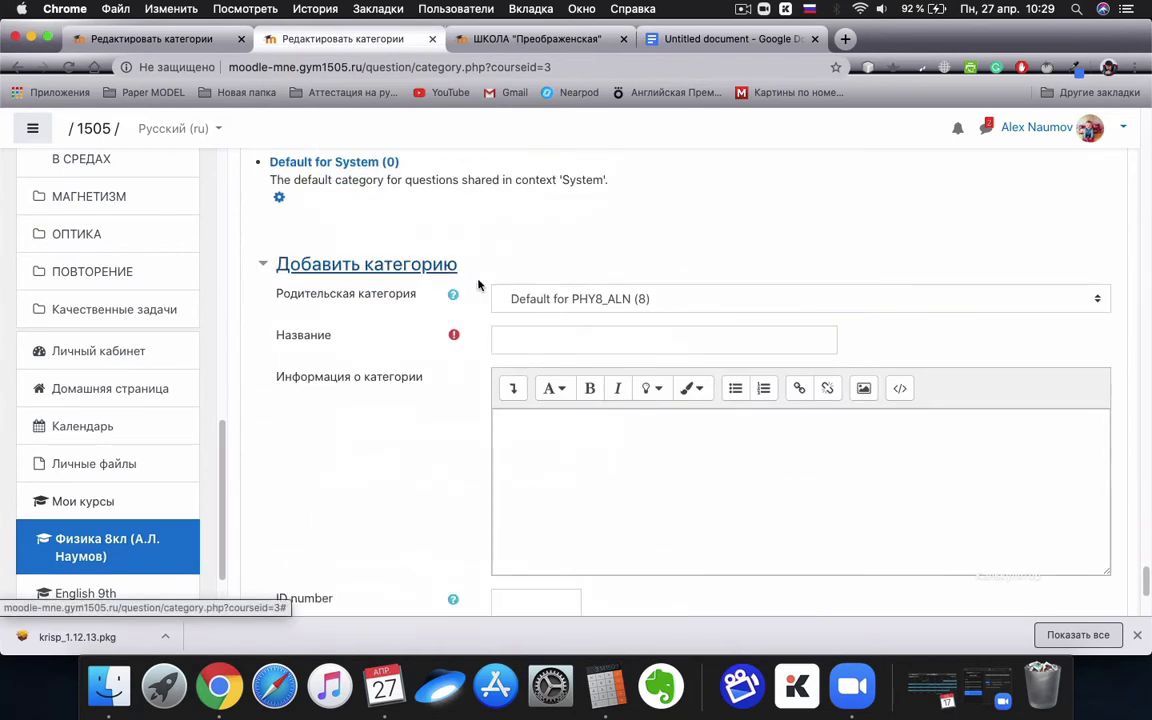
# Step: Examine the parent category options for a new category in the Физика 8кл course, keeping the current selection
pyautogui.click(555, 301)
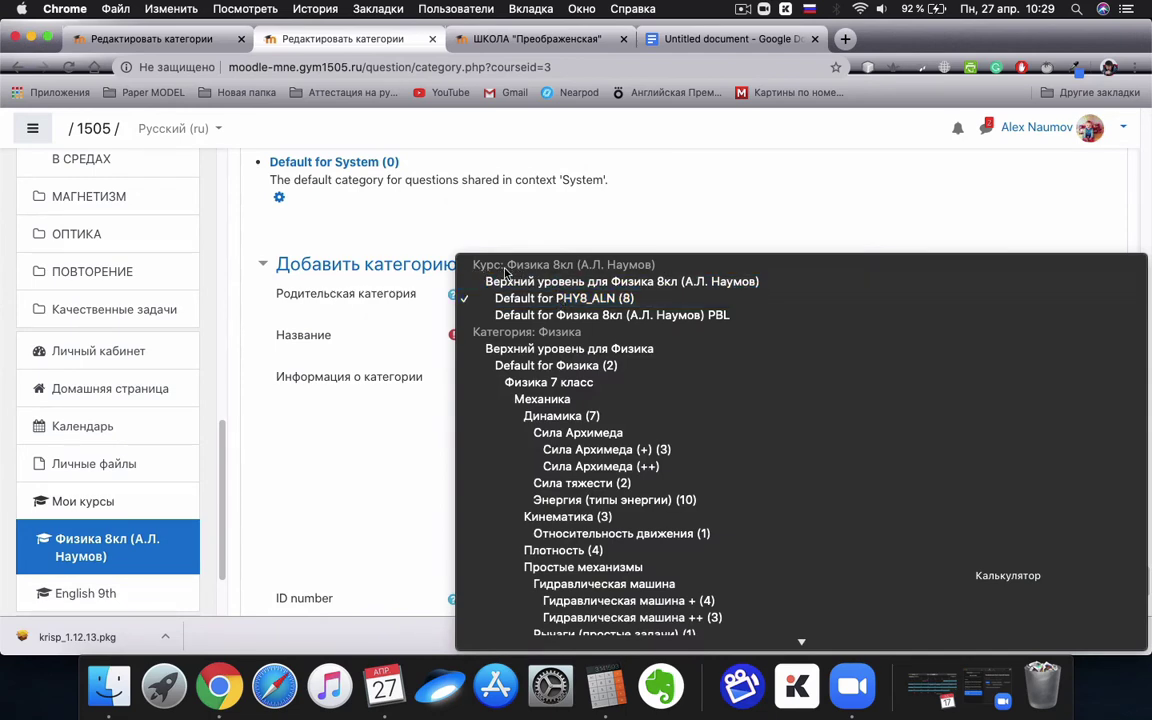
pyautogui.scroll(-2, 525, 282)
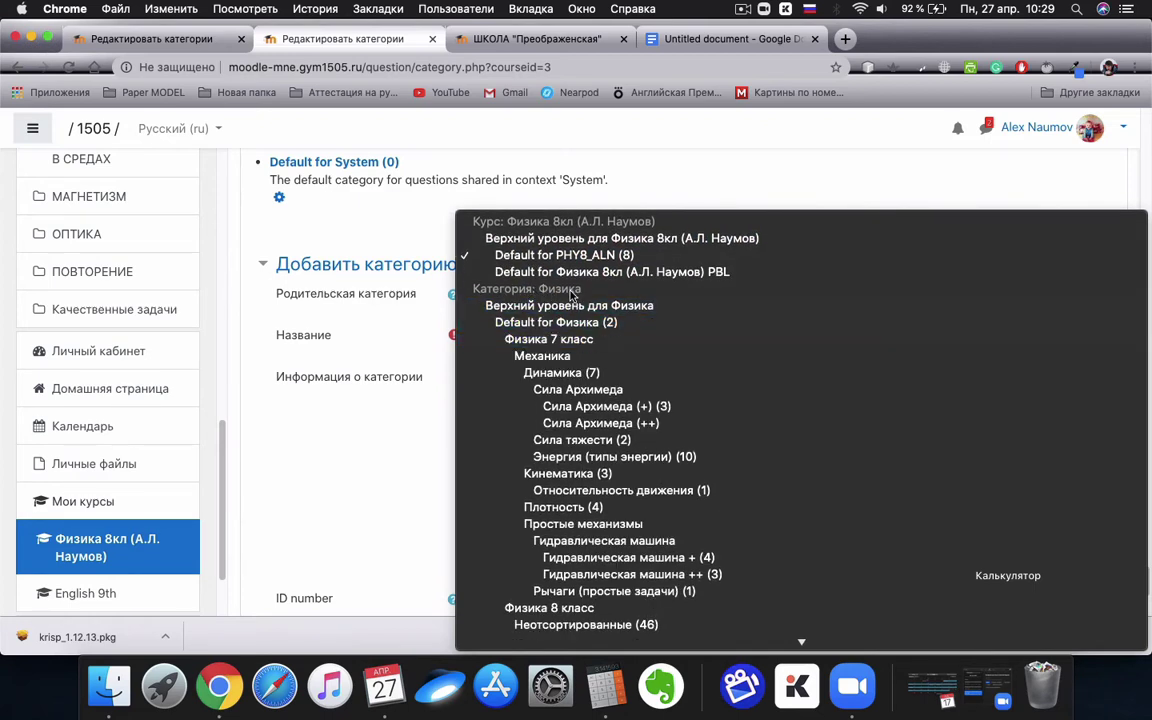
pyautogui.scroll(-1, 545, 330)
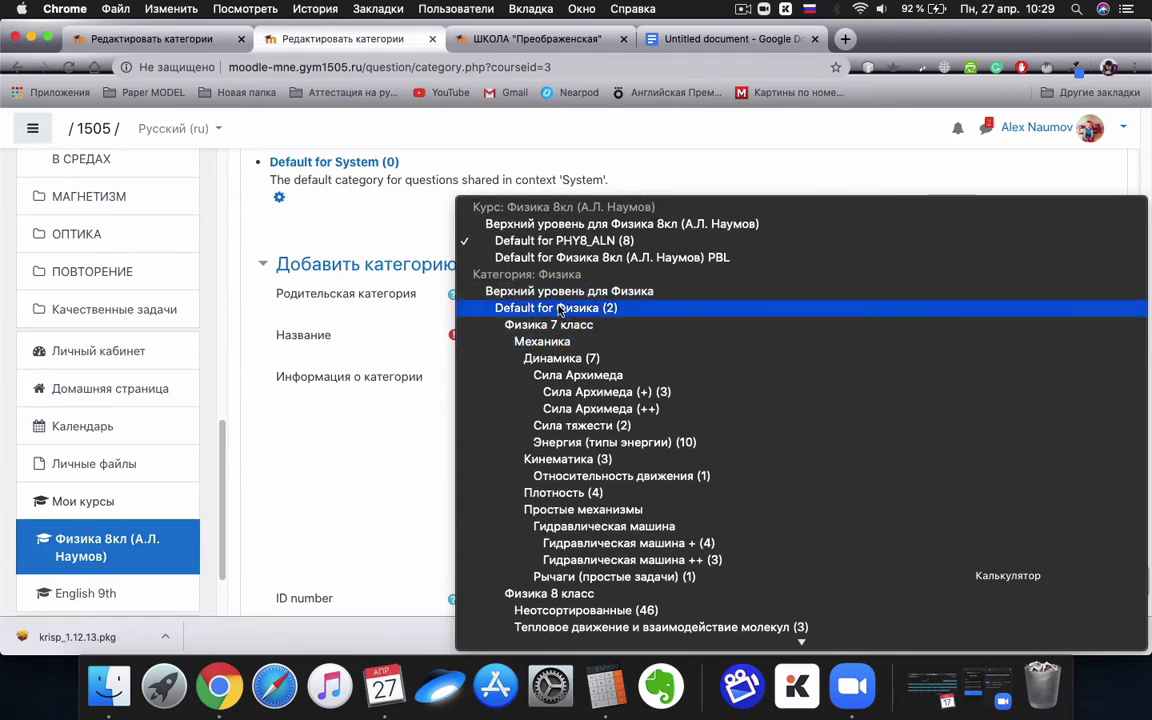
pyautogui.click(357, 451)
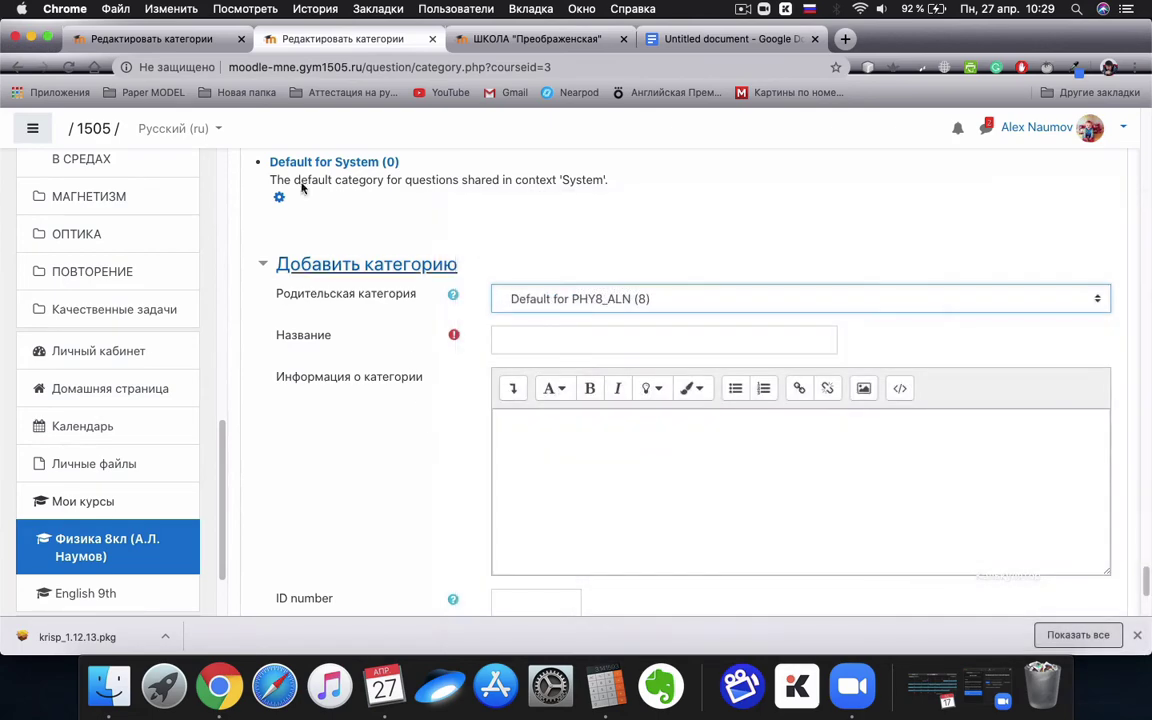
# Step: Return to the training course's question categories, and highlight the course title "Площадка для тренировки Moodle"
pyautogui.click(145, 39)
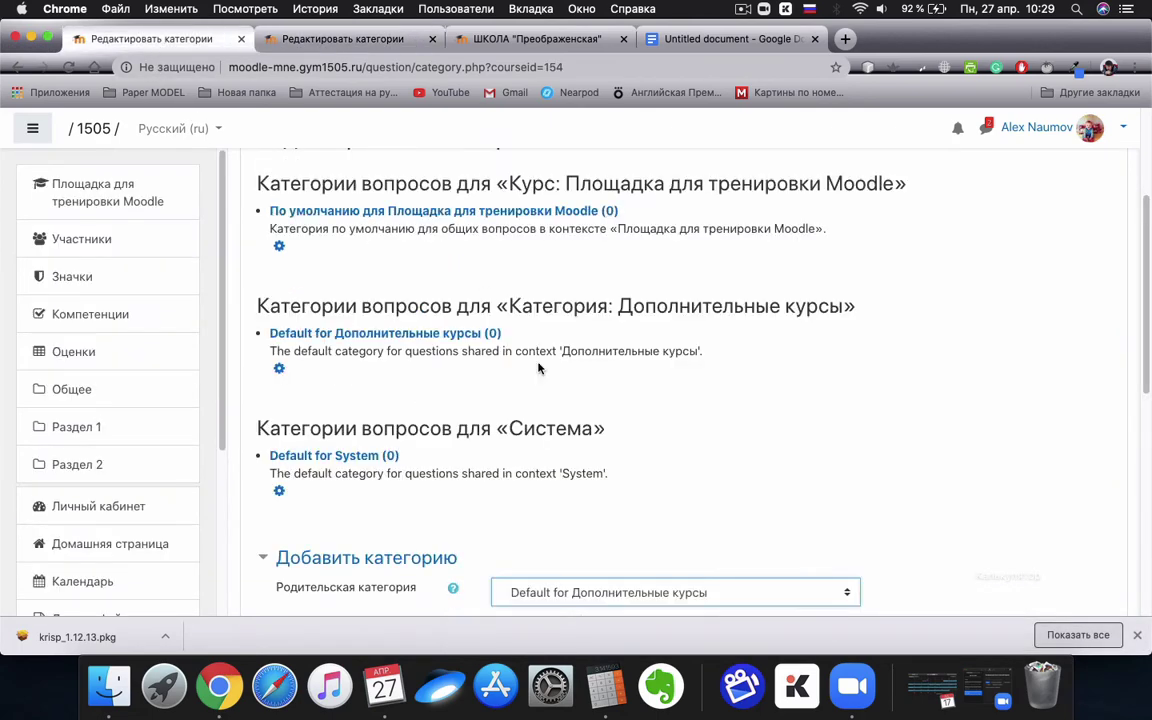
pyautogui.scroll(-4, 537, 367)
pyautogui.scroll(8, 465, 337)
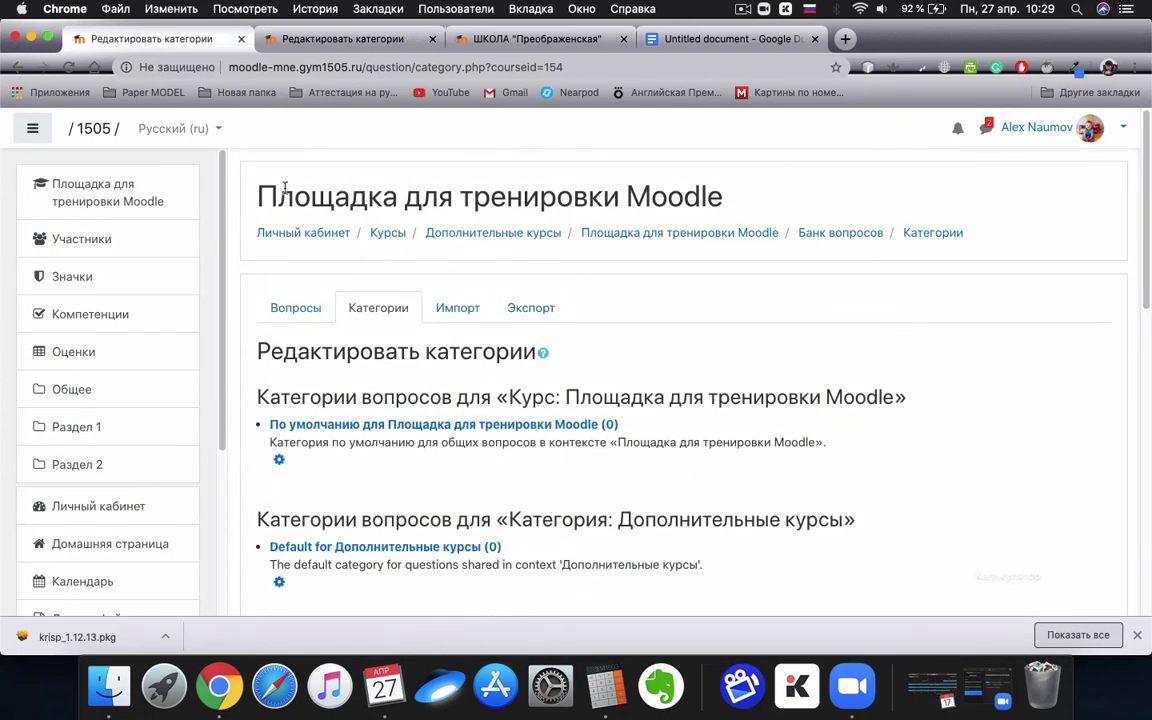
pyautogui.moveTo(267, 196); pyautogui.dragTo(589, 193)
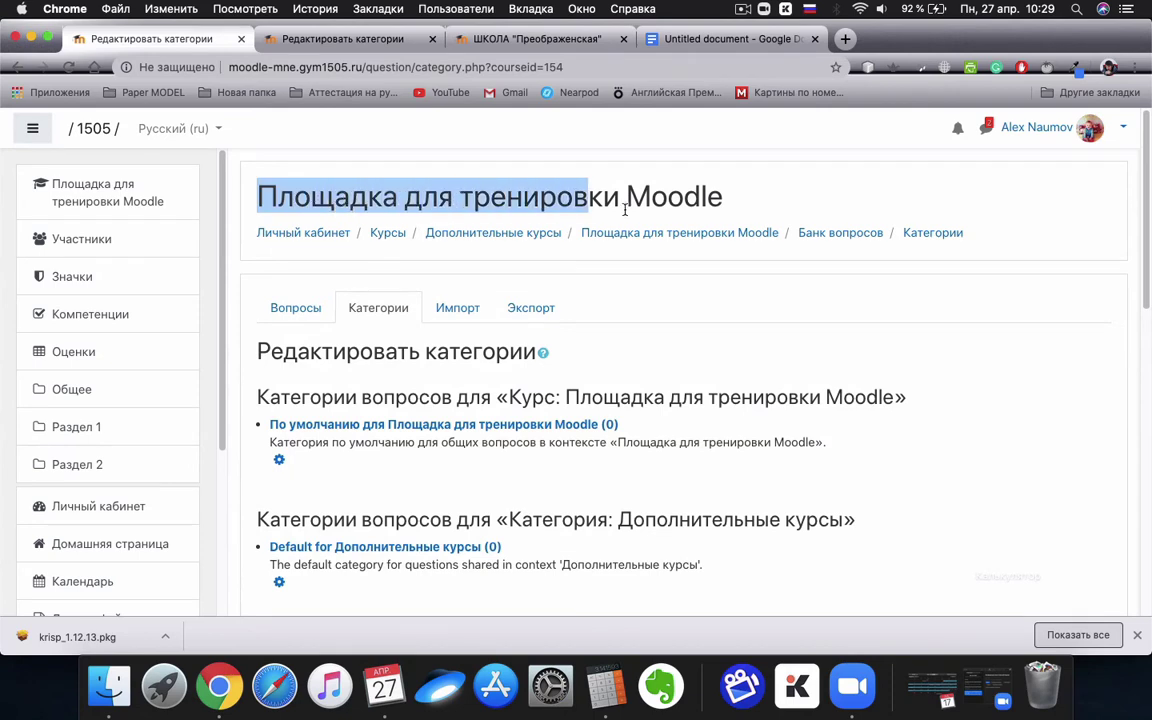
pyautogui.click(682, 196)
pyautogui.tripleClick(718, 199)
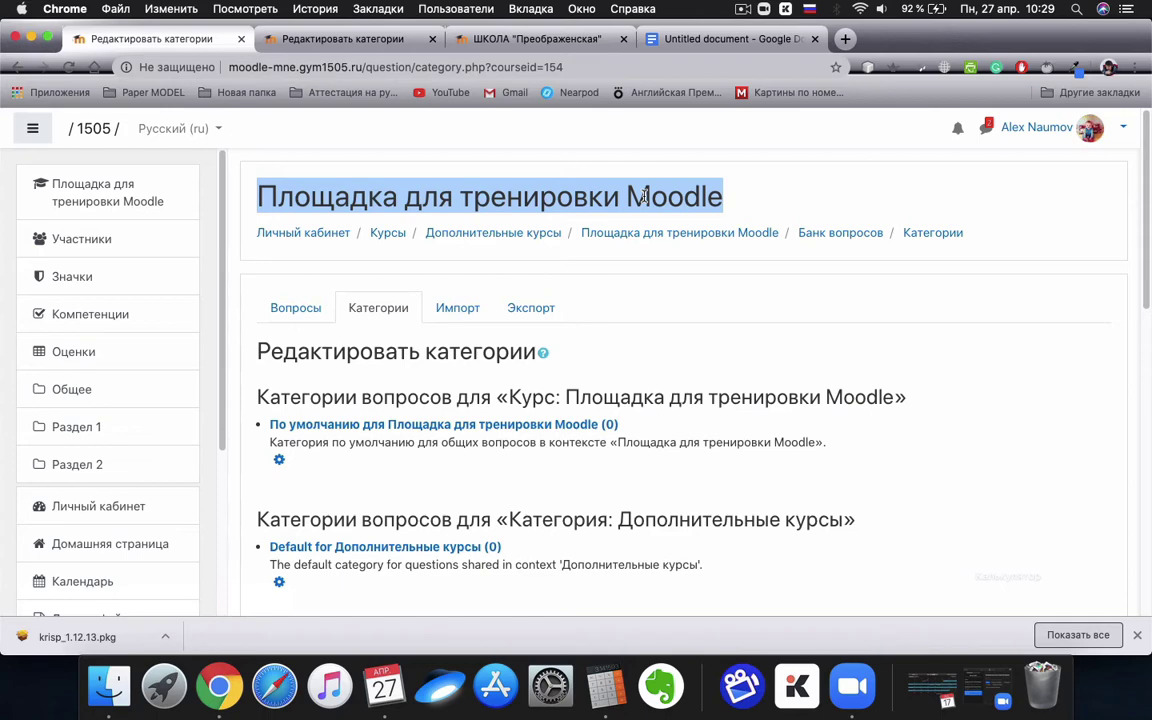
# Step: Set the new category's parent to "По умолчанию для Площадка для тренировки Moodle", and recheck the parent options
pyautogui.scroll(-10, 645, 196)
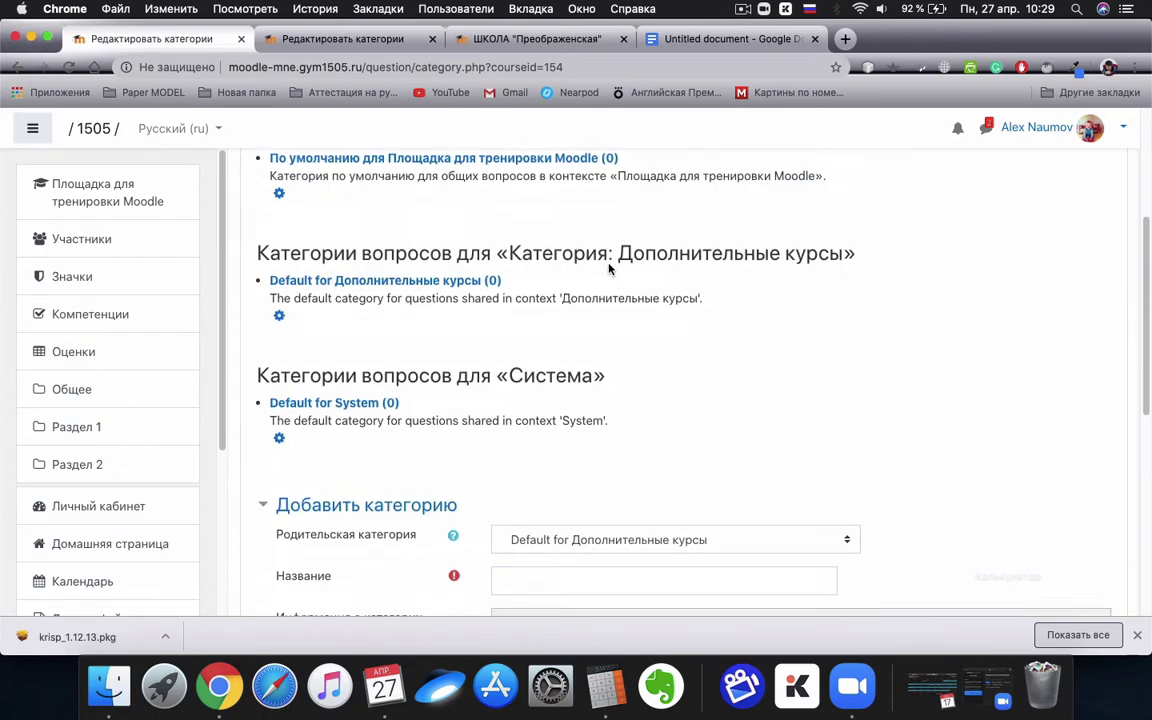
pyautogui.click(612, 362)
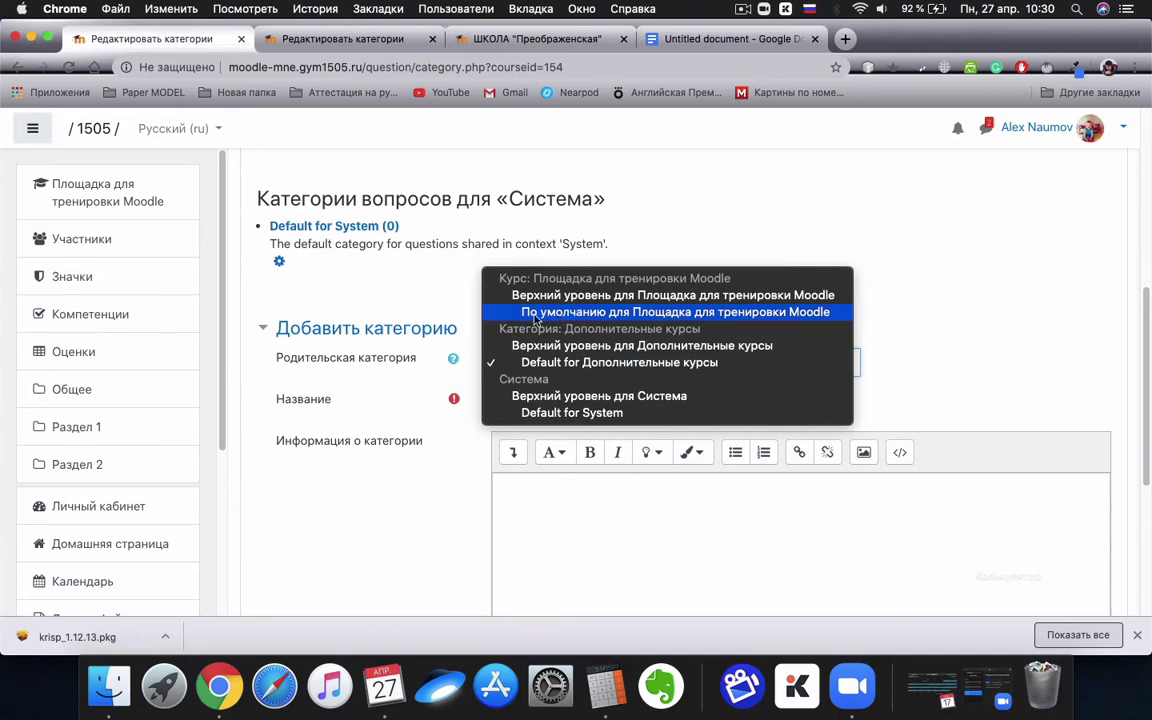
pyautogui.click(653, 312)
pyautogui.click(663, 361)
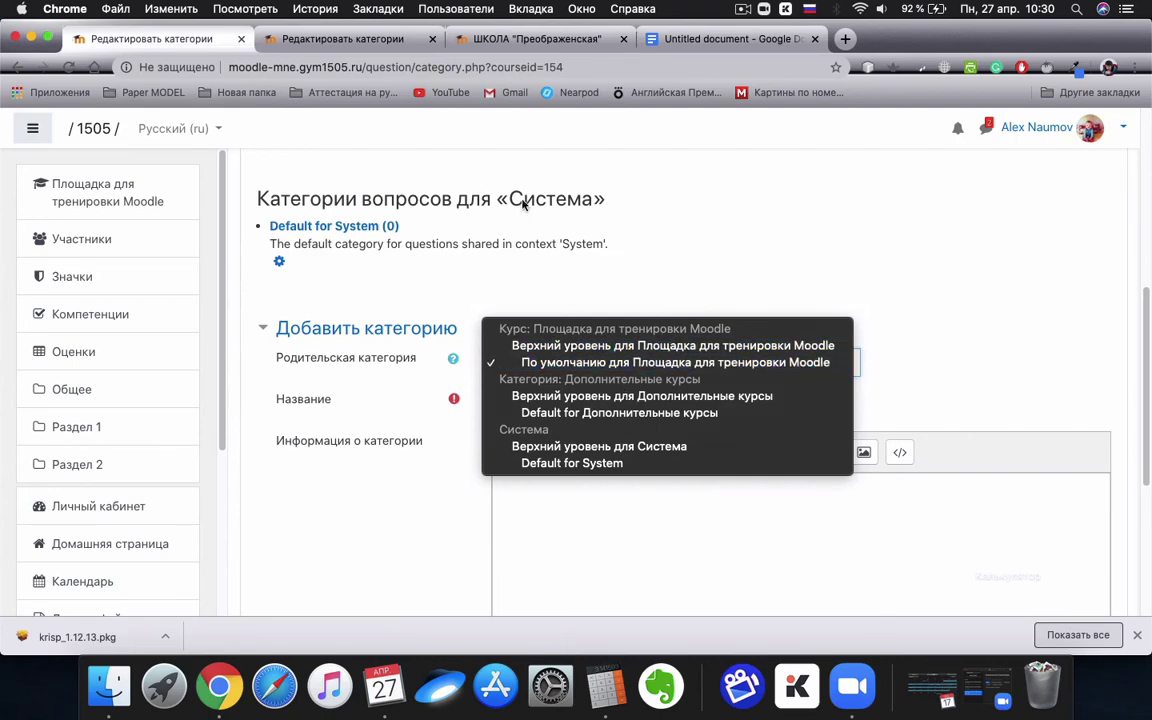
pyautogui.click(458, 215)
pyautogui.scroll(6, 458, 215)
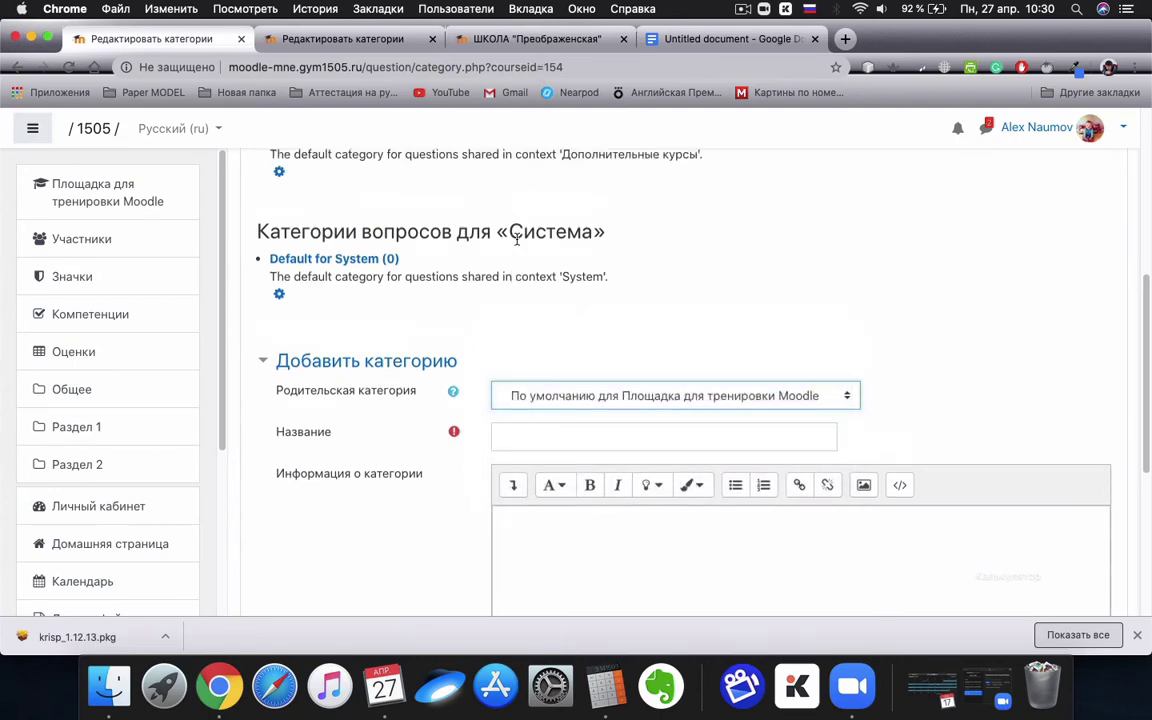
# Step: Switch to the Google Docs outline and highlight its top-level item "ФИЗИКА" as reference for the new category's name
pyautogui.scroll(-8, 633, 382)
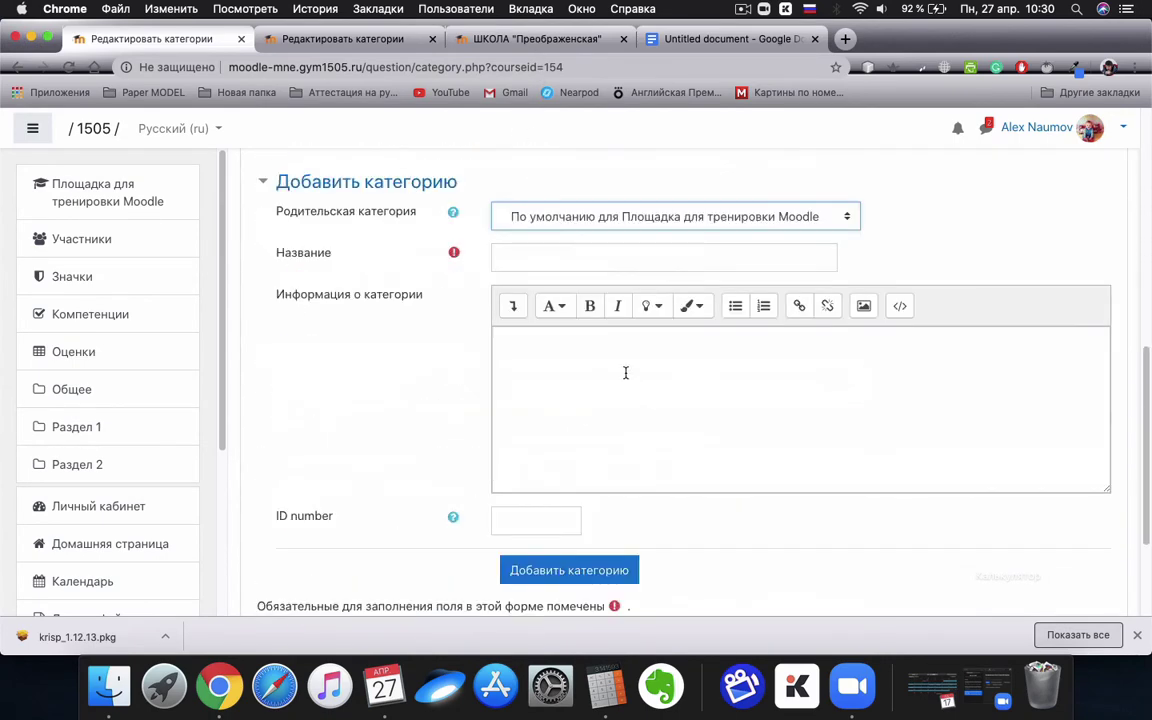
pyautogui.click(540, 256)
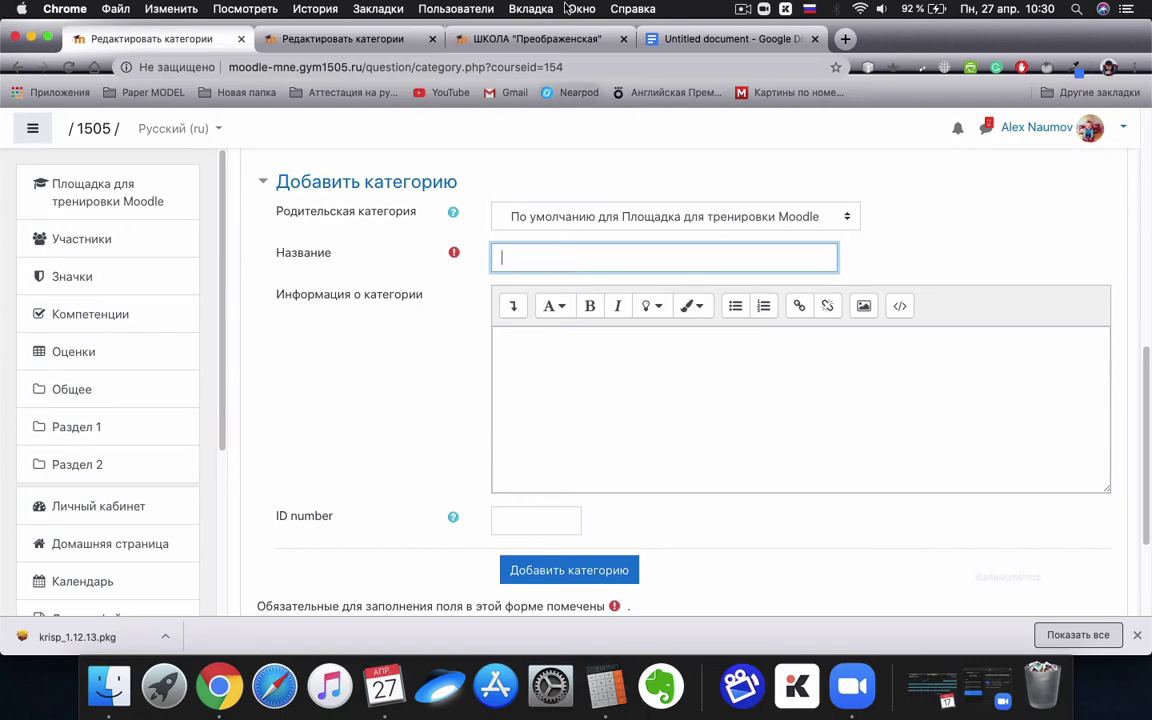
pyautogui.click(637, 35)
pyautogui.scroll(1, 386, 309)
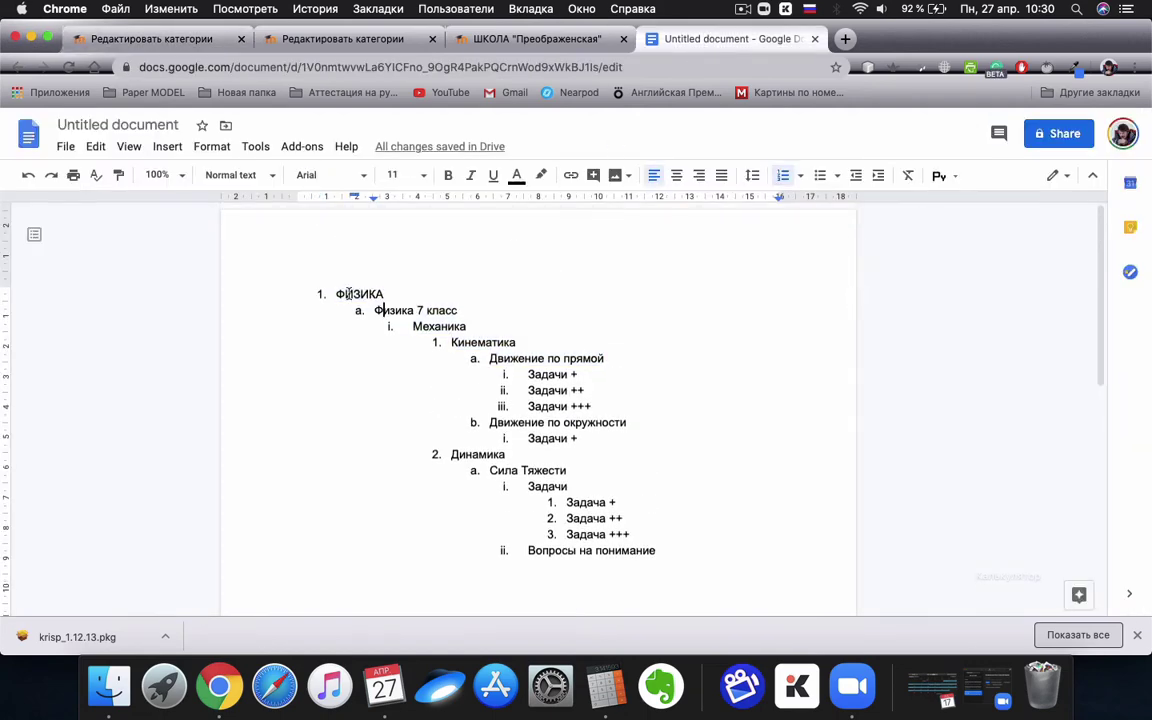
pyautogui.moveTo(345, 296); pyautogui.dragTo(383, 298)
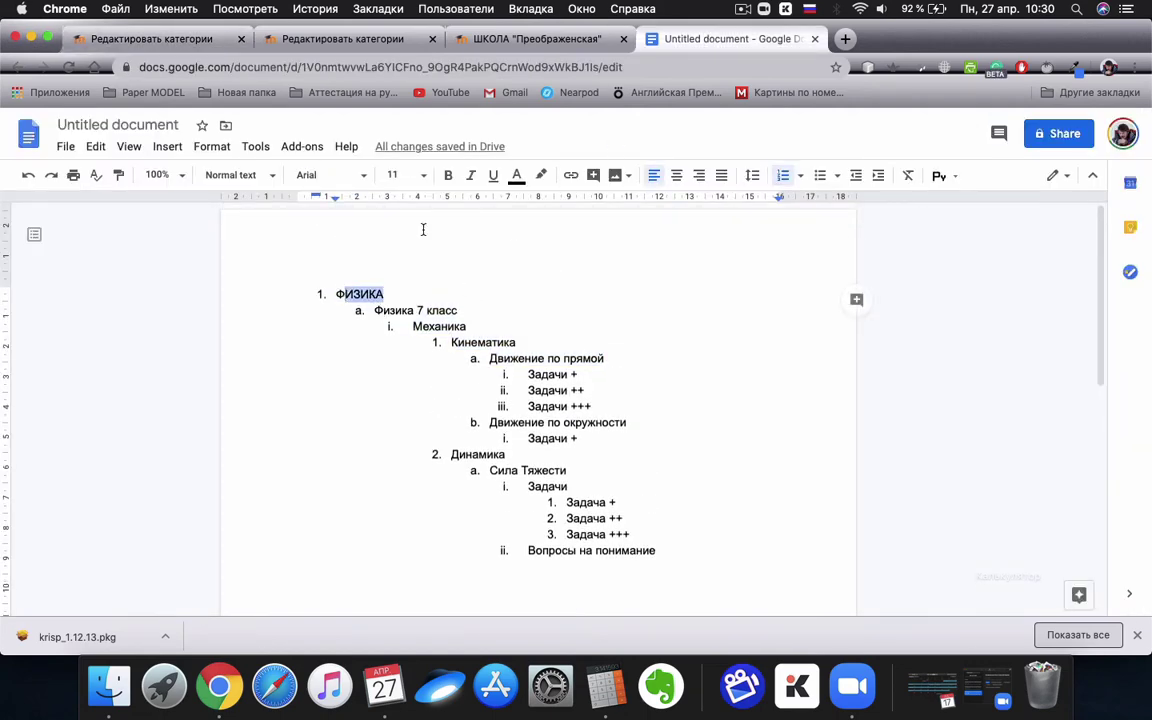
# Step: Return to the training course's category form in Moodle, and add "Категория 1" under the course's default category
pyautogui.click(198, 38)
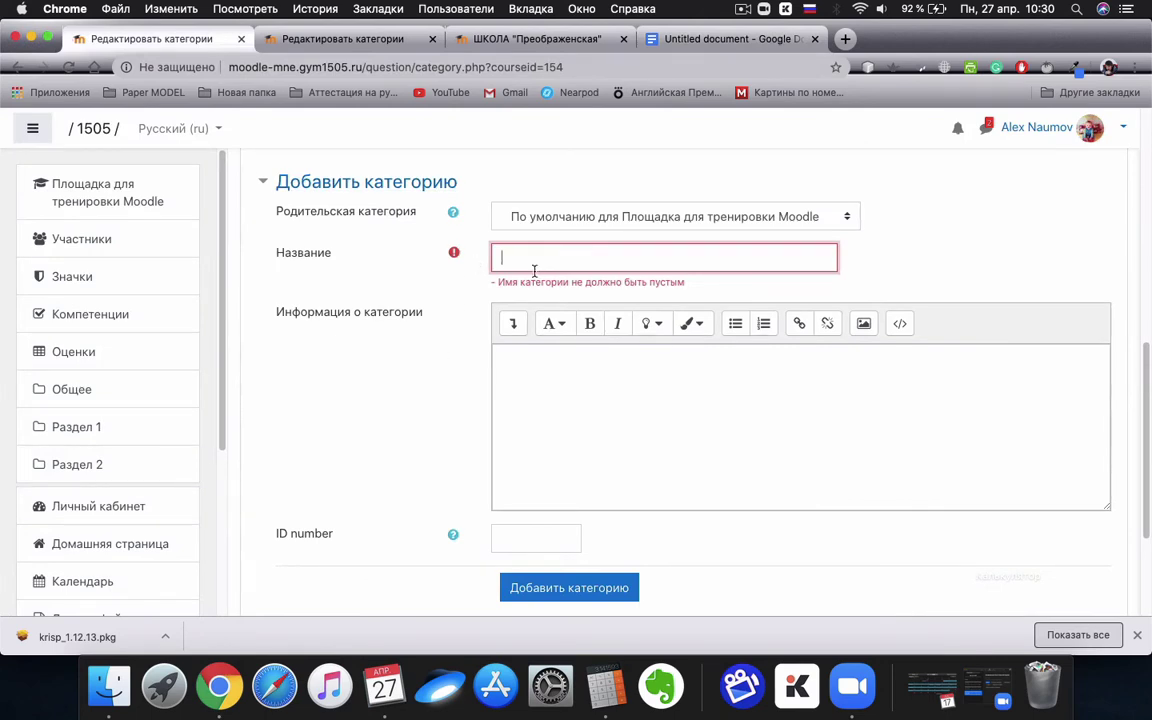
pyautogui.write('Ба')
pyautogui.click(575, 587)
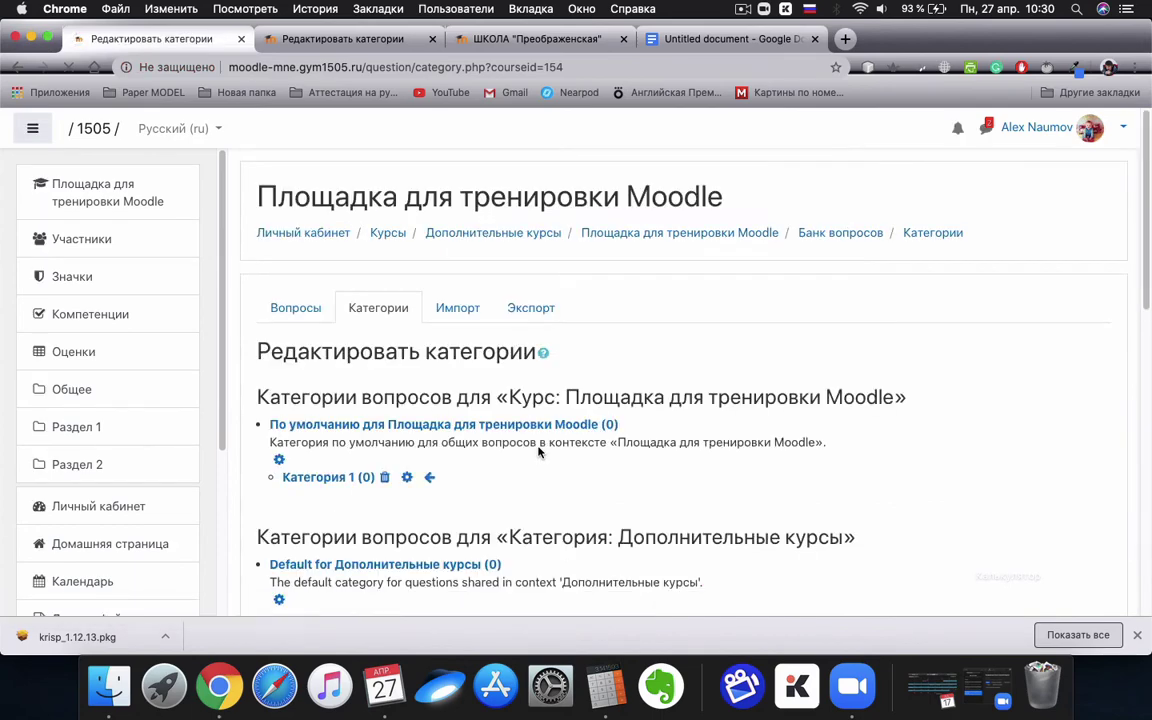
pyautogui.scroll(-2, 537, 447)
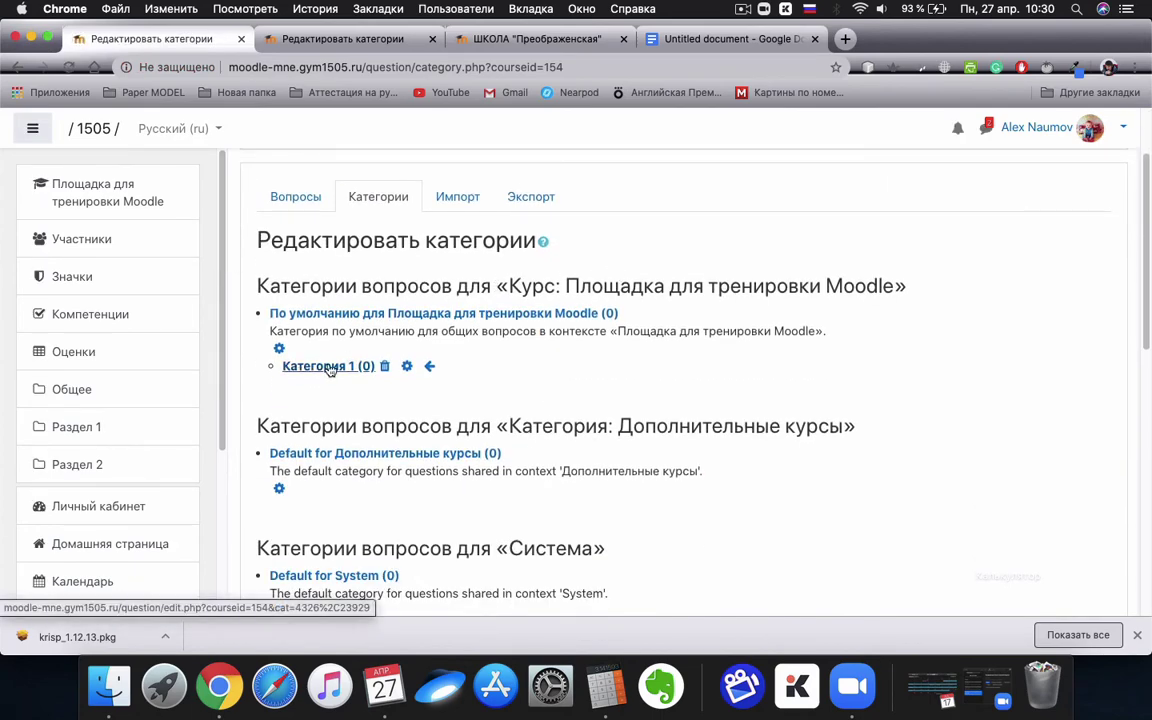
pyautogui.scroll(-1, 363, 366)
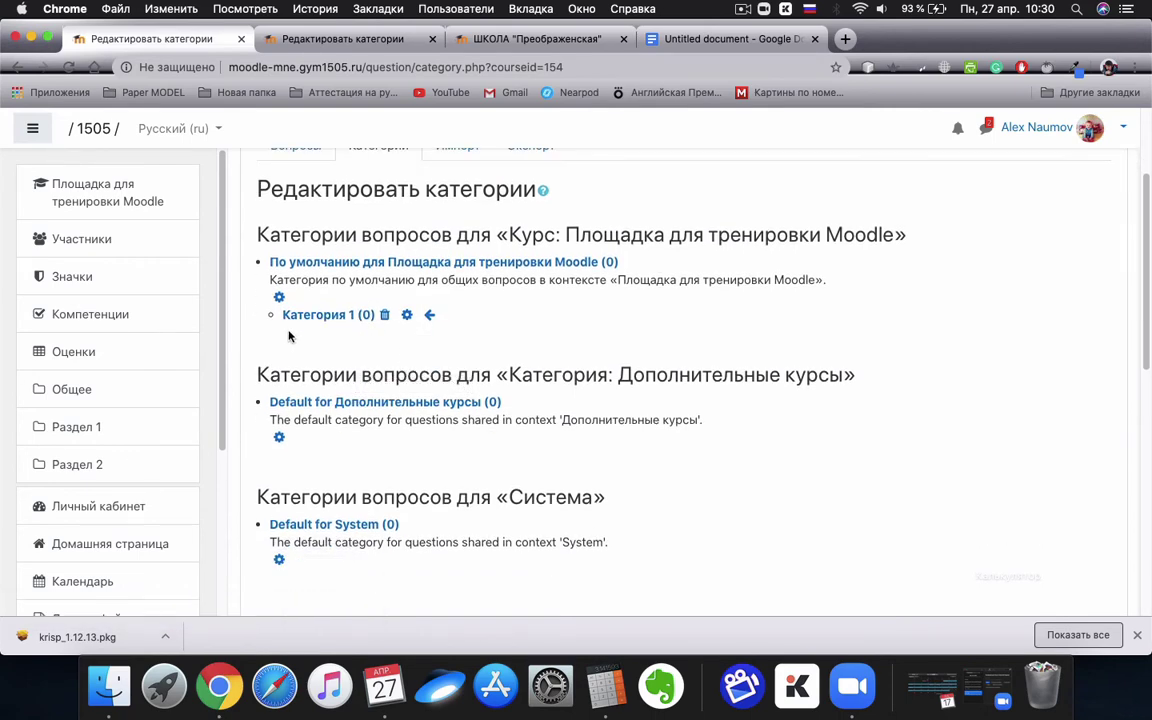
# Step: Set the parent of another new question category to "Категория 1"
pyautogui.scroll(-10, 392, 372)
pyautogui.scroll(2, 419, 391)
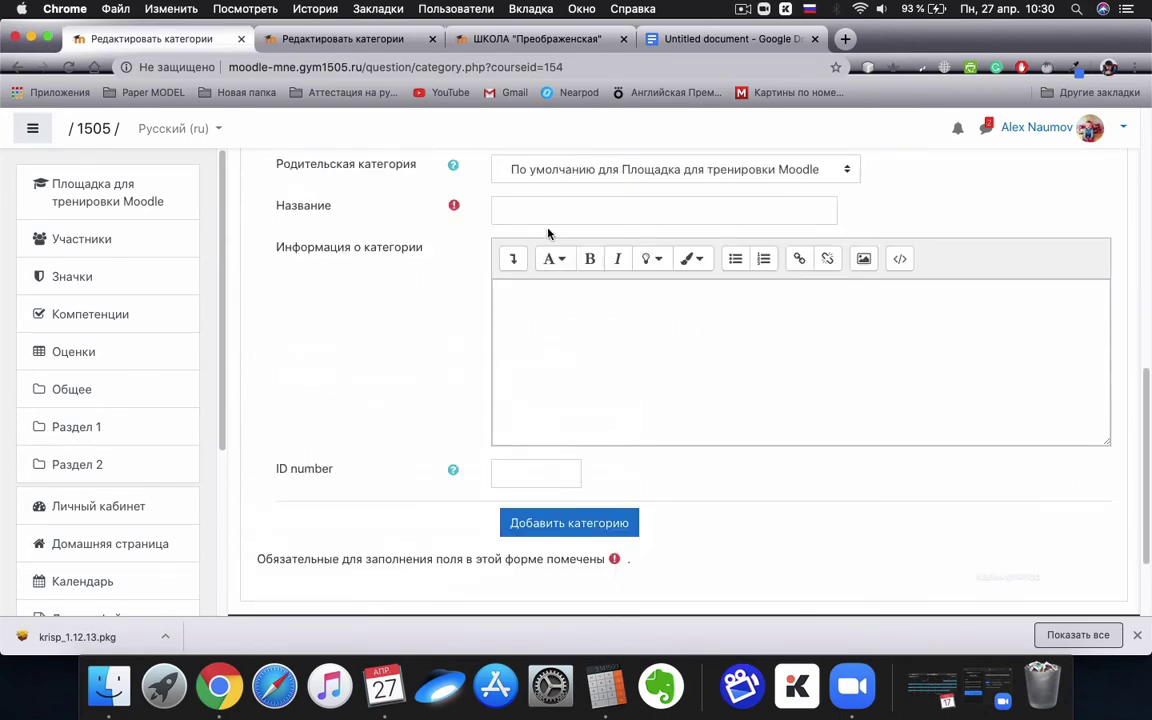
pyautogui.scroll(8, 562, 201)
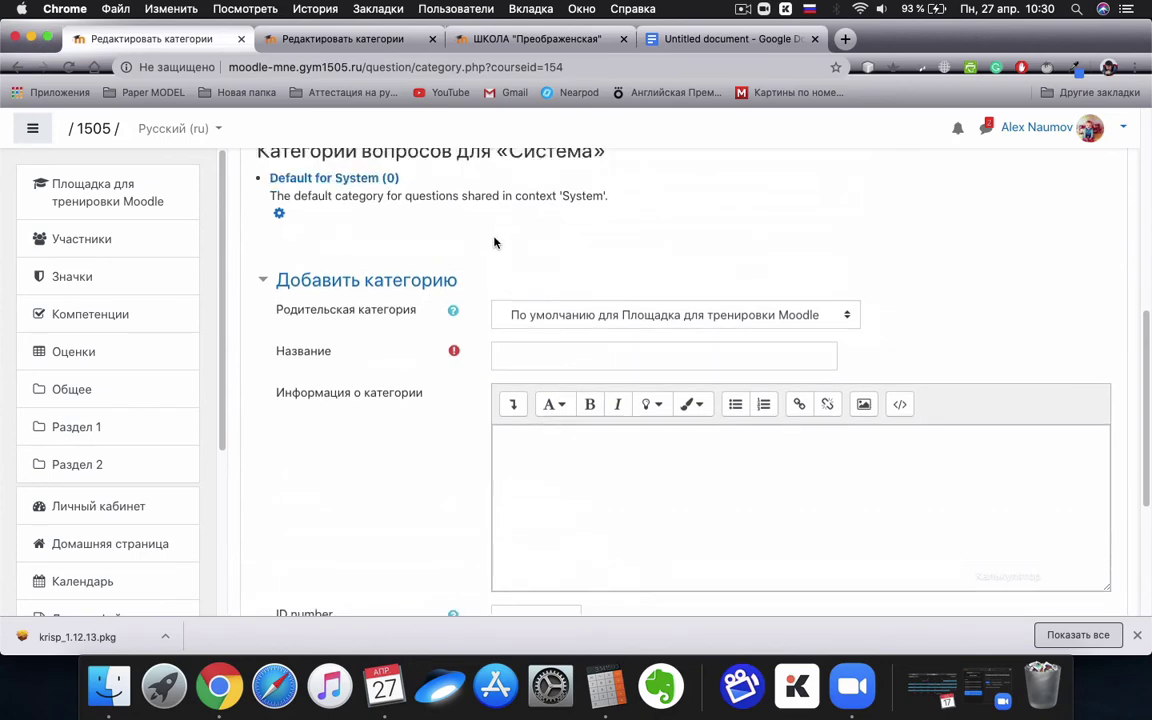
pyautogui.scroll(-5, 489, 260)
pyautogui.scroll(-3, 490, 264)
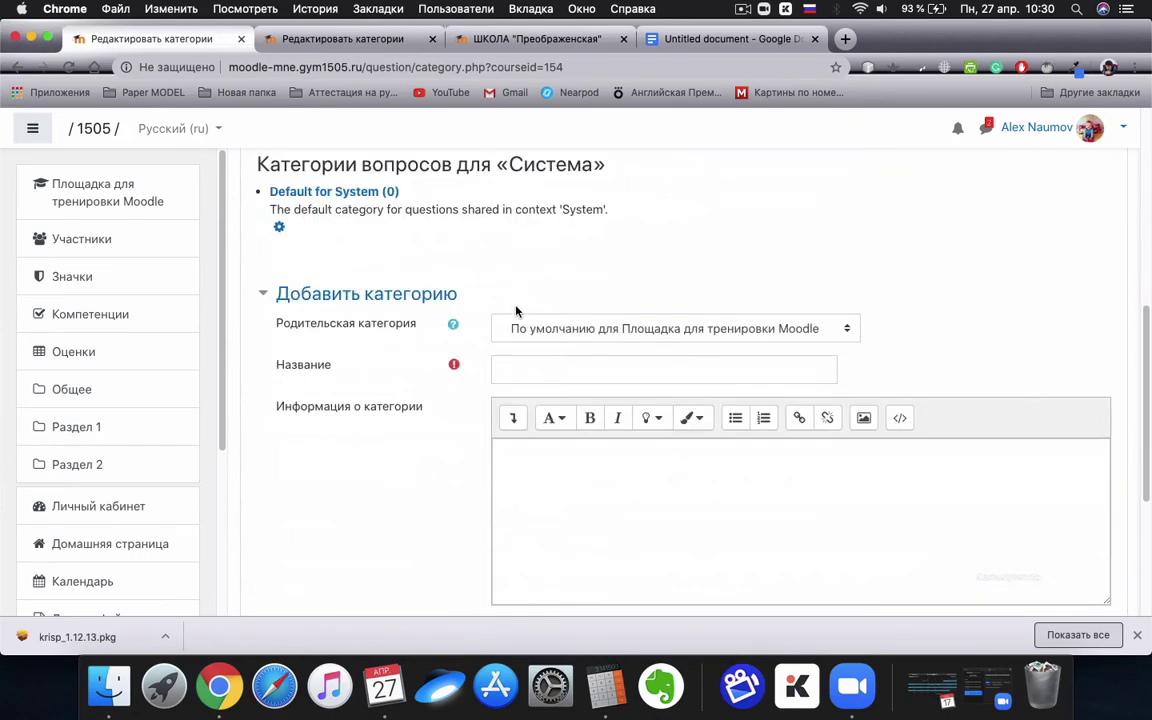
pyautogui.click(660, 332)
pyautogui.click(695, 328)
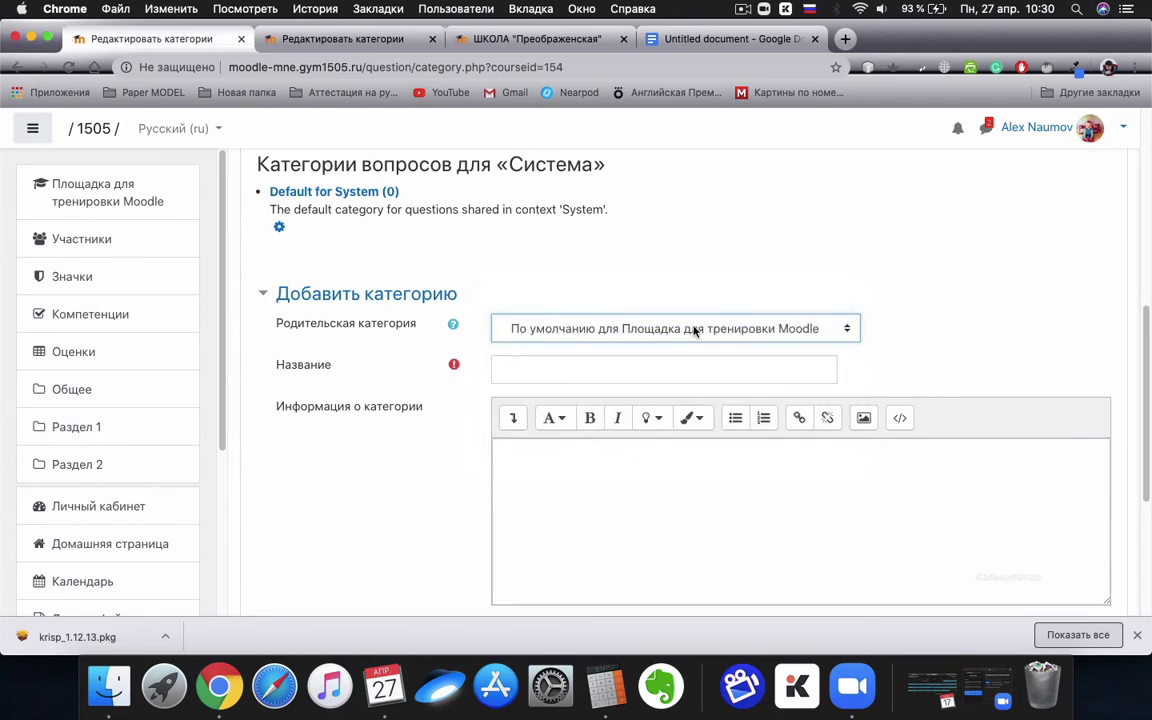
pyautogui.click(695, 331)
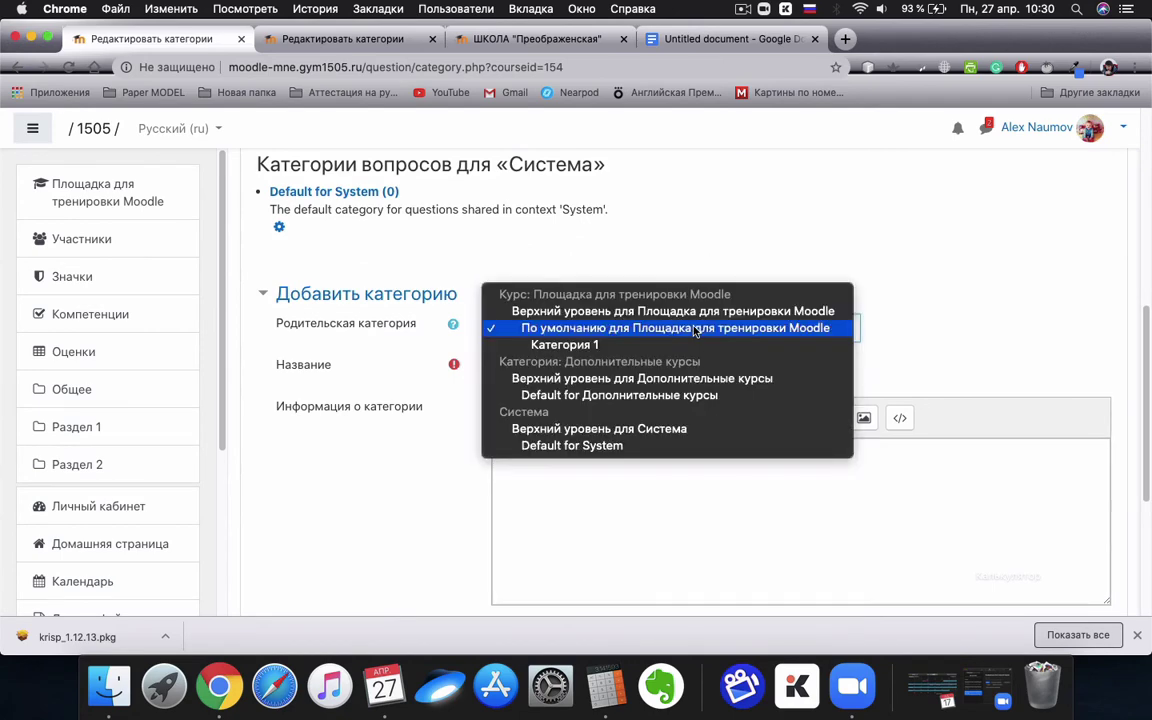
pyautogui.click(598, 345)
# Step: Name the new category "подКатегория 1" and add it to the training course
pyautogui.click(576, 371)
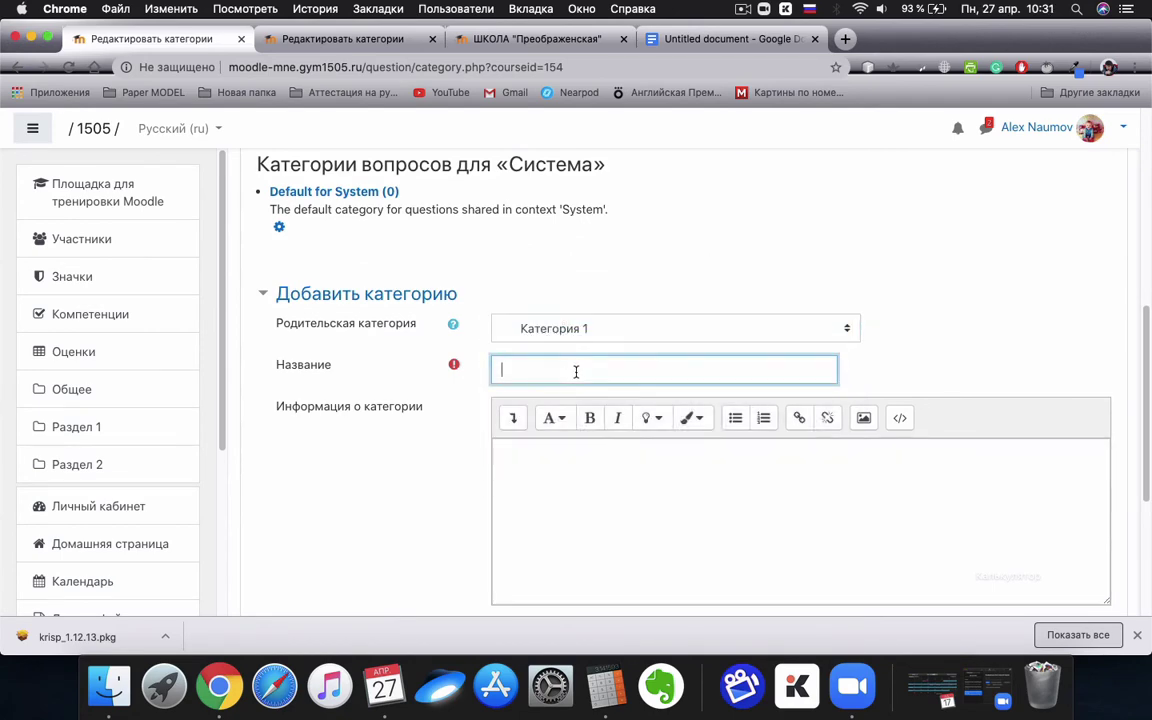
pyautogui.scroll(-1, 565, 300)
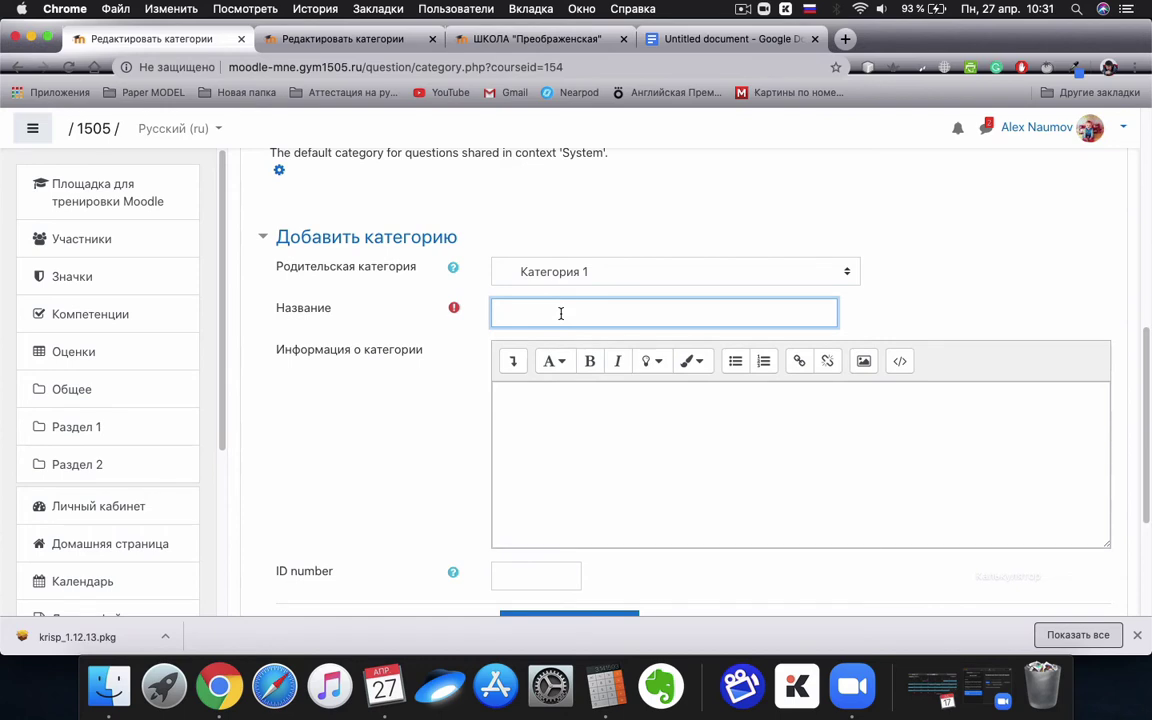
pyautogui.write('подКатегория 1')
pyautogui.scroll(-5, 561, 313)
pyautogui.click(568, 398)
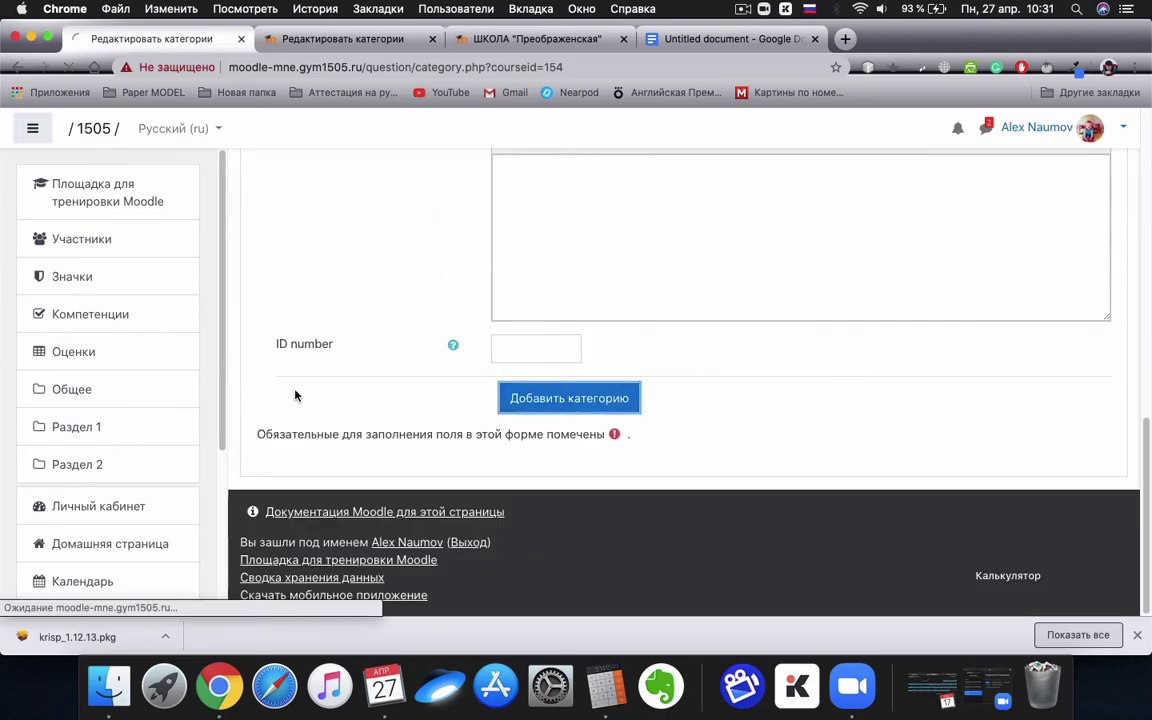
pyautogui.scroll(-1, 327, 404)
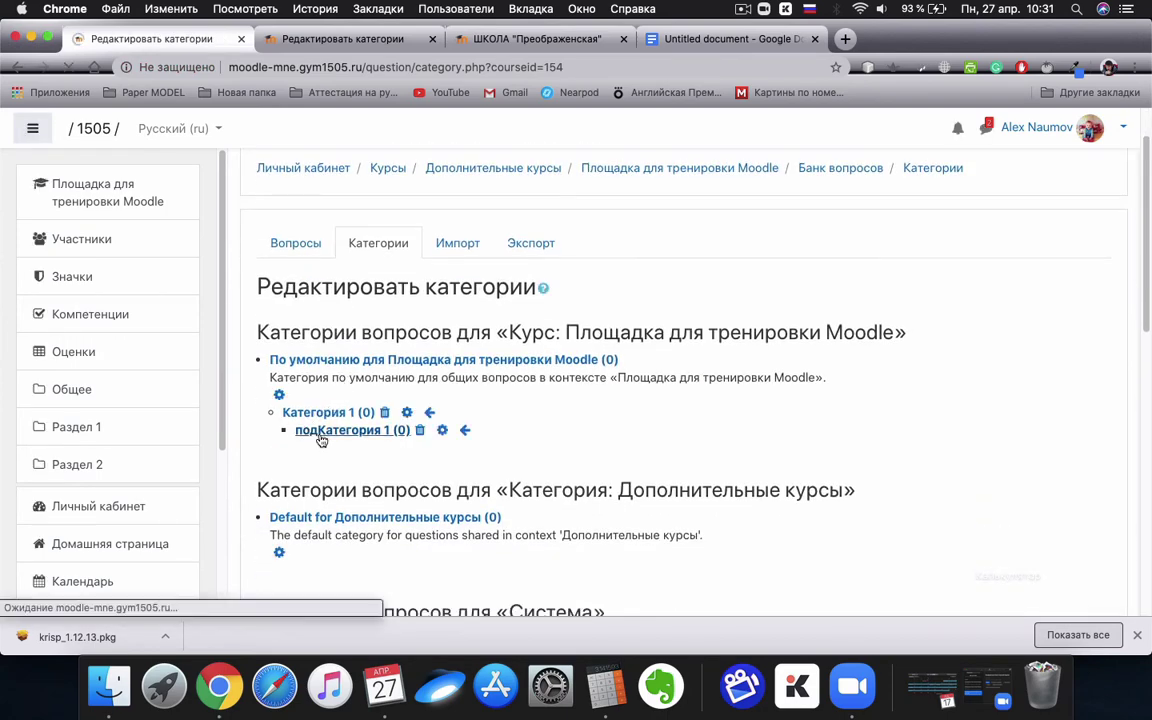
pyautogui.scroll(1, 360, 440)
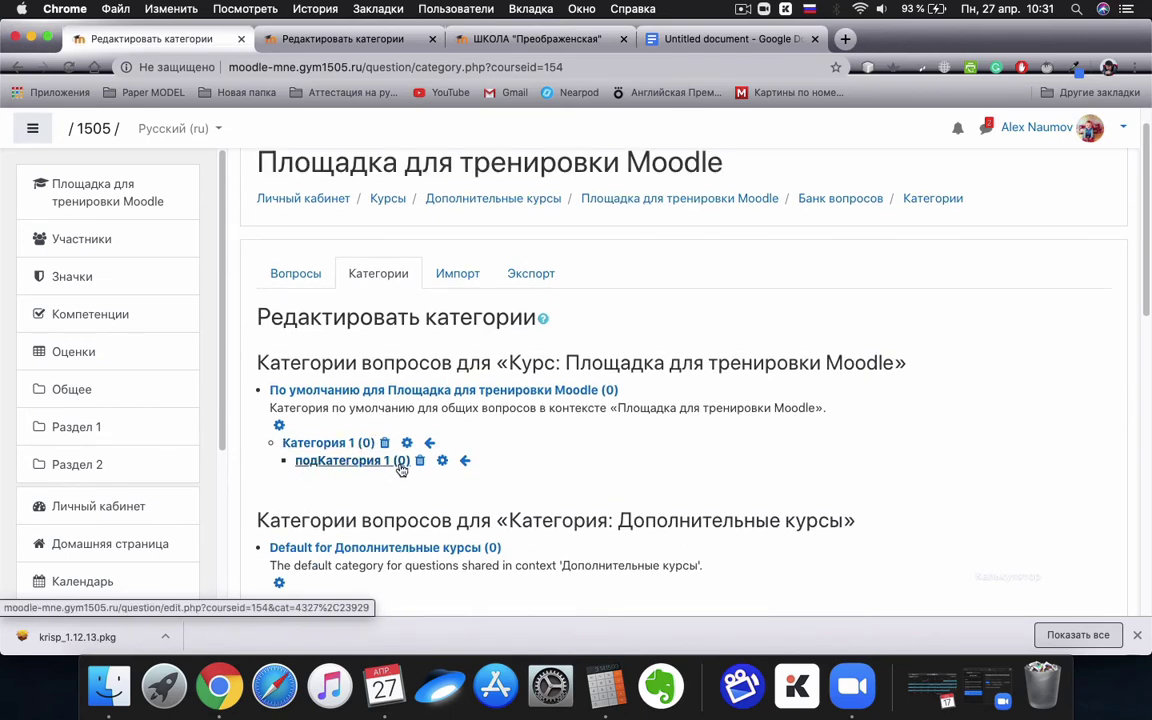
# Step: Add a second subcategory named "подКатегория 2" with "Категория 1" as its parent
pyautogui.scroll(-3, 558, 430)
pyautogui.scroll(-10, 570, 400)
pyautogui.scroll(5, 585, 360)
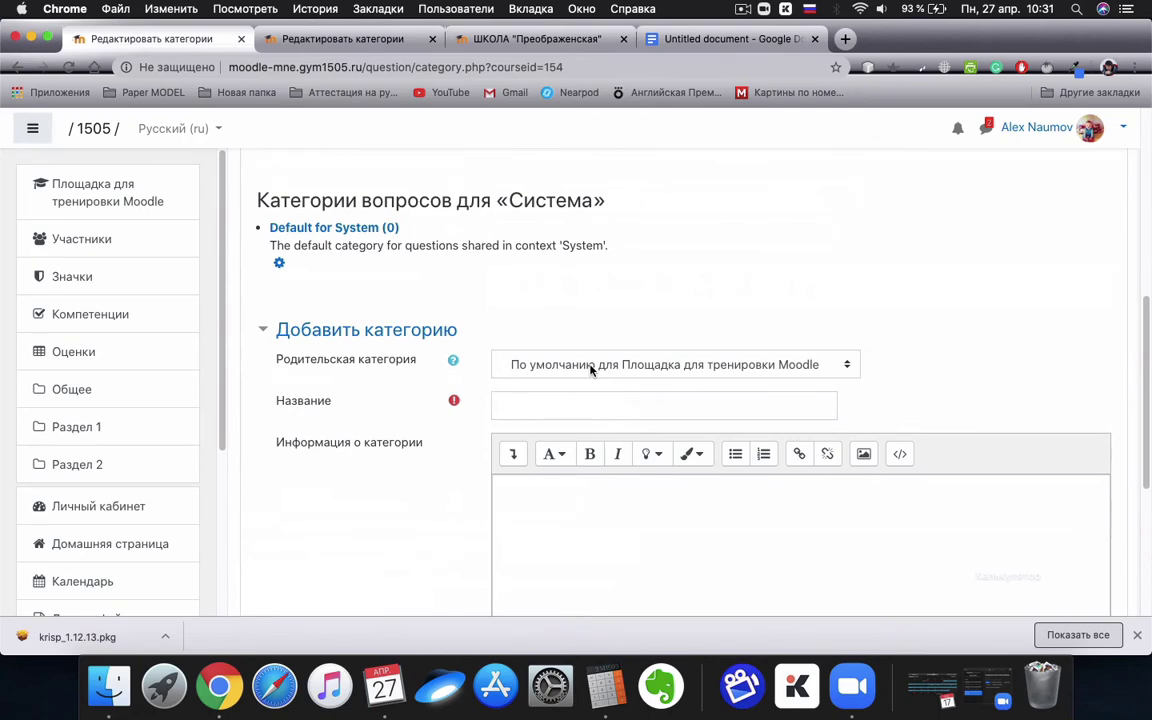
pyautogui.click(591, 368)
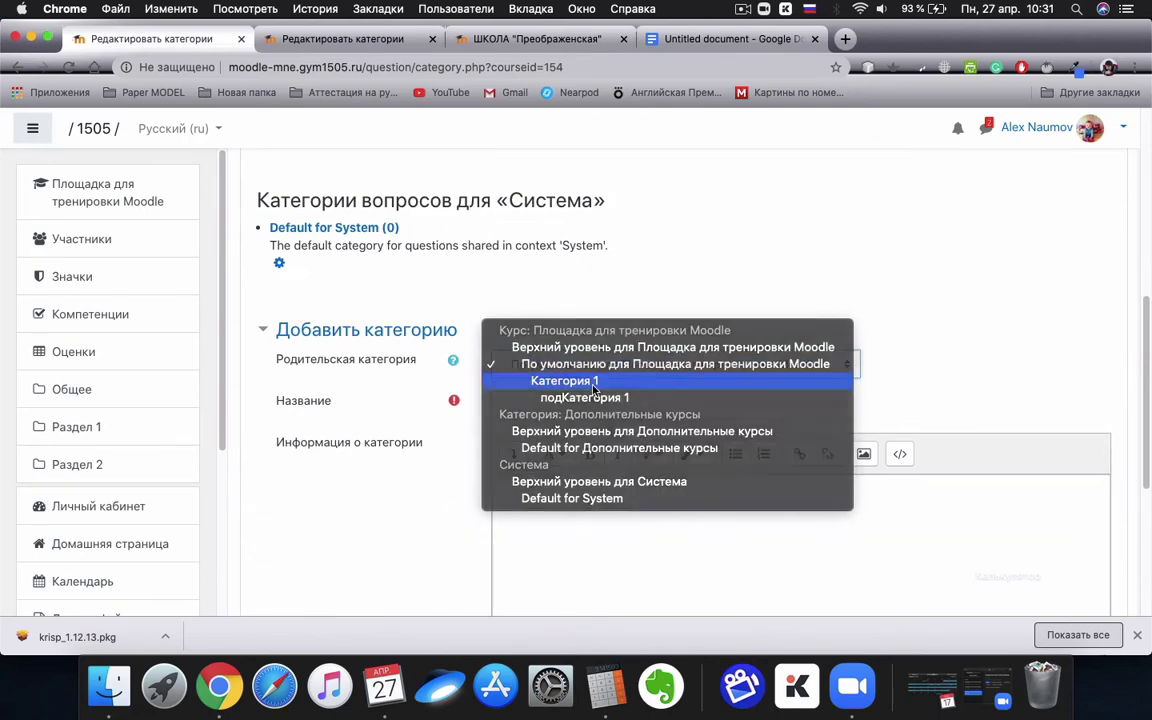
pyautogui.click(590, 381)
pyautogui.click(584, 406)
pyautogui.write('подКа')
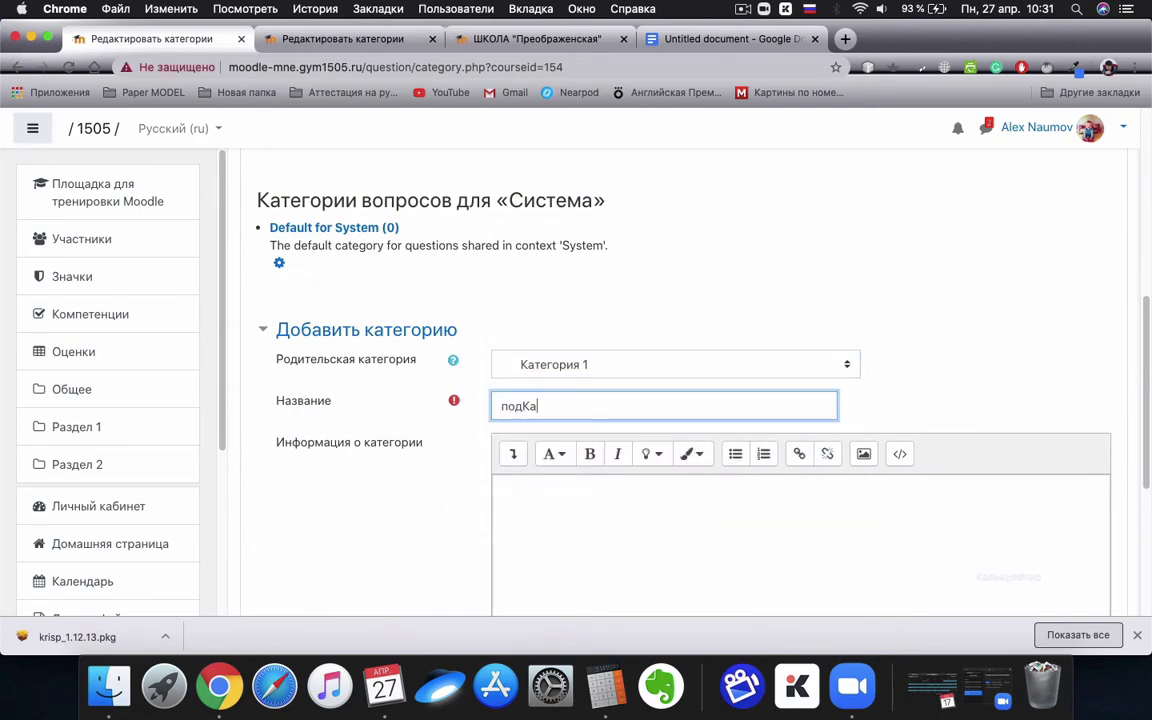
pyautogui.write('тегория 2')
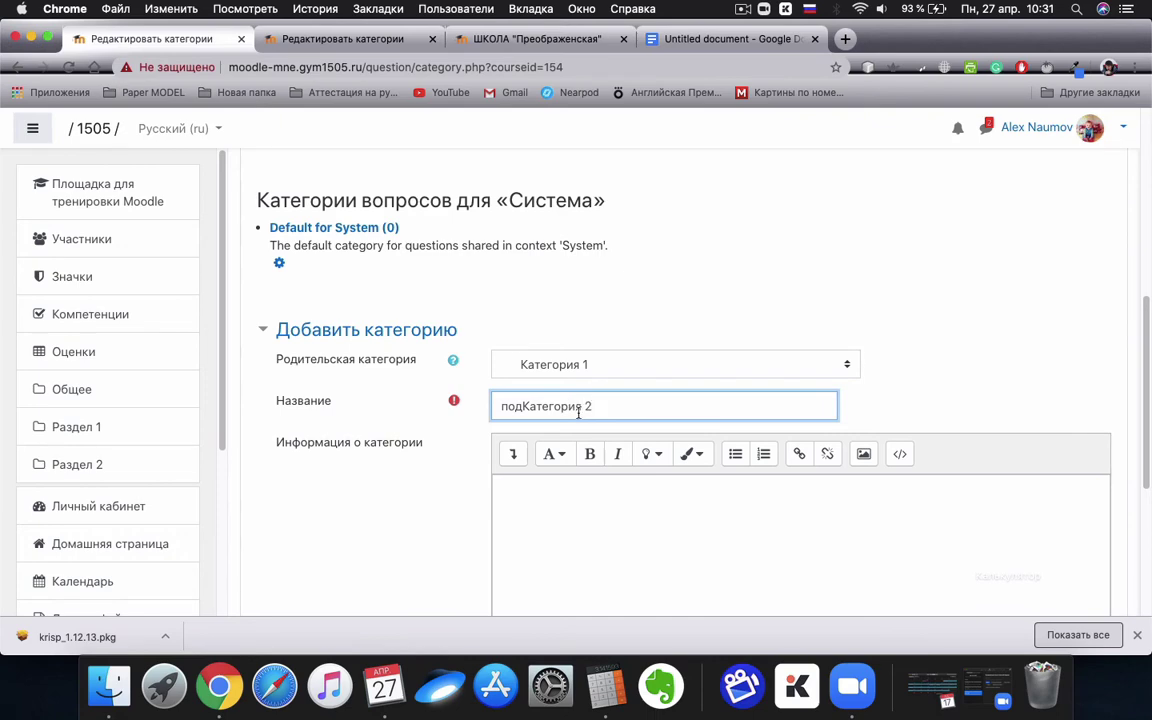
pyautogui.scroll(-5, 578, 413)
pyautogui.click(578, 406)
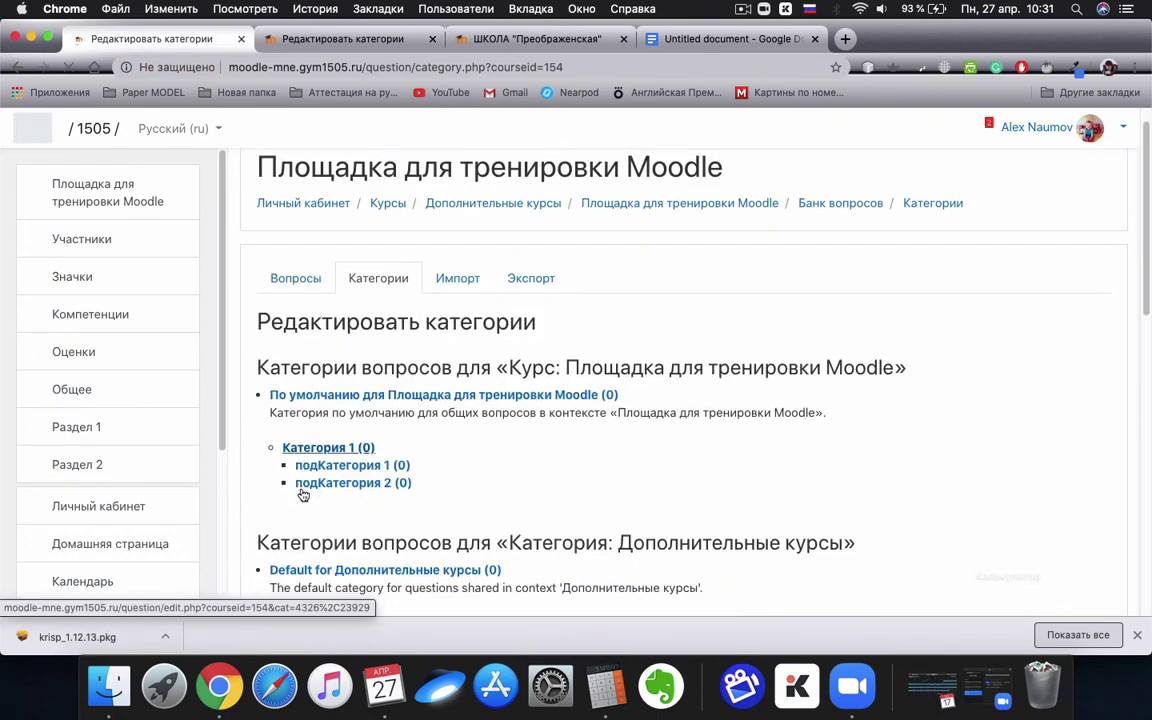
pyautogui.scroll(-2, 336, 398)
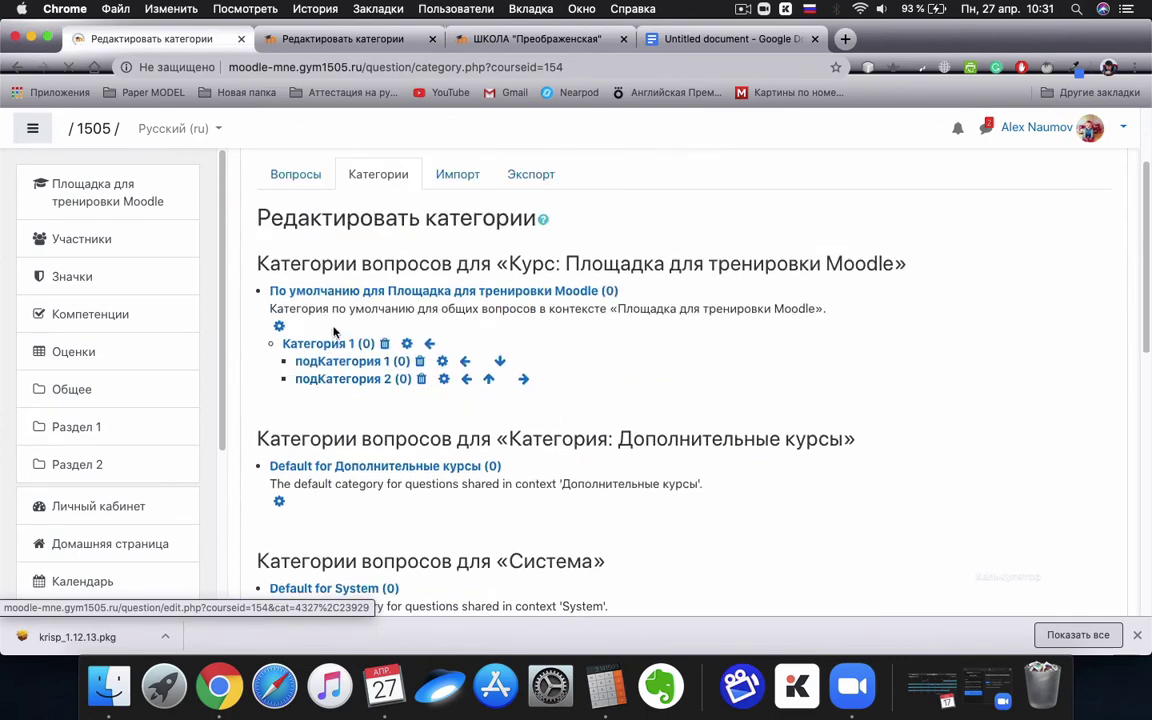
# Step: Add a nested category named "подПодКатегория 1" with "подКатегория 1" as its parent
pyautogui.scroll(-10, 468, 396)
pyautogui.scroll(2, 621, 243)
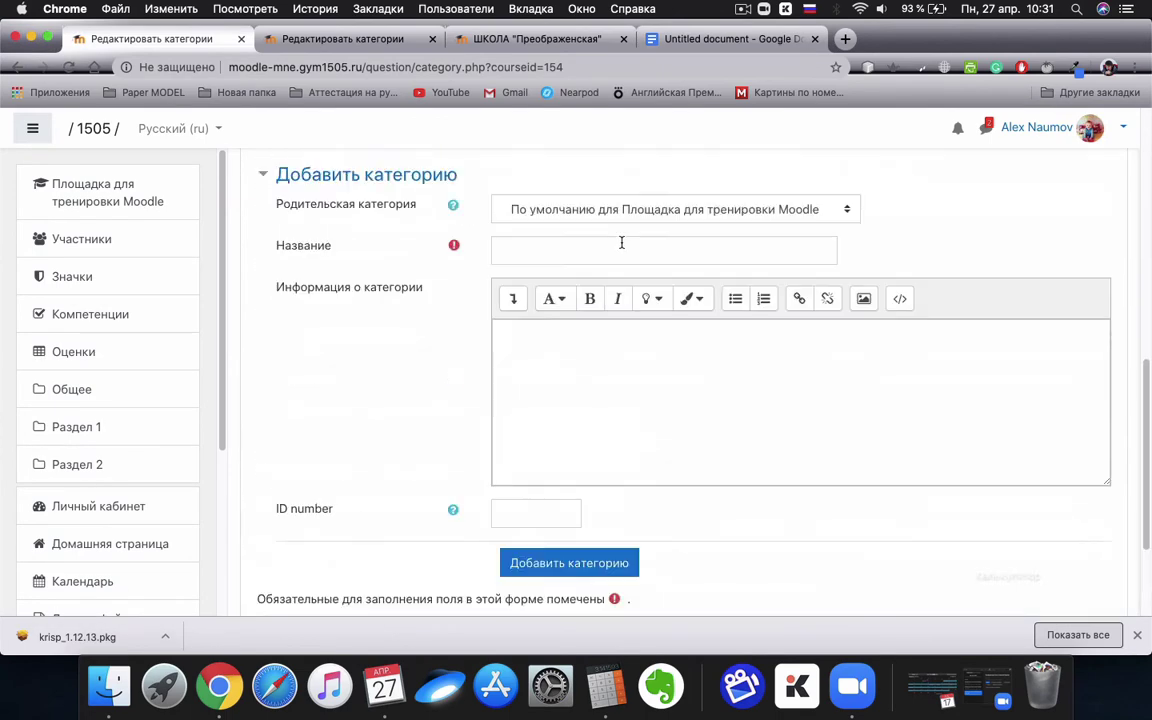
pyautogui.click(618, 215)
pyautogui.click(622, 242)
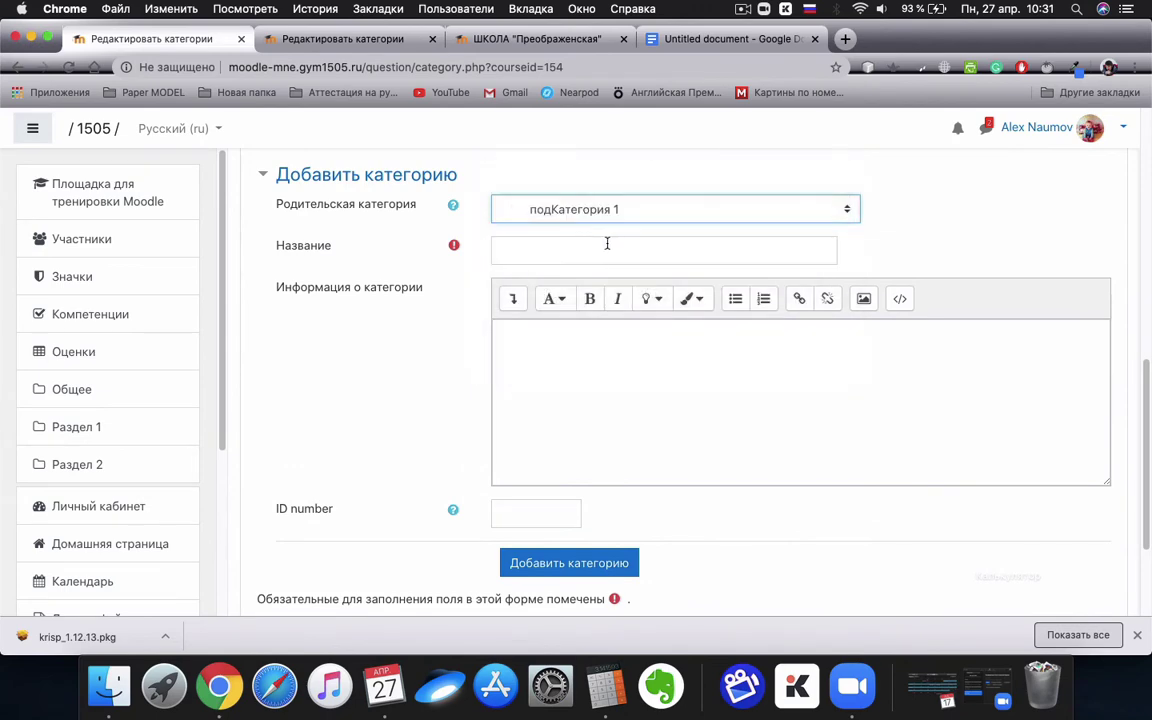
pyautogui.click(607, 249)
pyautogui.write('подпо')
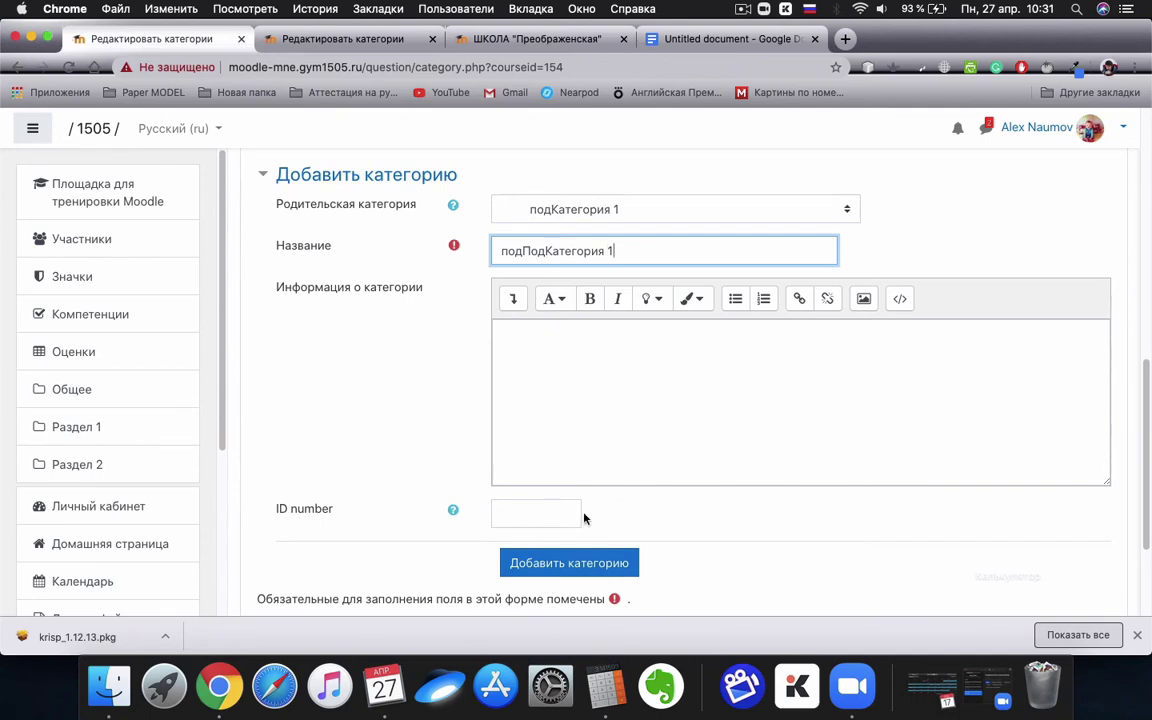
pyautogui.click(560, 563)
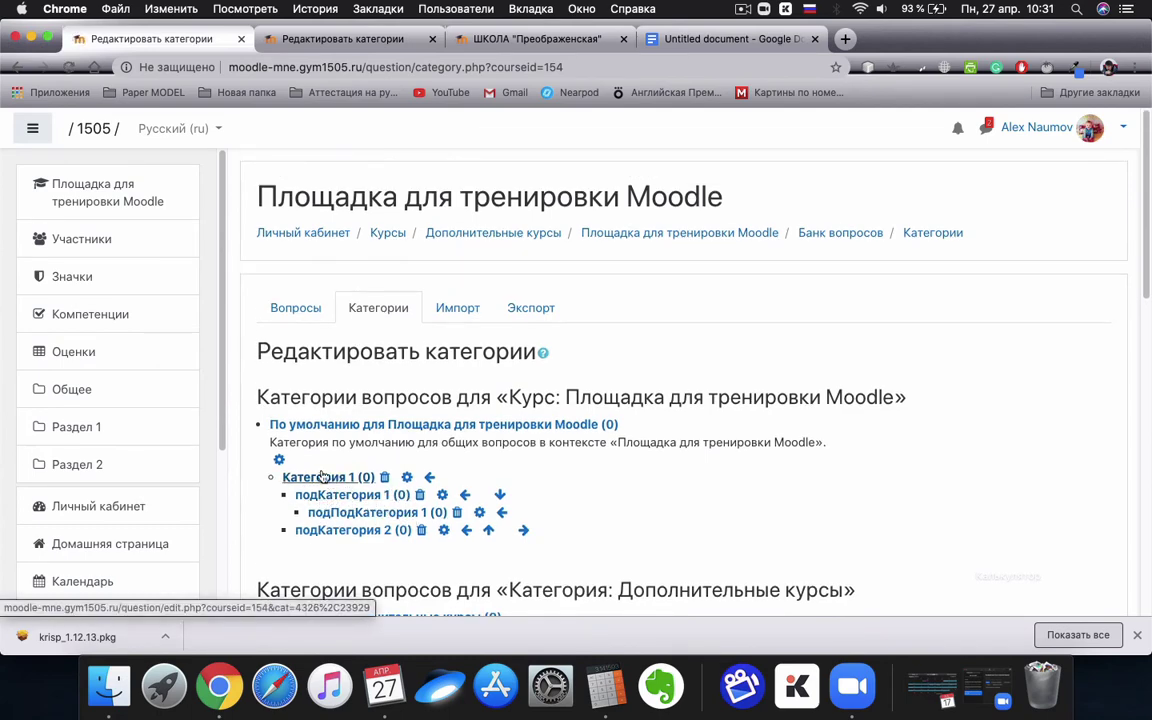
pyautogui.scroll(-5, 599, 442)
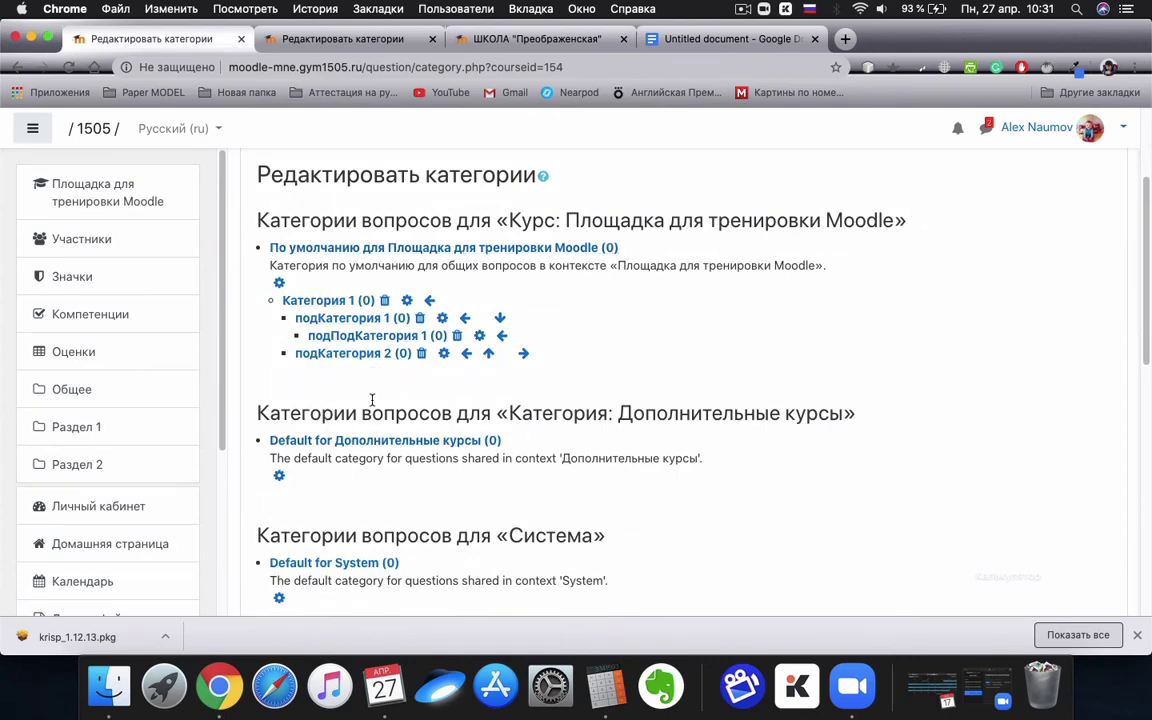
pyautogui.scroll(3, 372, 400)
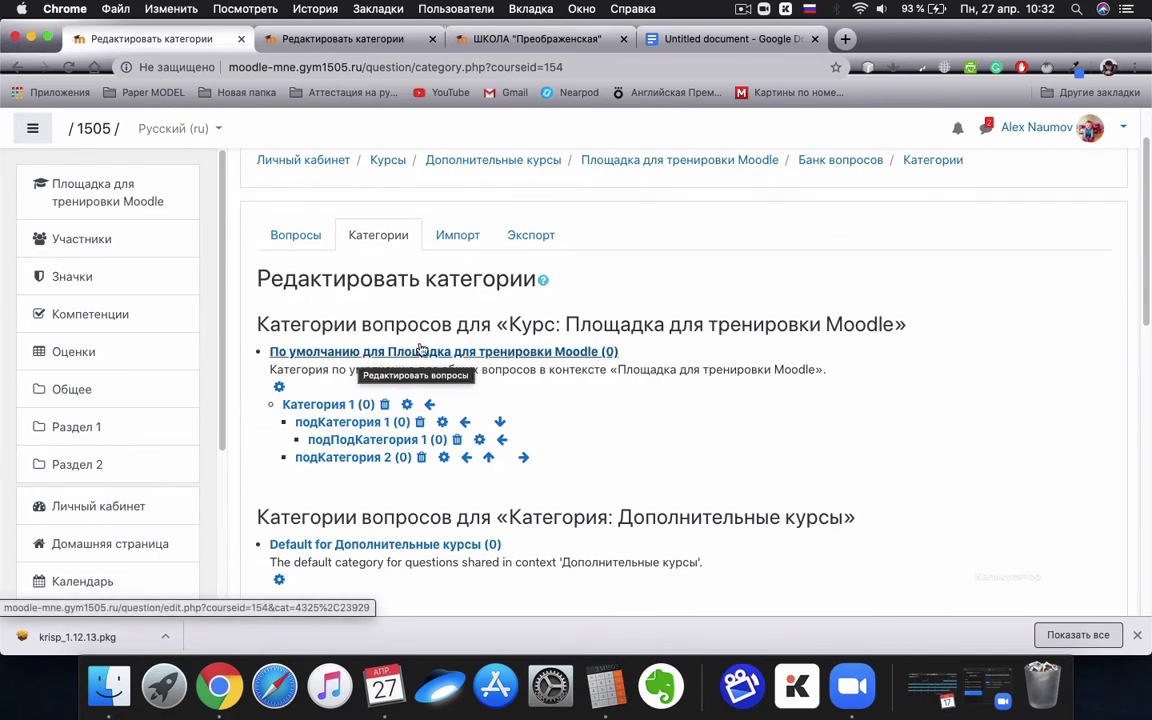
# Step: Open the training course's question list in the question bank, and select the category "подПодКатегория 1"
pyautogui.click(289, 242)
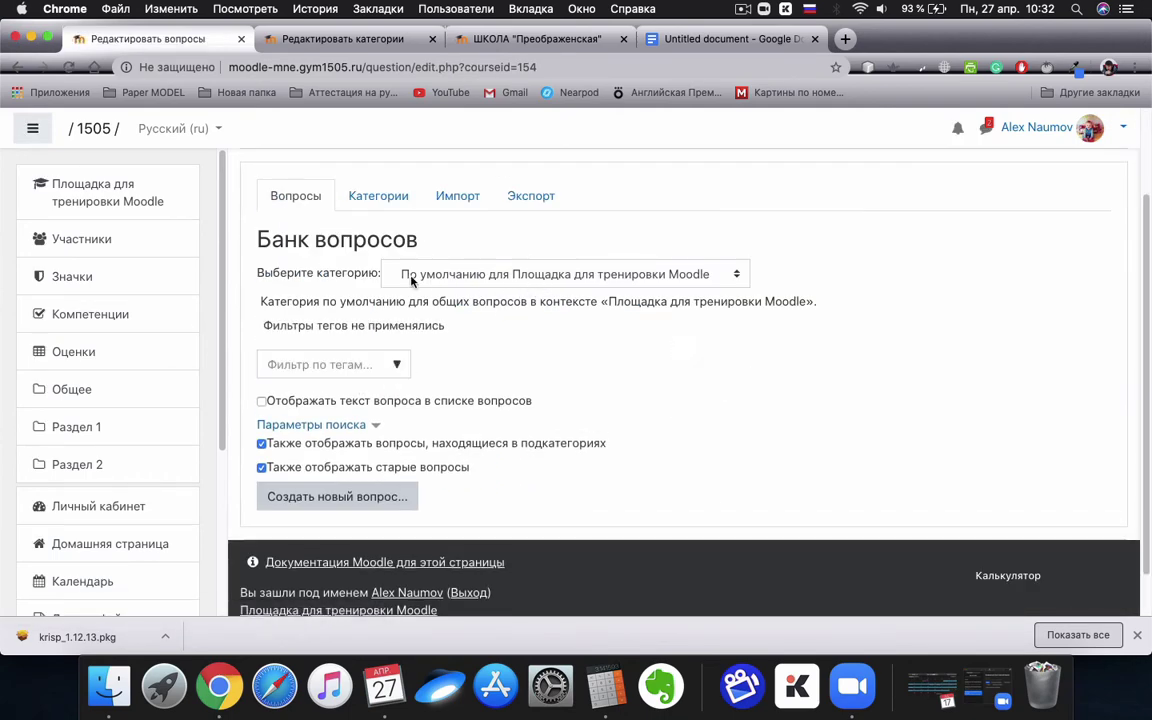
pyautogui.moveTo(258, 272); pyautogui.dragTo(378, 284)
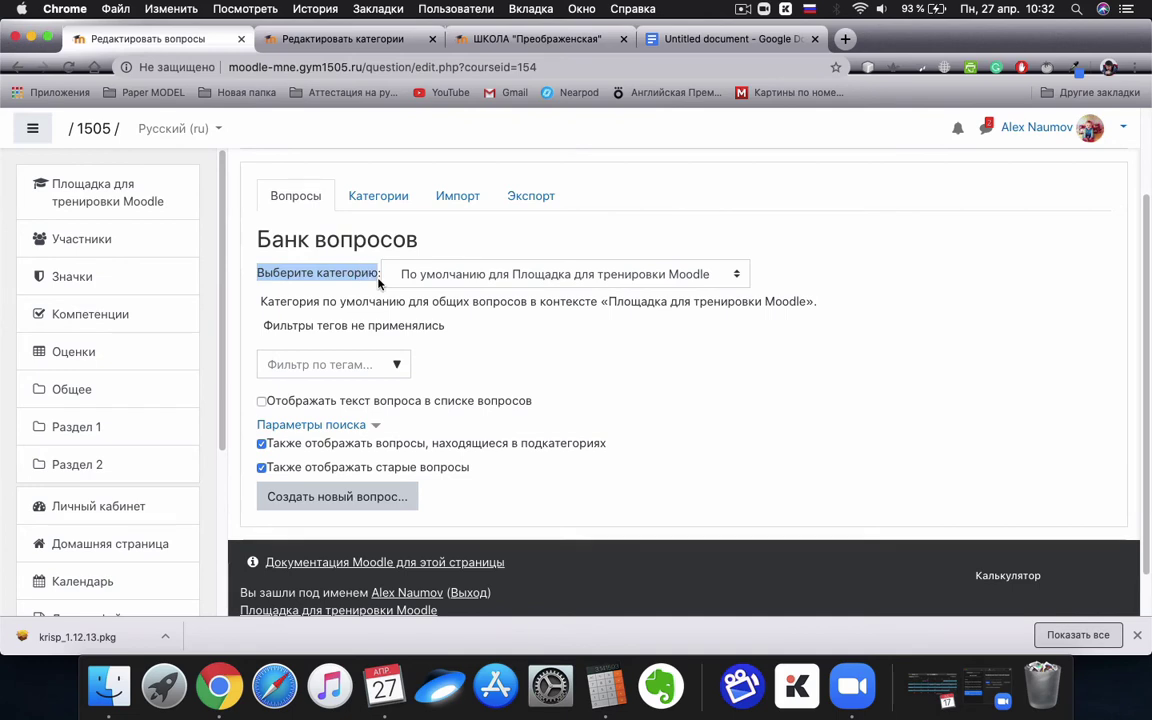
pyautogui.click(547, 284)
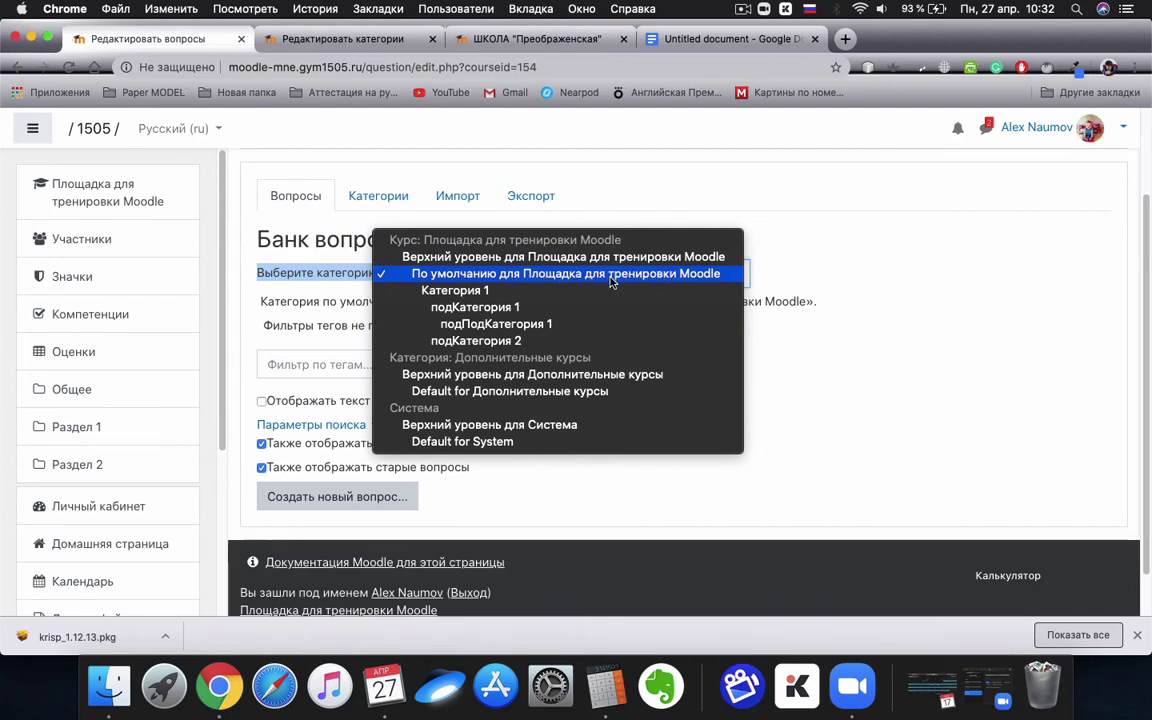
pyautogui.click(516, 327)
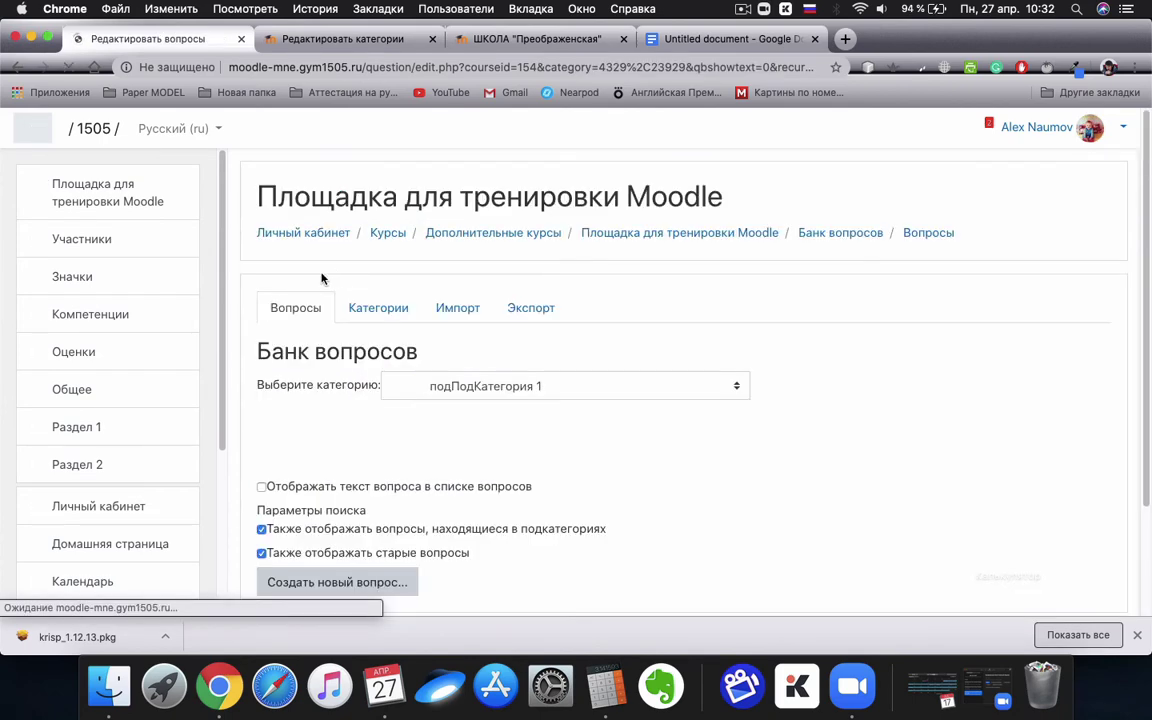
pyautogui.scroll(-2, 374, 364)
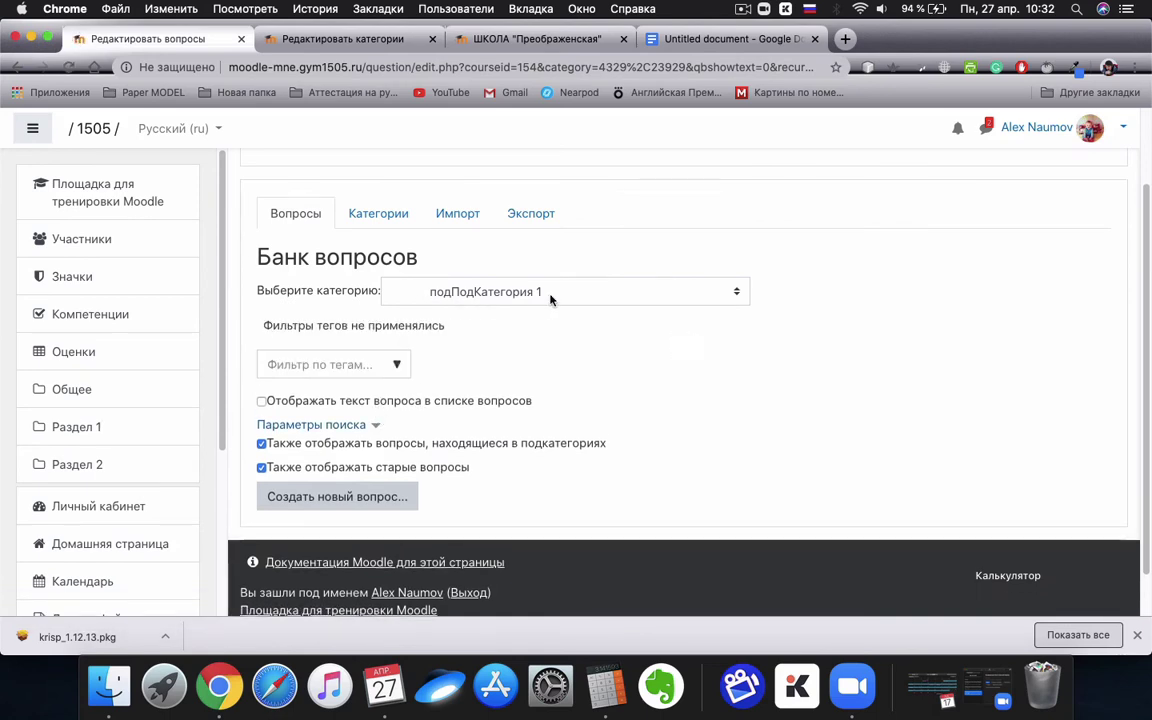
# Step: Create a new «Верно/Неверно» question in the category "подПодКатегория 1" and name it "Вопрос 1"
pyautogui.click(383, 496)
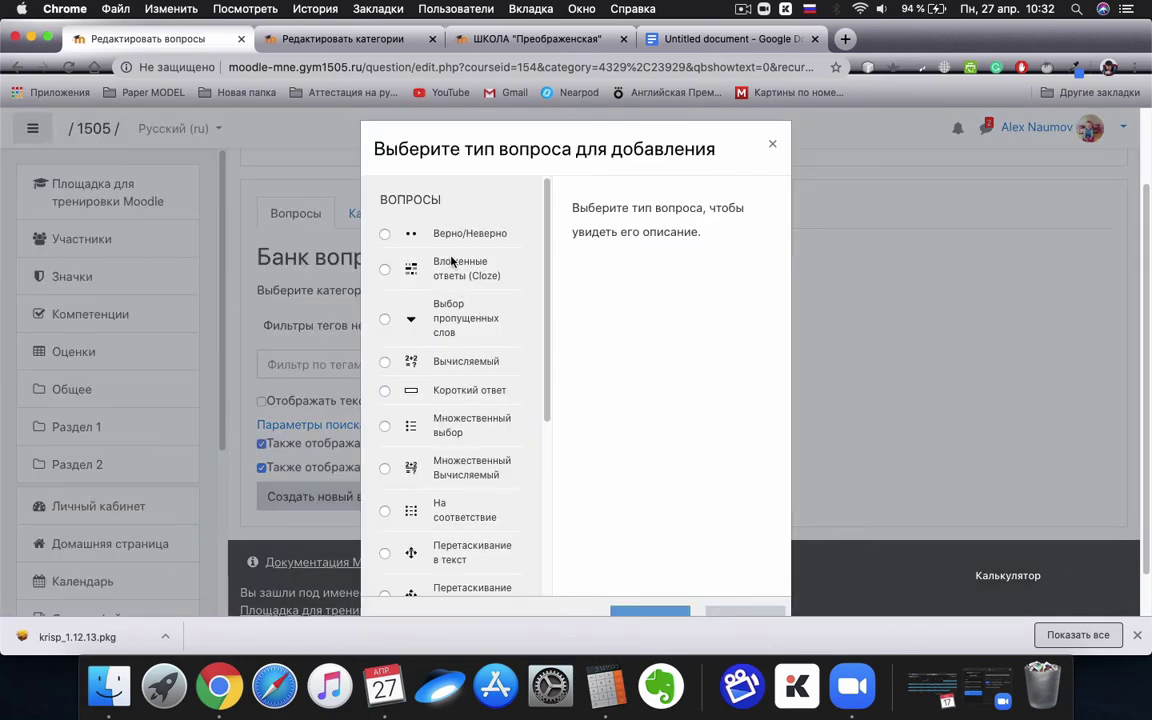
pyautogui.click(410, 231)
pyautogui.scroll(-1, 462, 378)
pyautogui.click(665, 612)
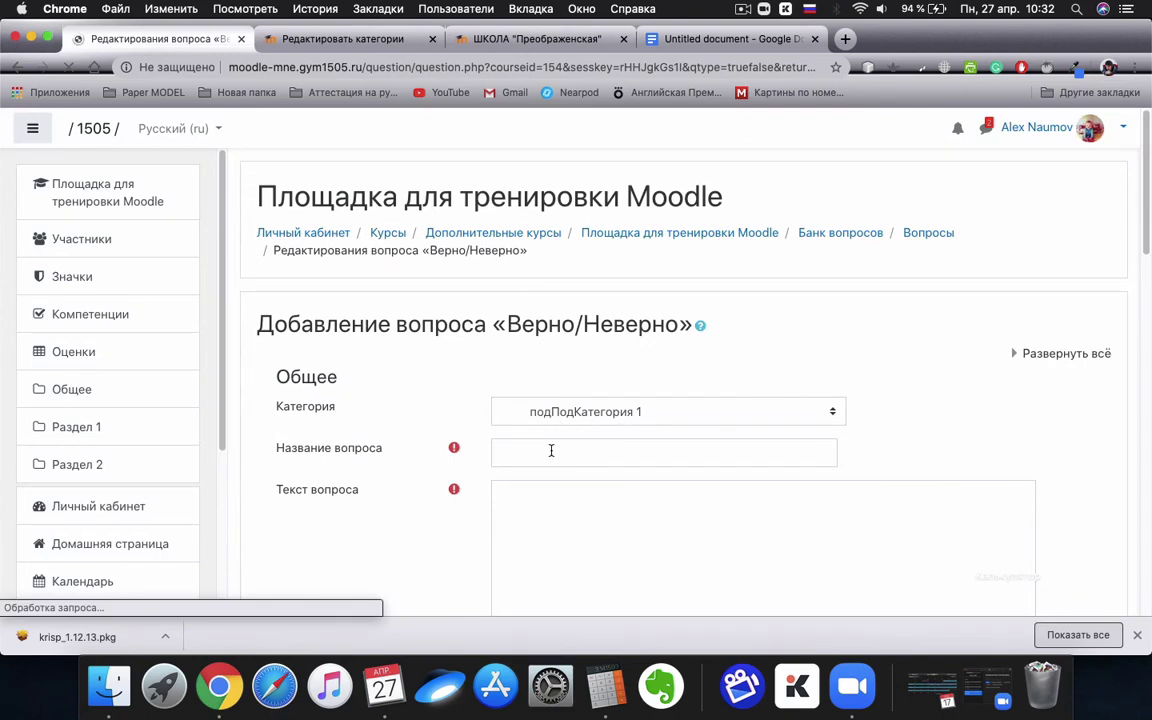
pyautogui.click(551, 451)
pyautogui.write('Во')
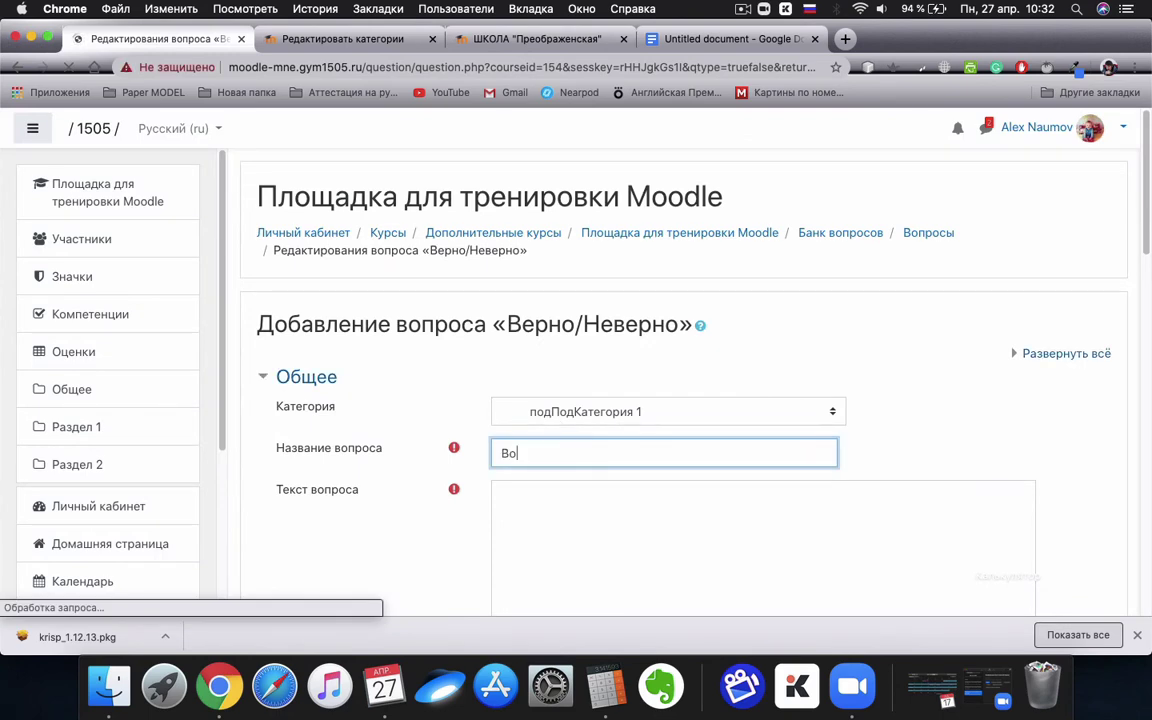
pyautogui.write('п')
# Step: Enter the question text "Правильно ли?" followed by a line starting with "2+", and save the question
pyautogui.scroll(-5, 566, 452)
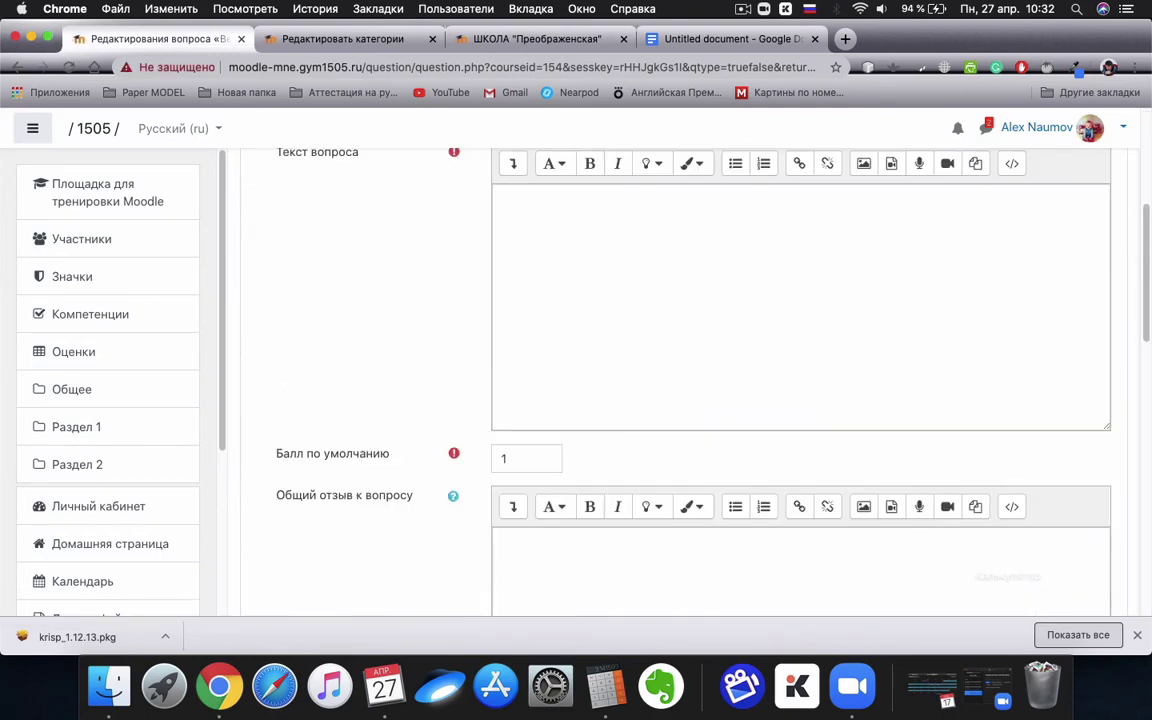
pyautogui.scroll(2, 472, 358)
pyautogui.click(537, 368)
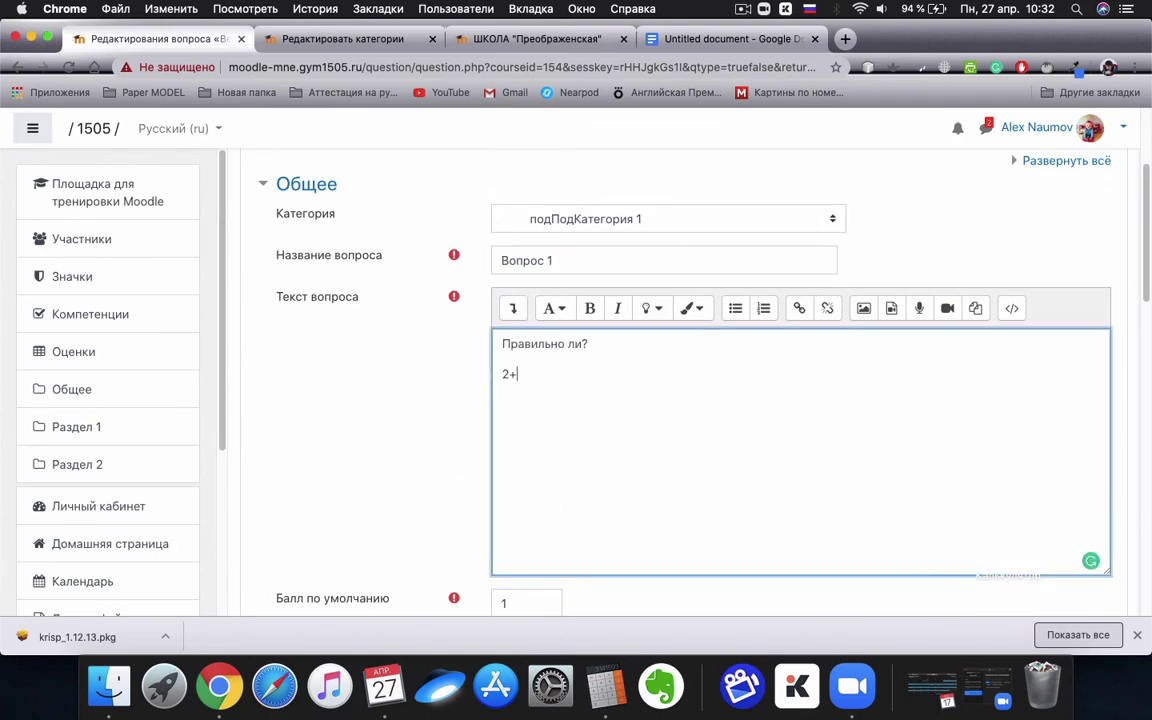
pyautogui.scroll(-10, 576, 400)
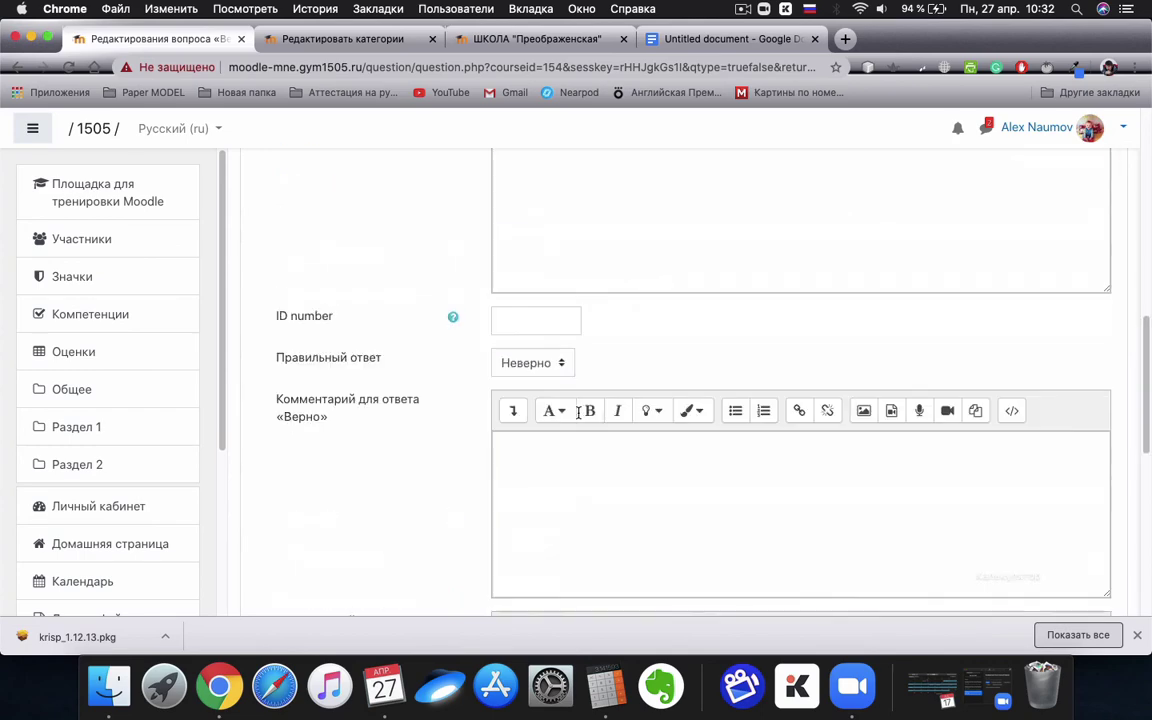
pyautogui.click(576, 365)
pyautogui.click(576, 365)
pyautogui.scroll(-3, 578, 363)
pyautogui.scroll(-5, 579, 363)
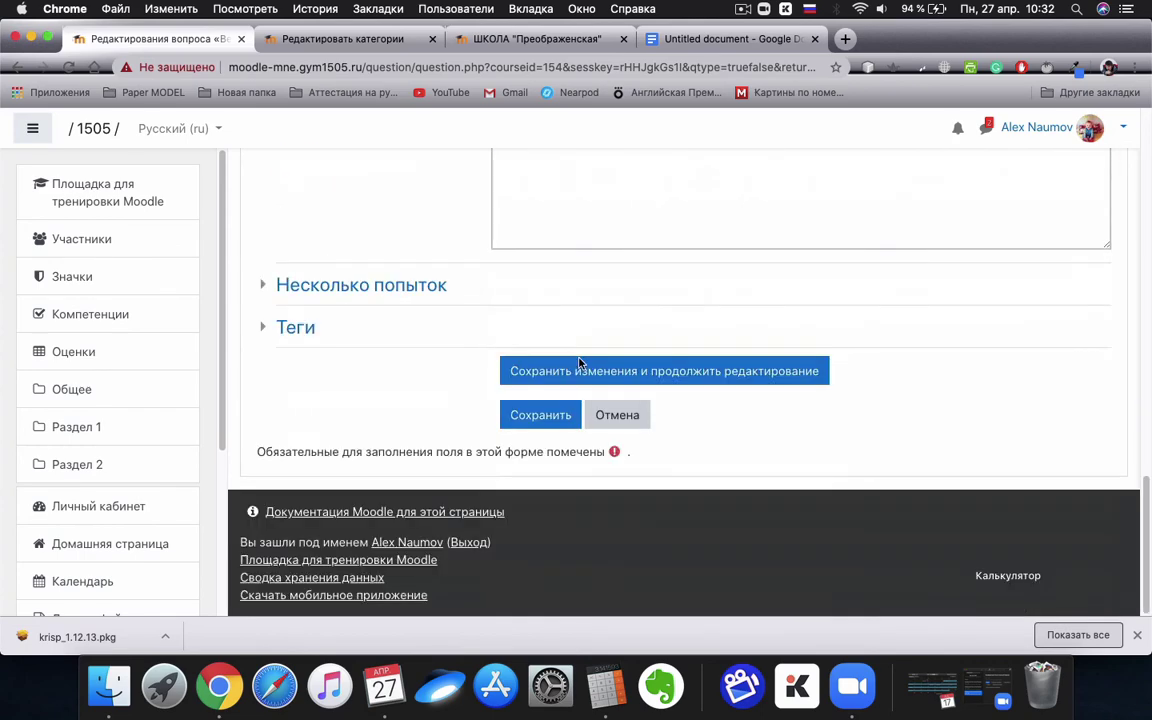
pyautogui.click(549, 413)
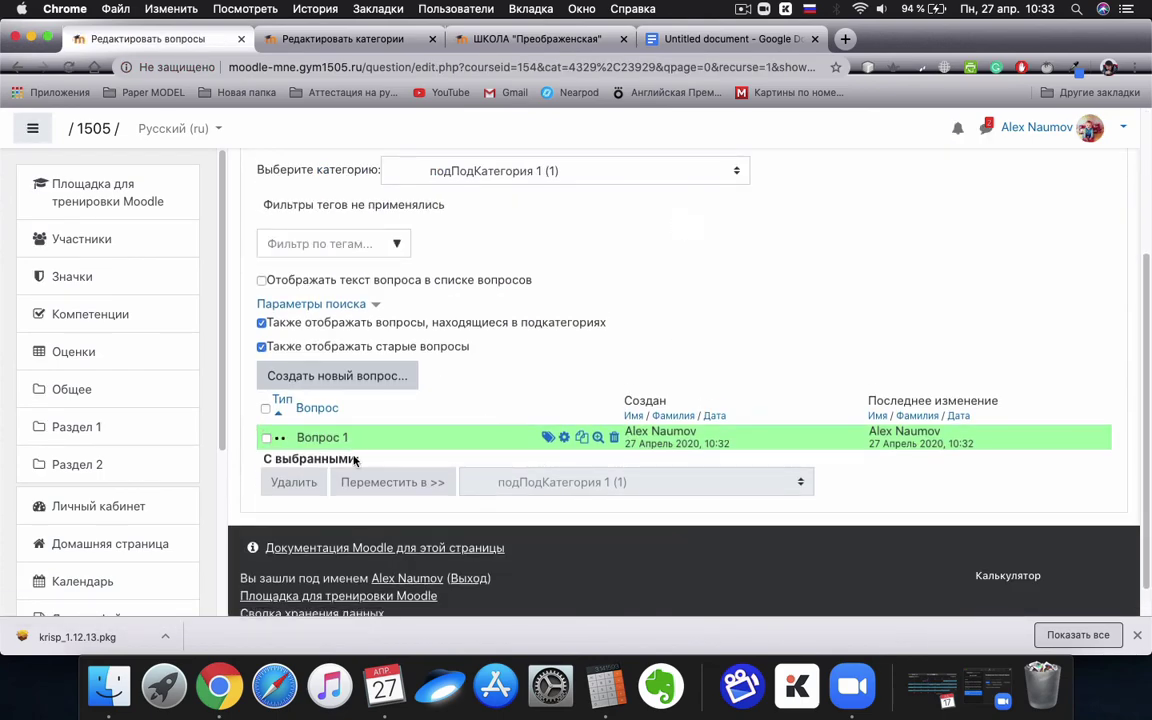
# Step: Move the question "Вопрос 1" from "подПодКатегория 1" to "подКатегория 2"
pyautogui.scroll(1, 430, 350)
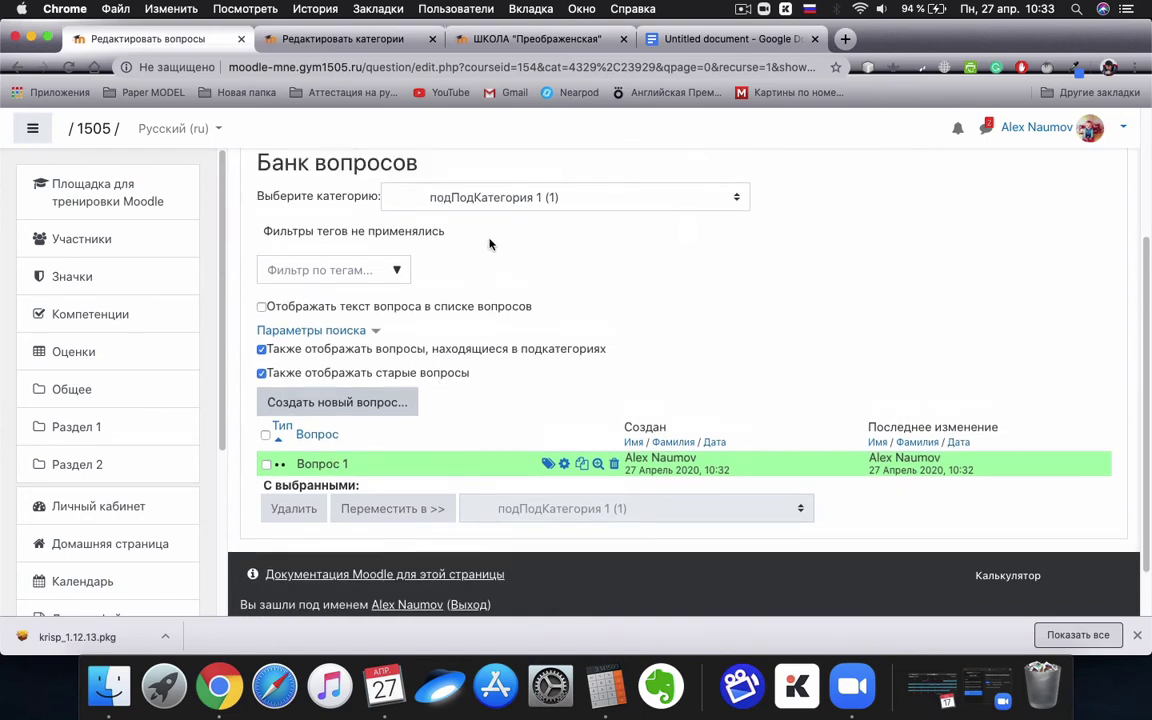
pyautogui.click(497, 198)
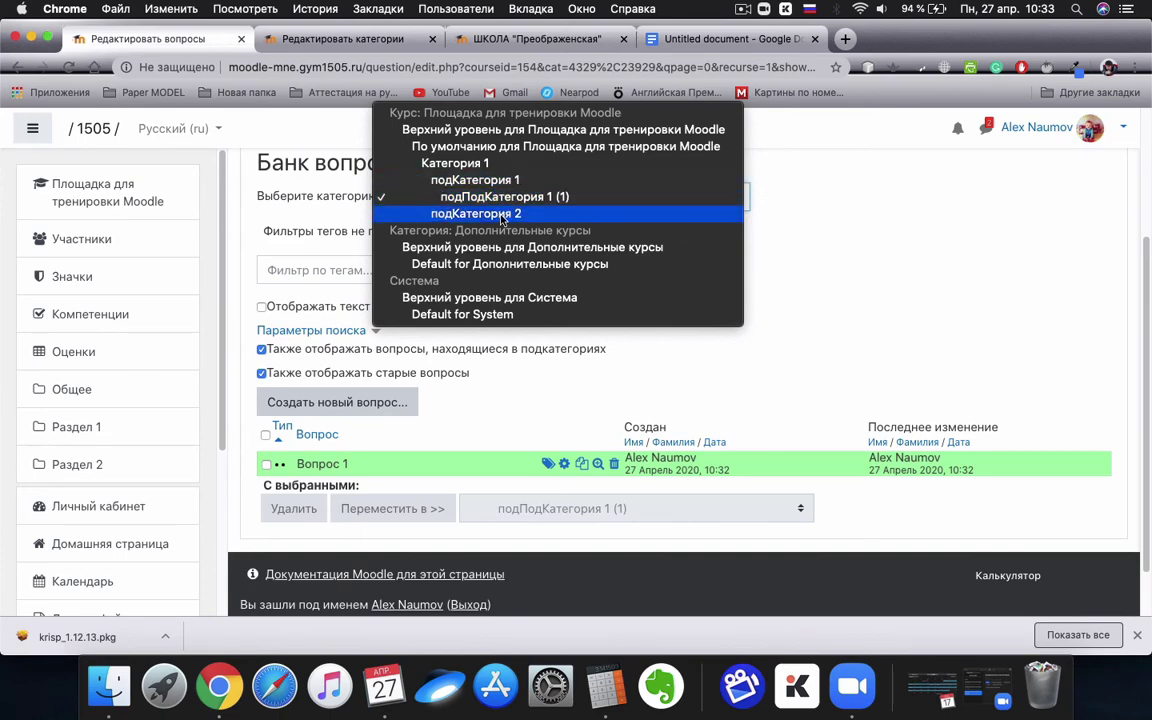
pyautogui.click(780, 277)
pyautogui.scroll(-1, 568, 296)
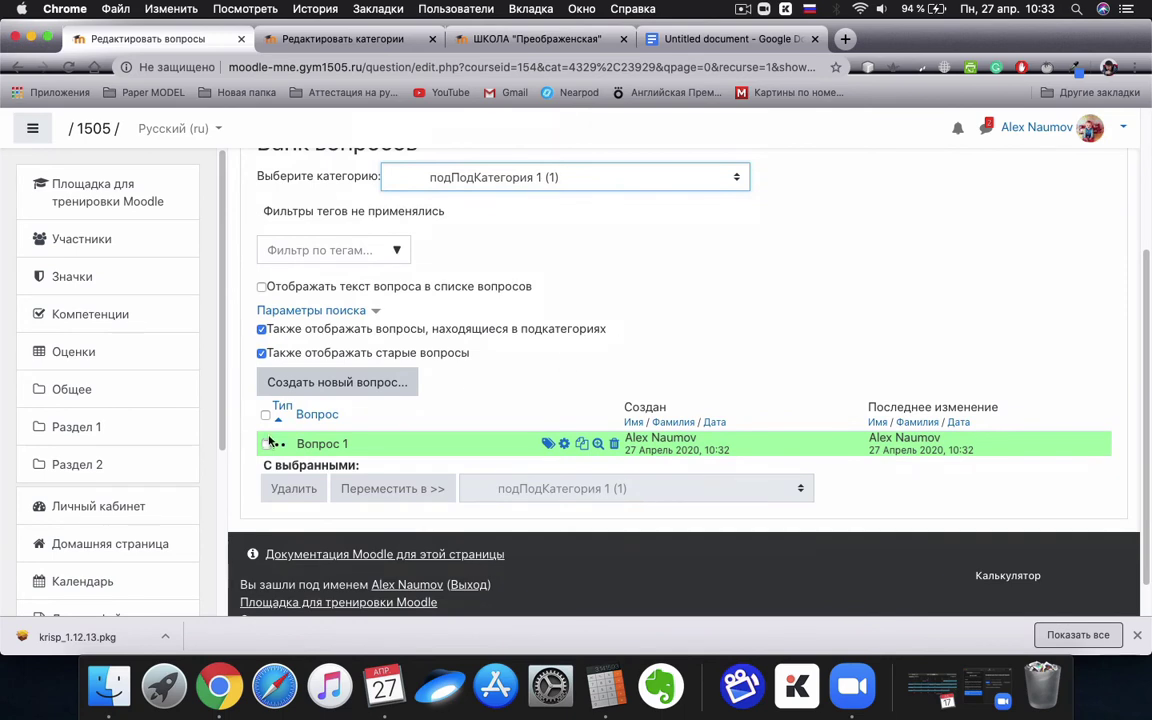
pyautogui.click(266, 444)
pyautogui.scroll(-2, 521, 386)
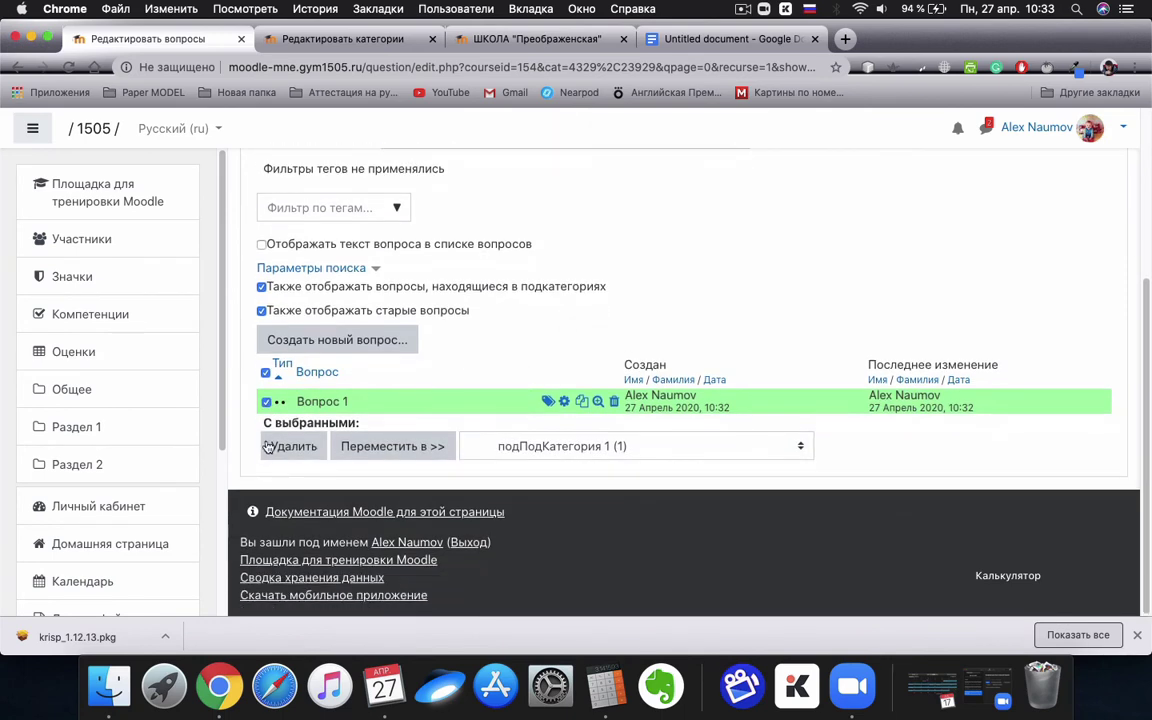
pyautogui.click(500, 450)
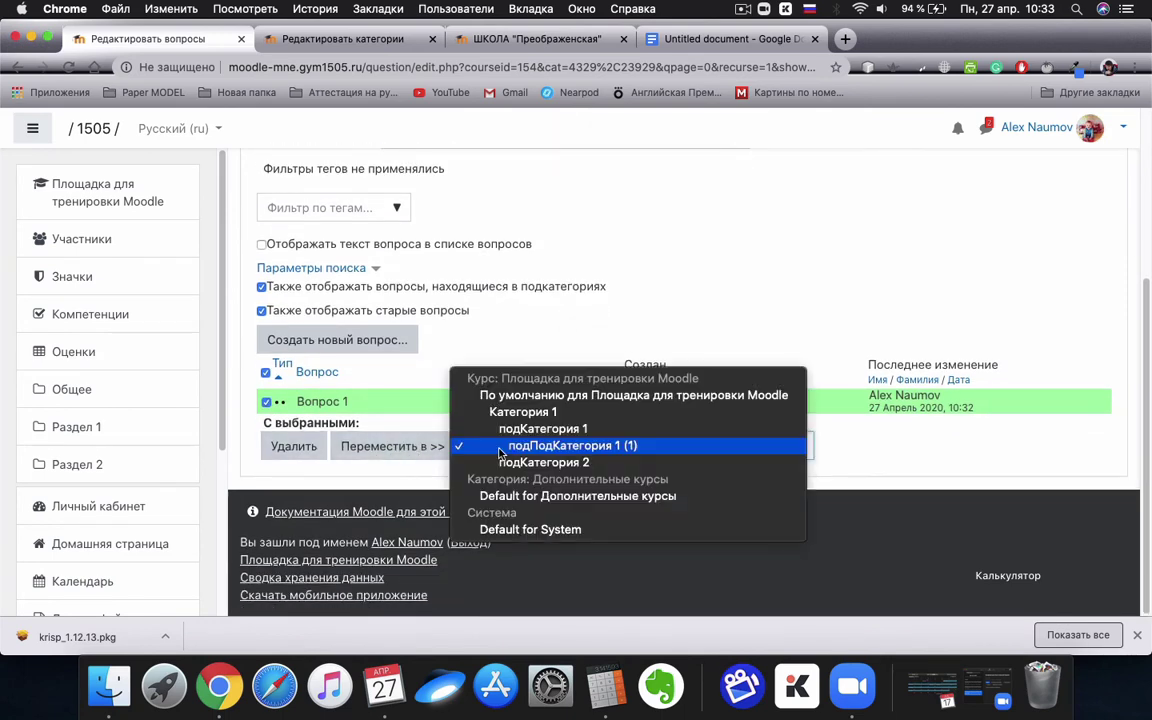
pyautogui.click(544, 462)
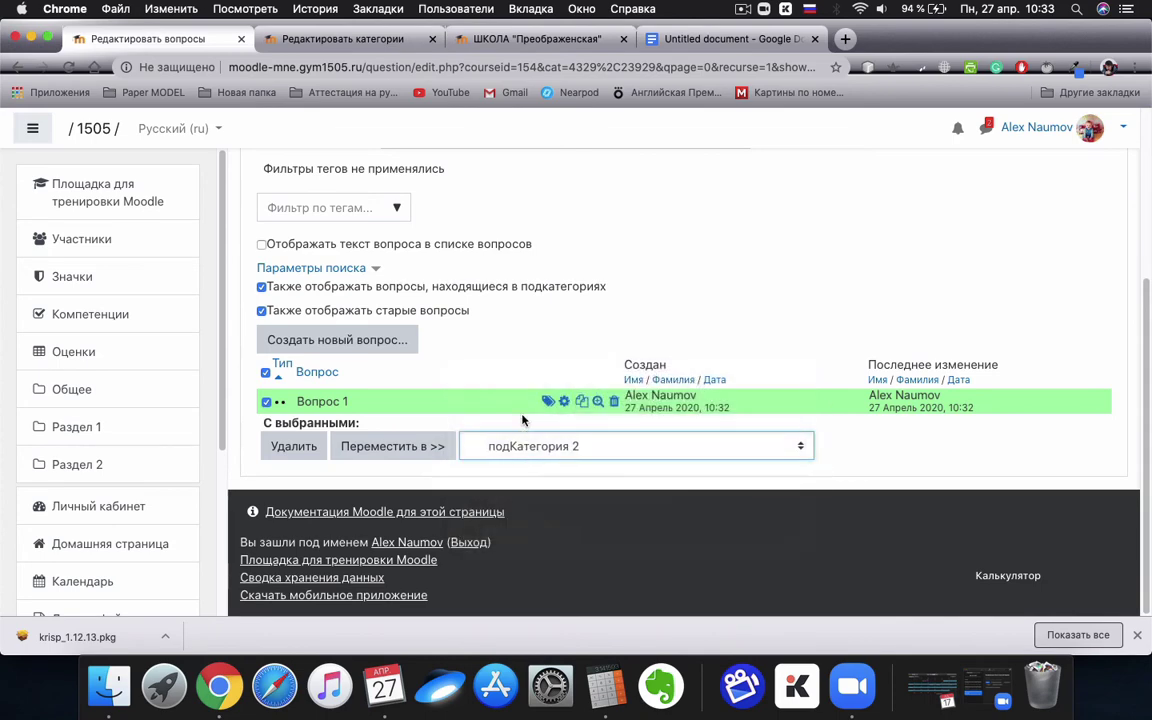
pyautogui.click(442, 445)
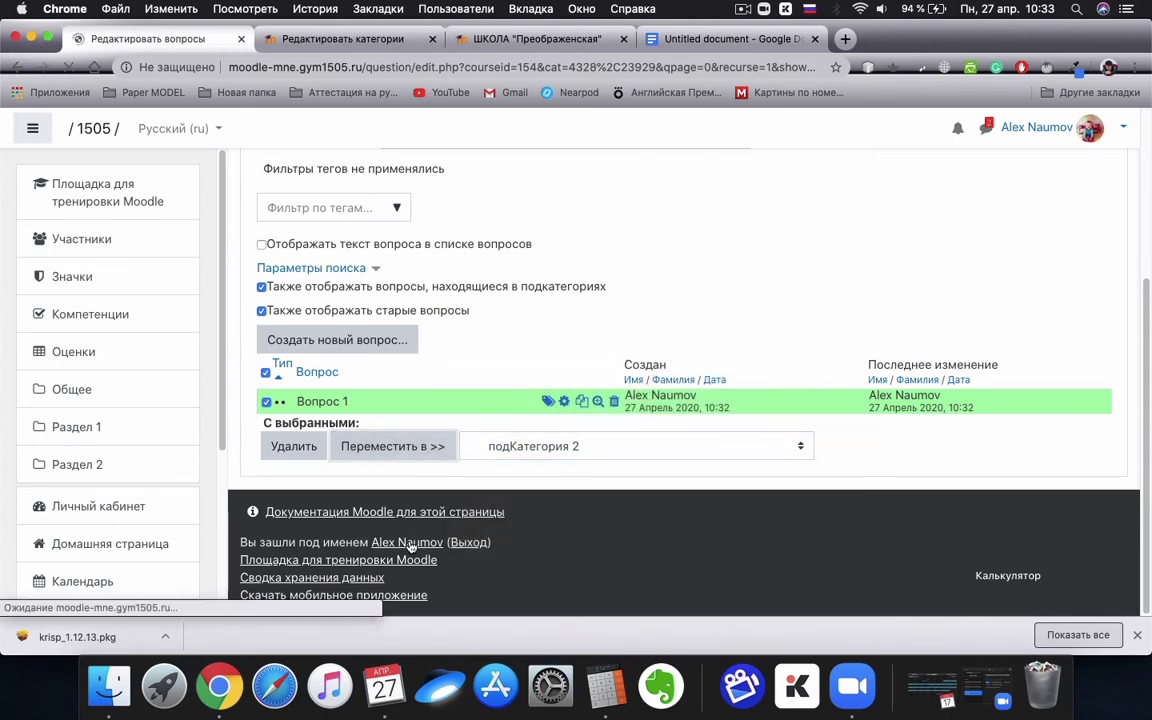
# Step: Check the category list of the question bank for the location of the moved question
pyautogui.click(450, 386)
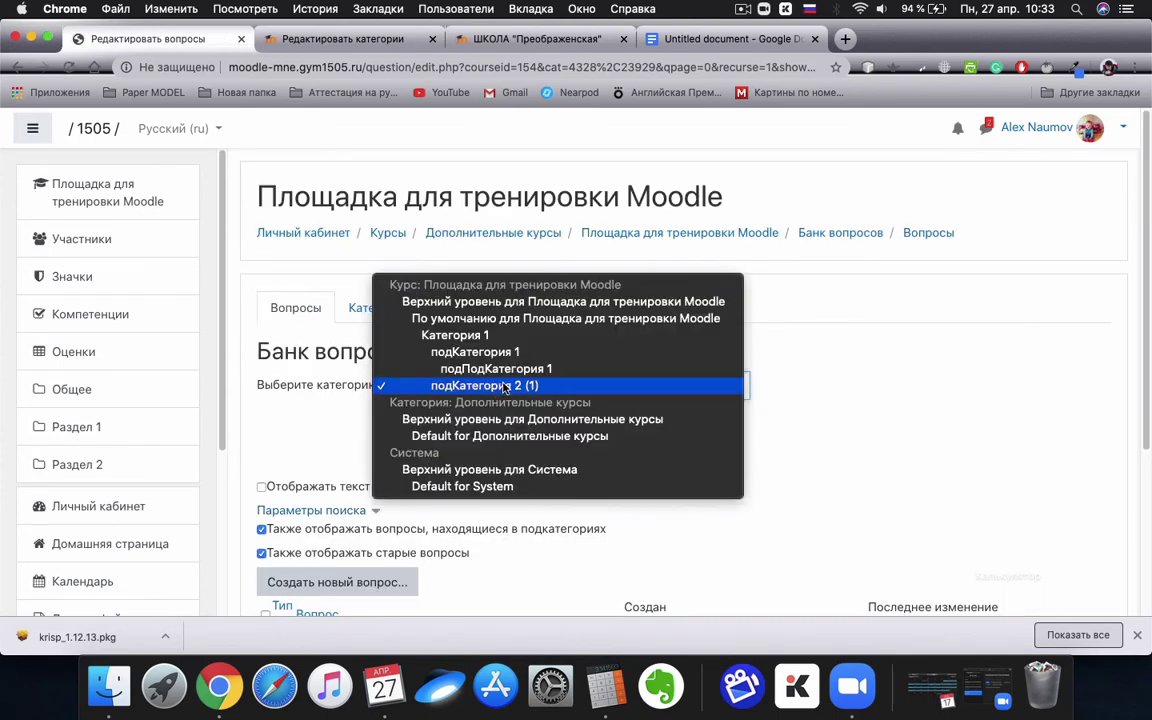
pyautogui.click(812, 404)
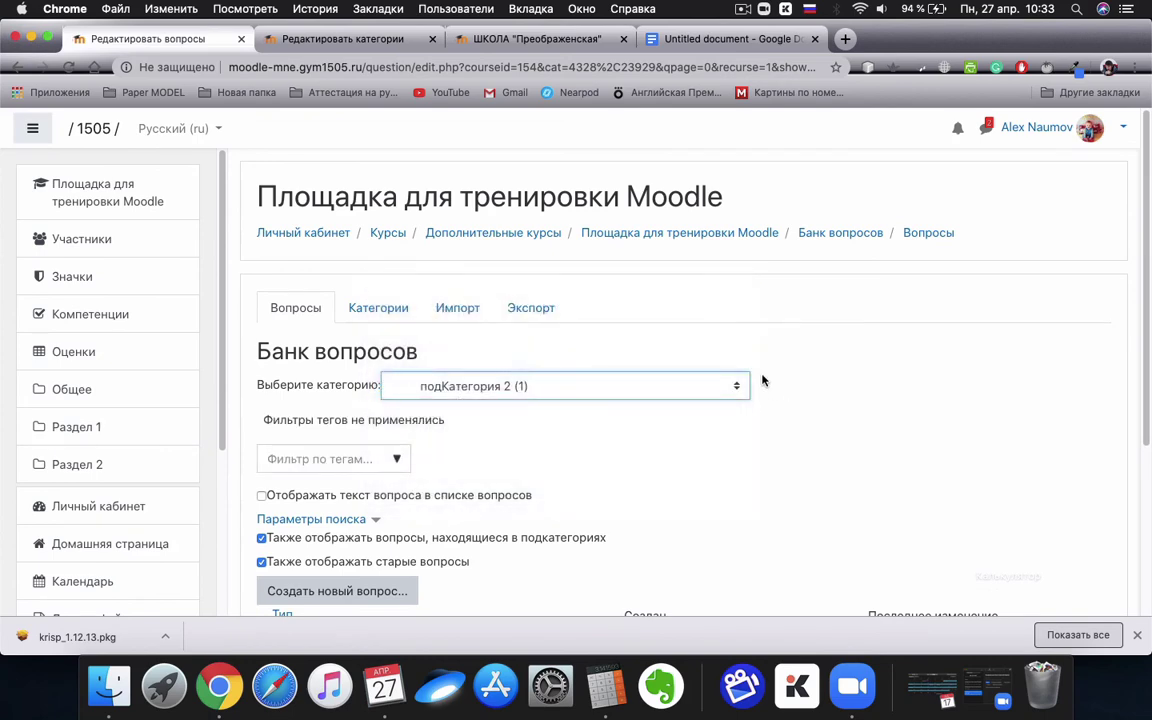
pyautogui.scroll(-2, 457, 340)
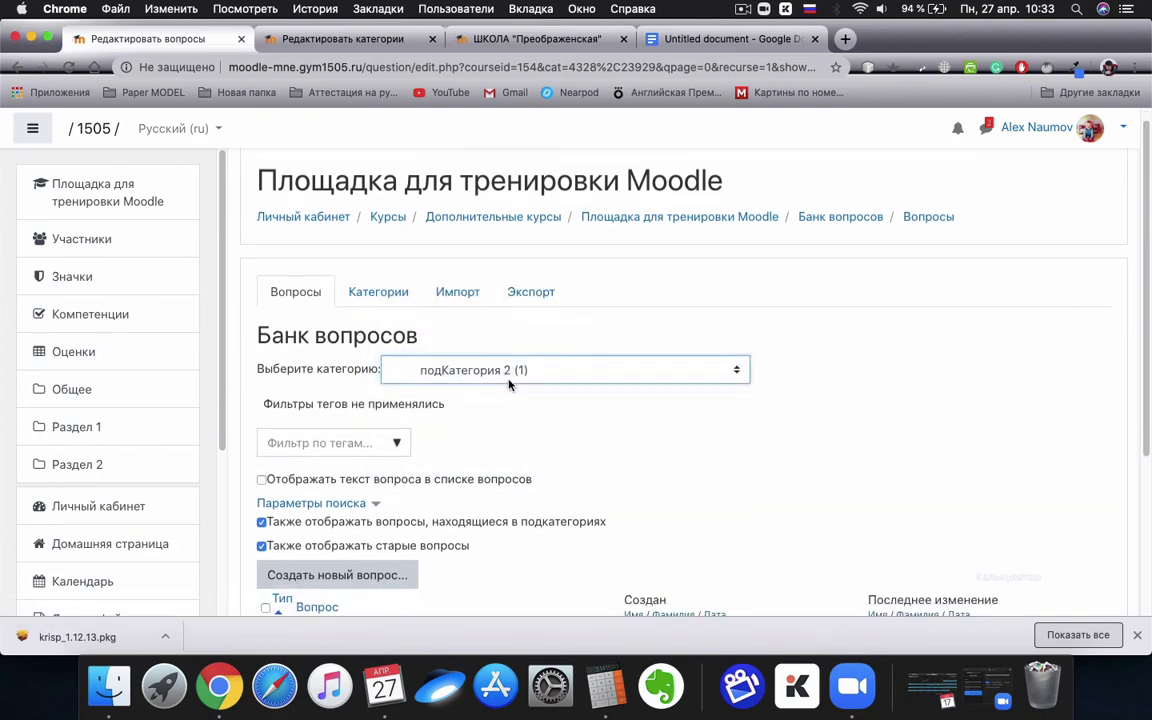
pyautogui.scroll(1, 422, 354)
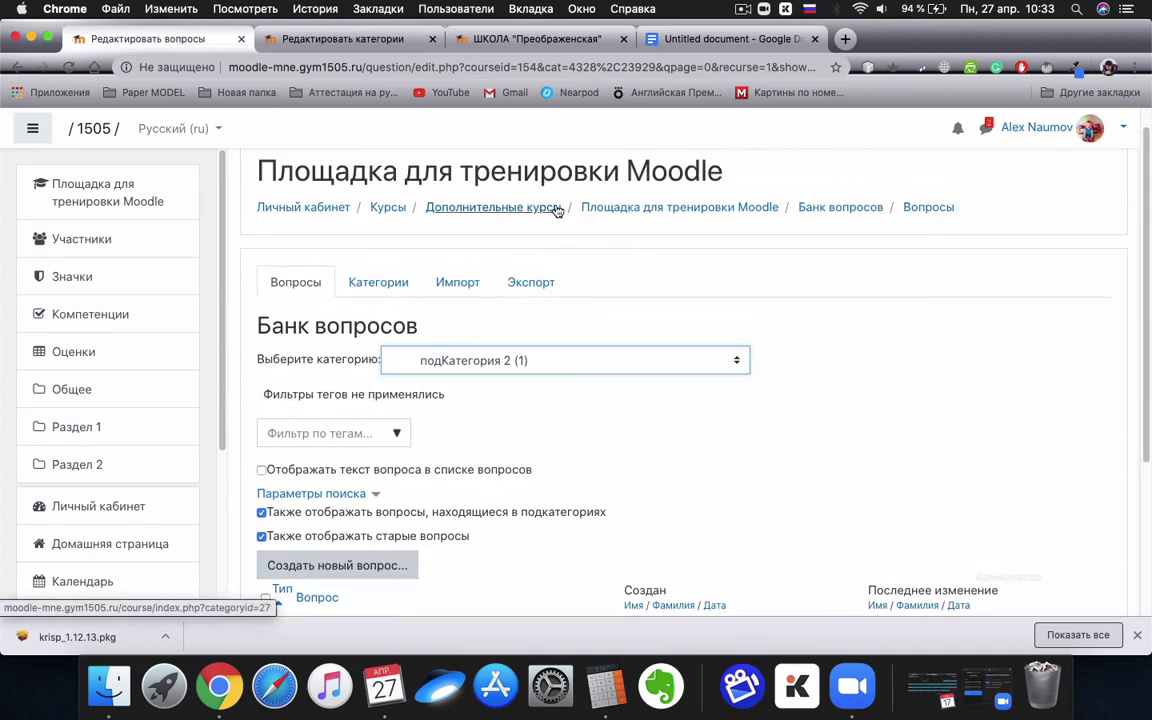
# Step: Return to the training course page and start adding a Тест activity to "Раздел 1"
pyautogui.click(590, 210)
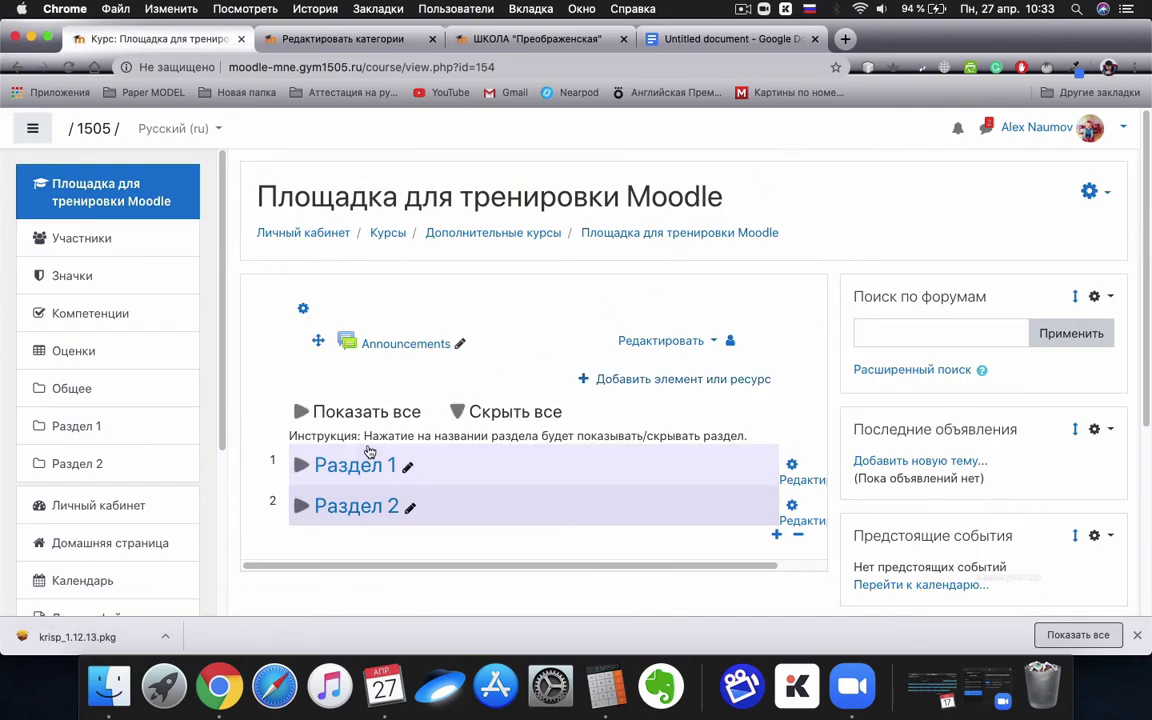
pyautogui.scroll(-1, 556, 415)
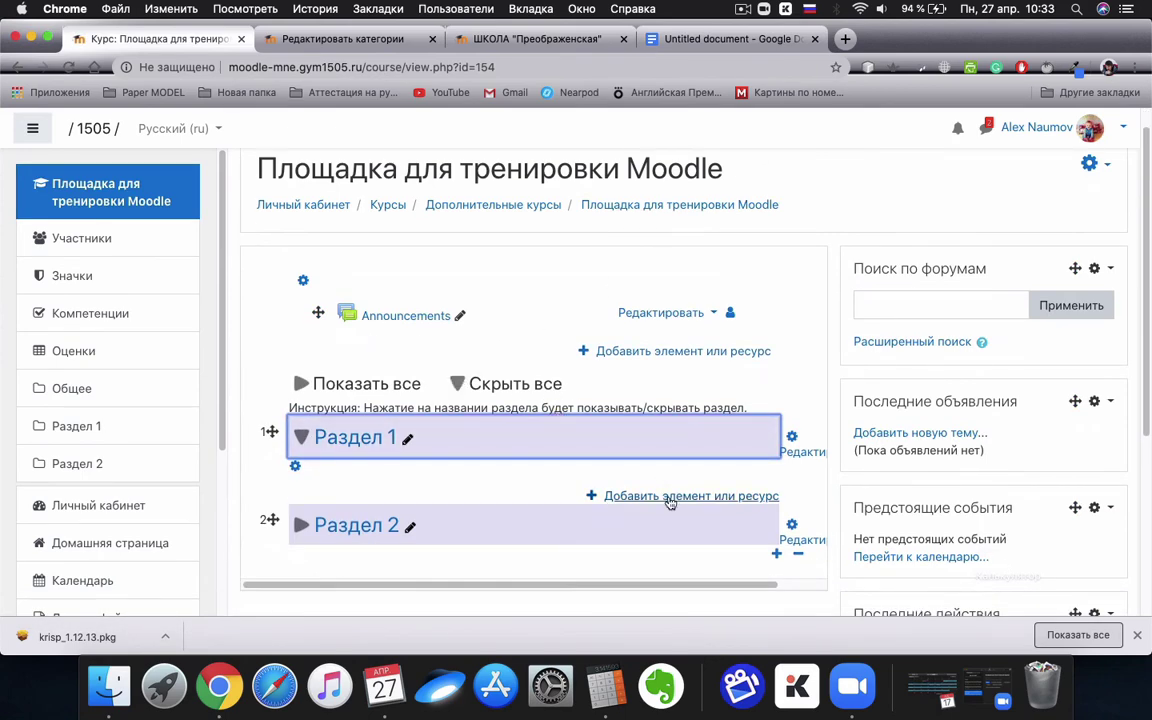
pyautogui.click(671, 496)
pyautogui.scroll(-5, 486, 493)
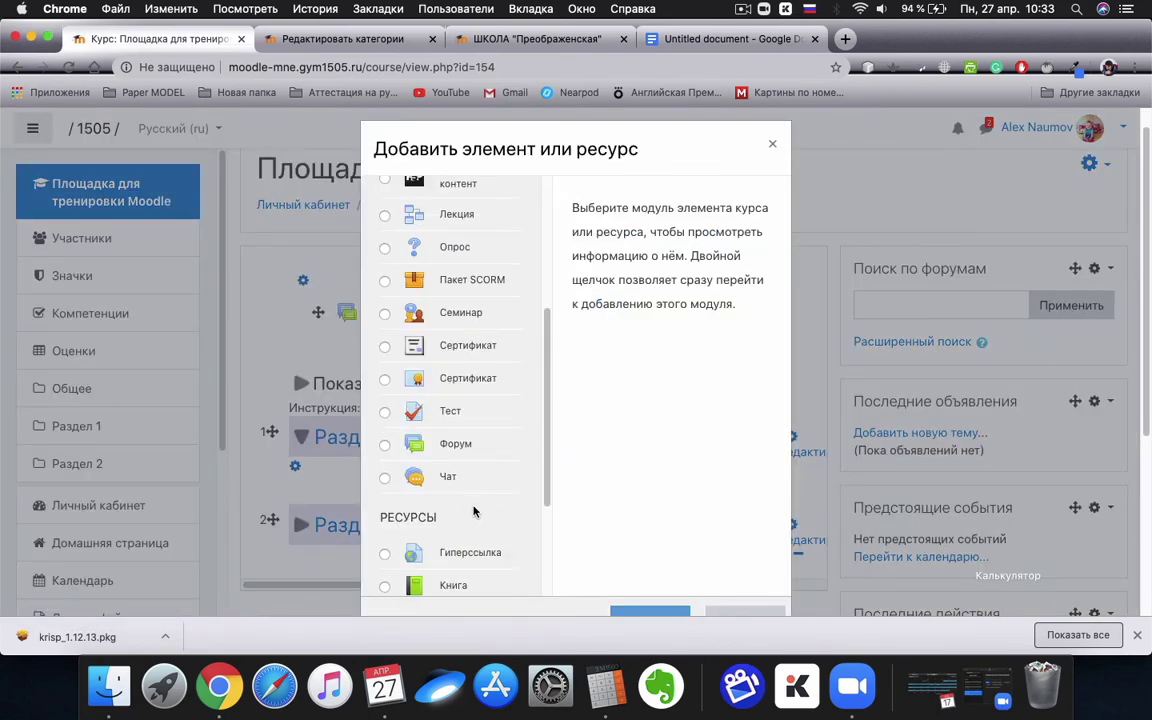
pyautogui.doubleClick(445, 415)
pyautogui.scroll(-3, 484, 422)
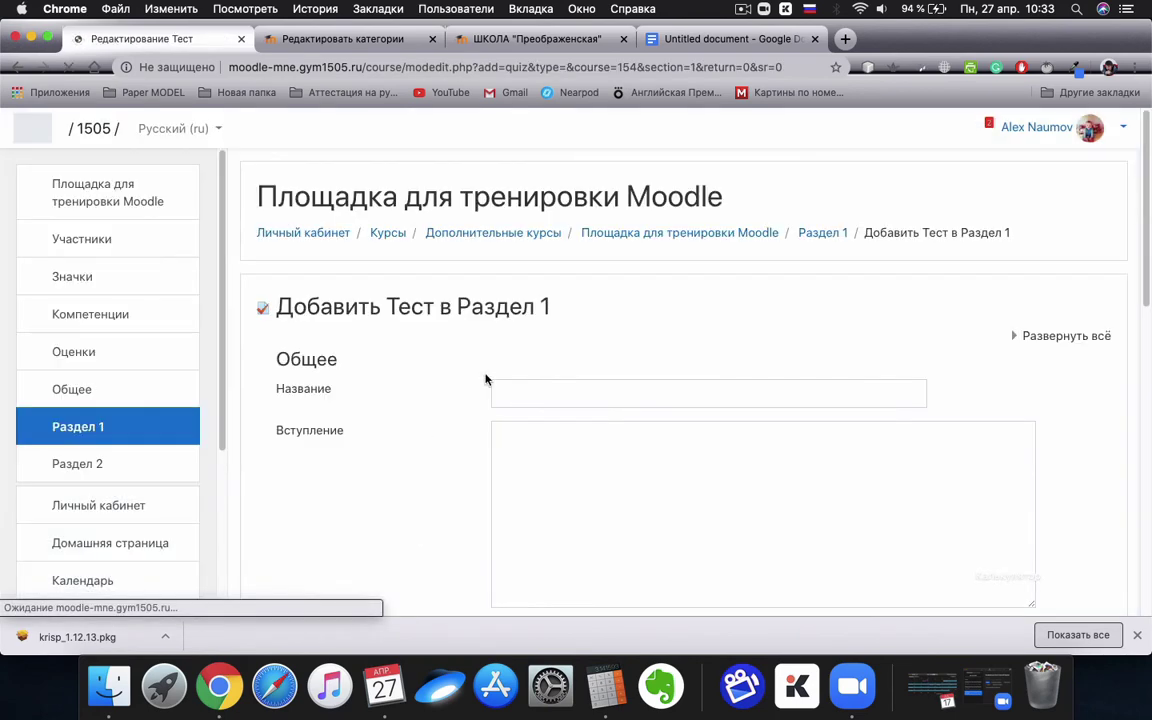
# Step: Name the new test "Типовой тест", then save and display it
pyautogui.click(522, 391)
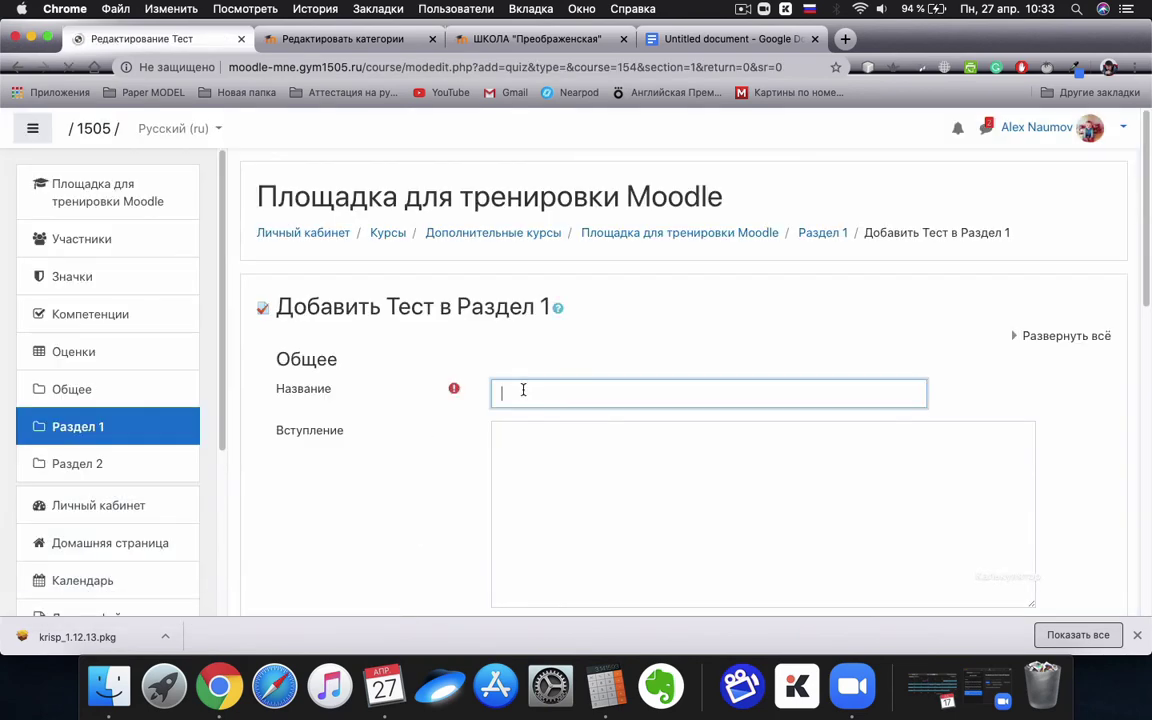
pyautogui.write('123')
pyautogui.scroll(-2, 557, 371)
pyautogui.scroll(1, 441, 299)
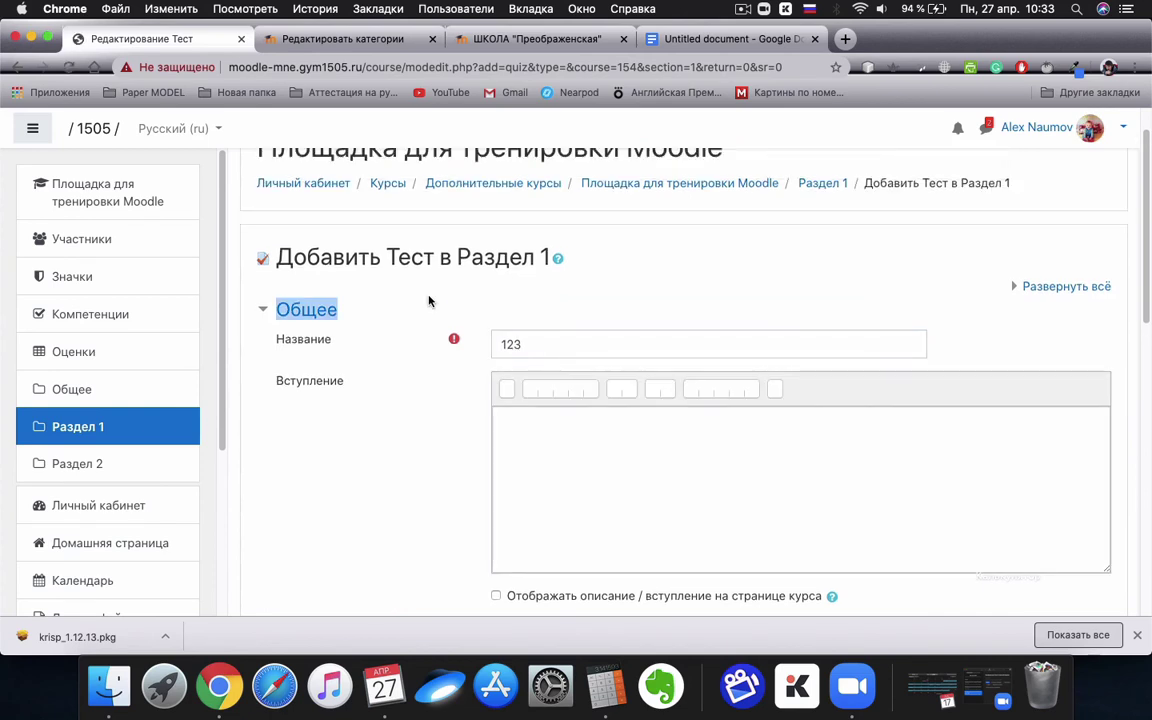
pyautogui.moveTo(543, 340); pyautogui.dragTo(497, 340)
pyautogui.write('типовой тест')
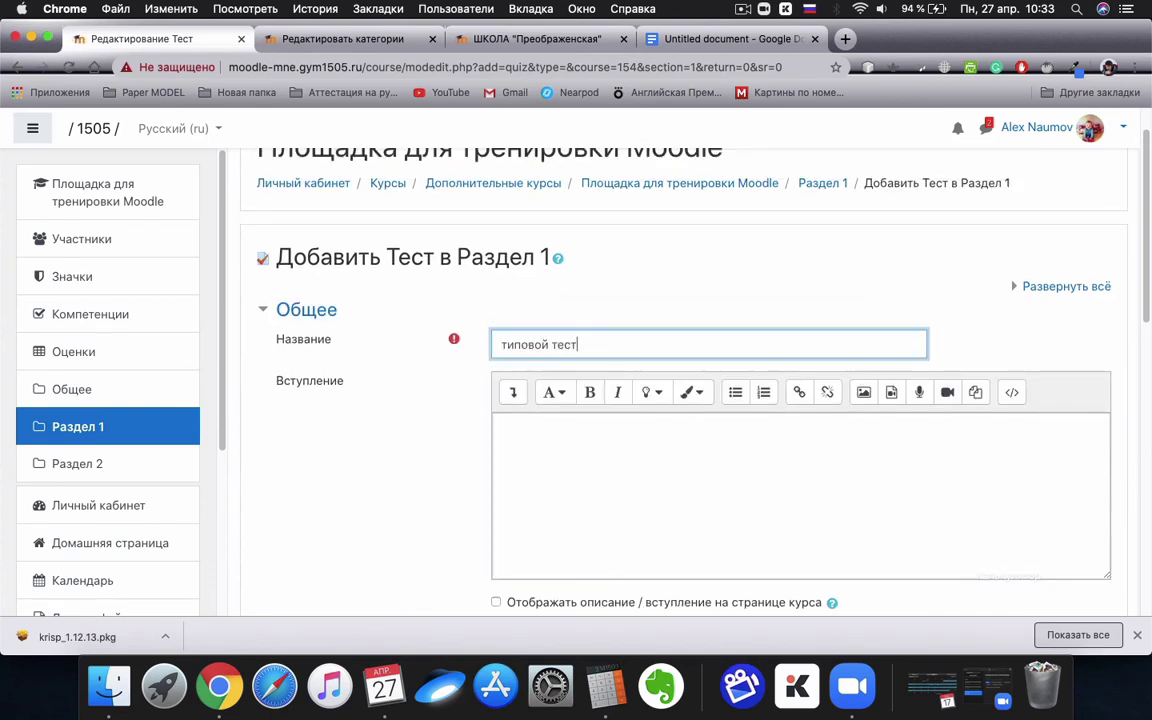
pyautogui.press('Delete')
pyautogui.write('Т')
pyautogui.scroll(-20, 650, 420)
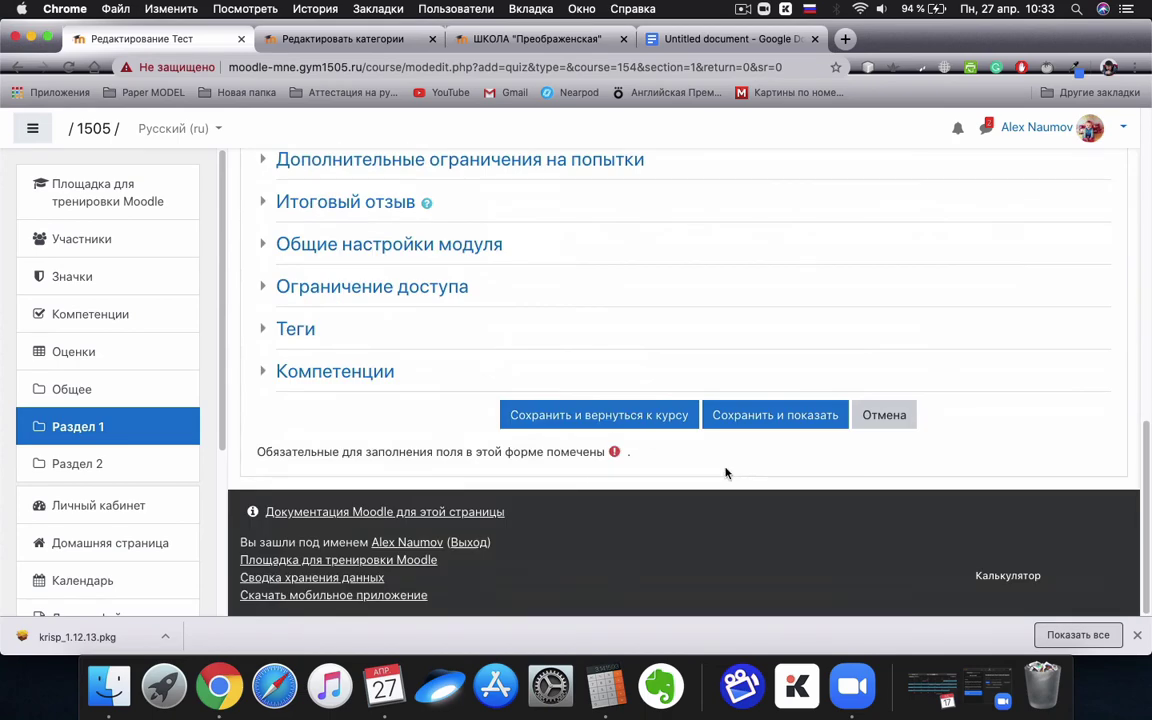
pyautogui.click(748, 417)
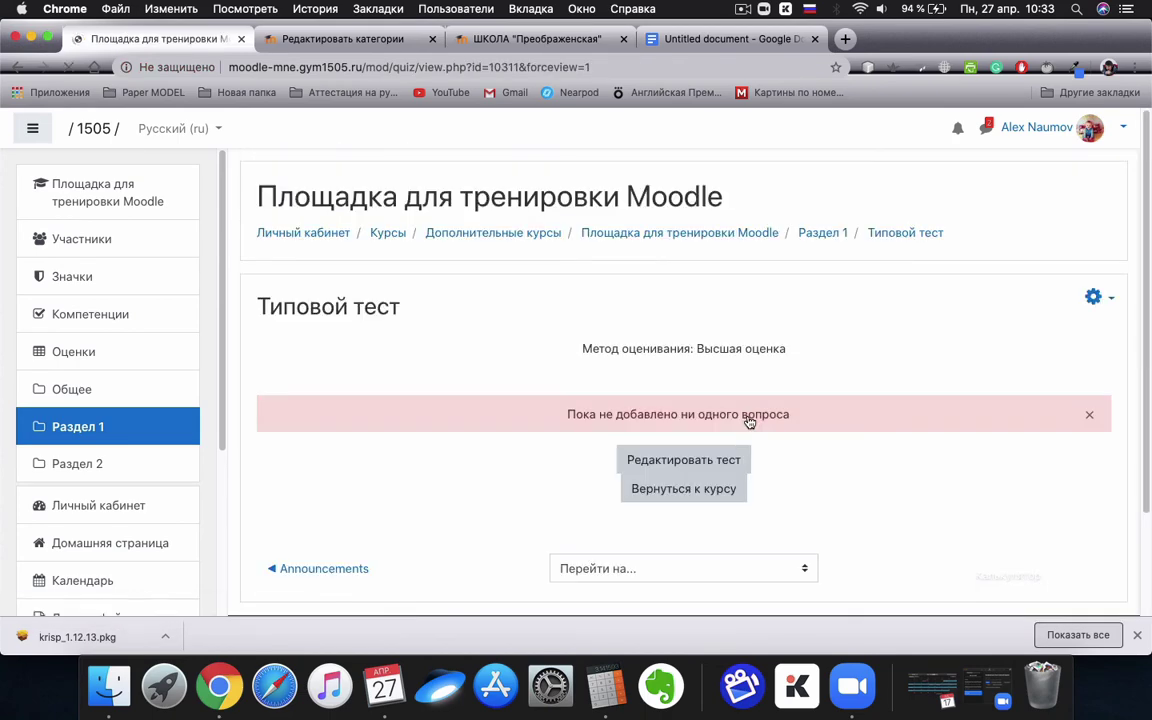
# Step: Open the test for editing and examine the categories offered for adding a random question, without adding one
pyautogui.click(640, 458)
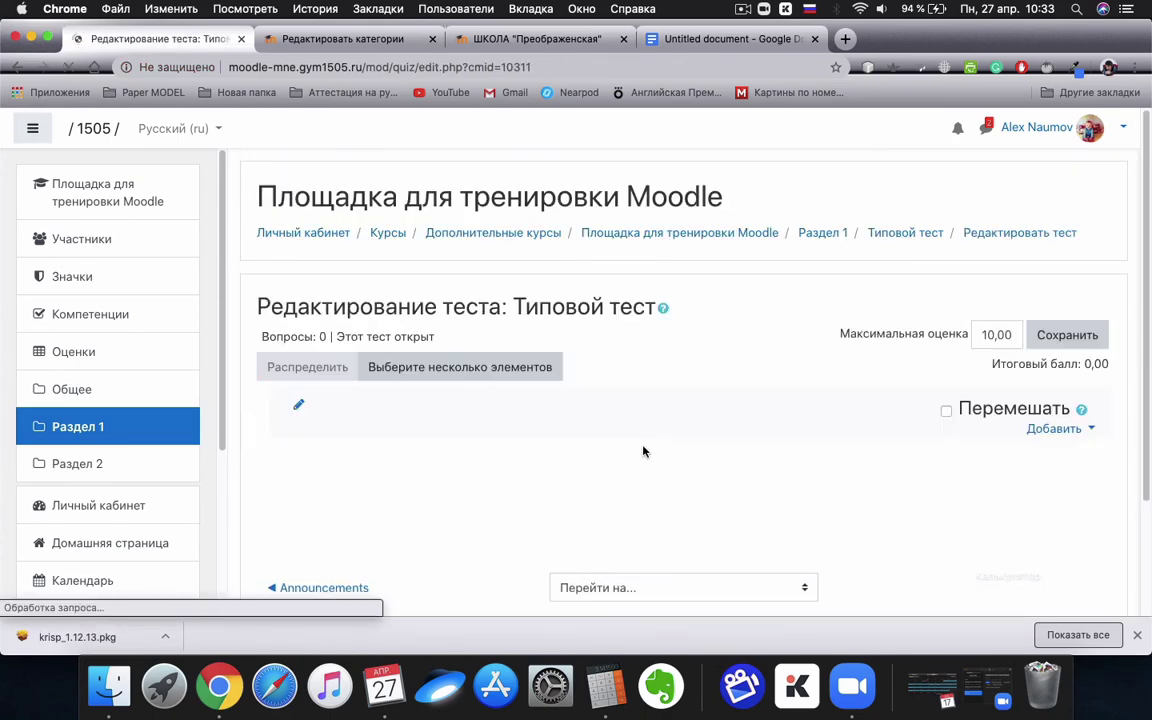
pyautogui.click(1043, 434)
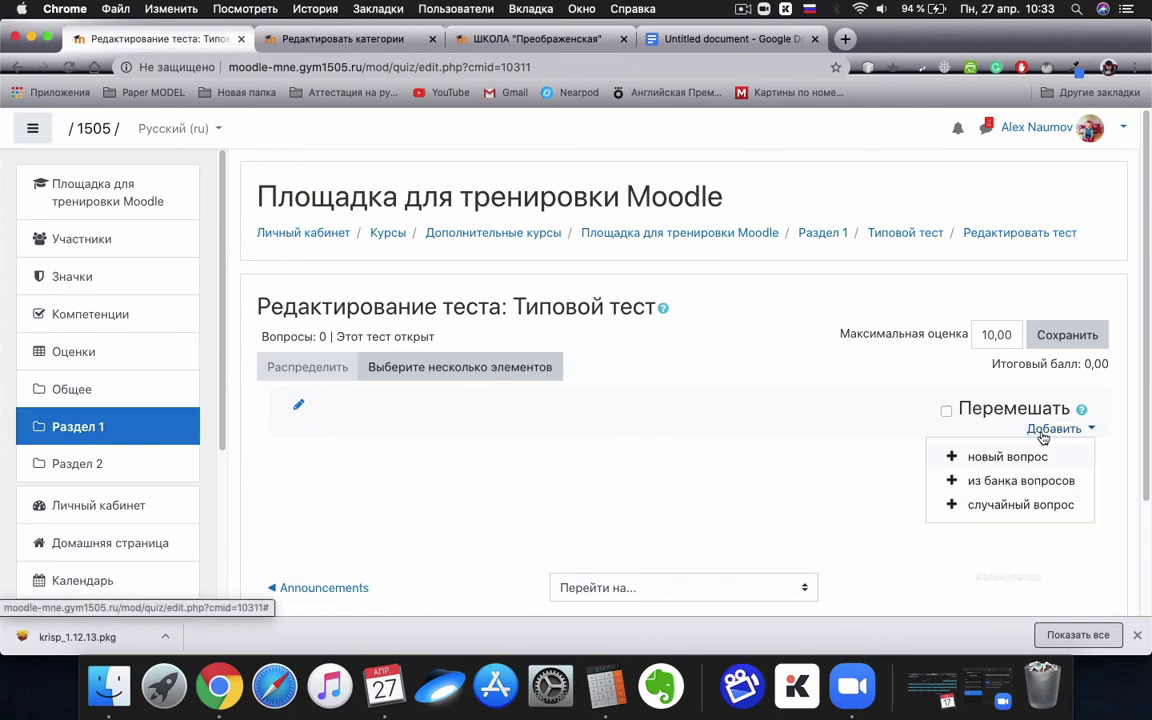
pyautogui.click(1027, 503)
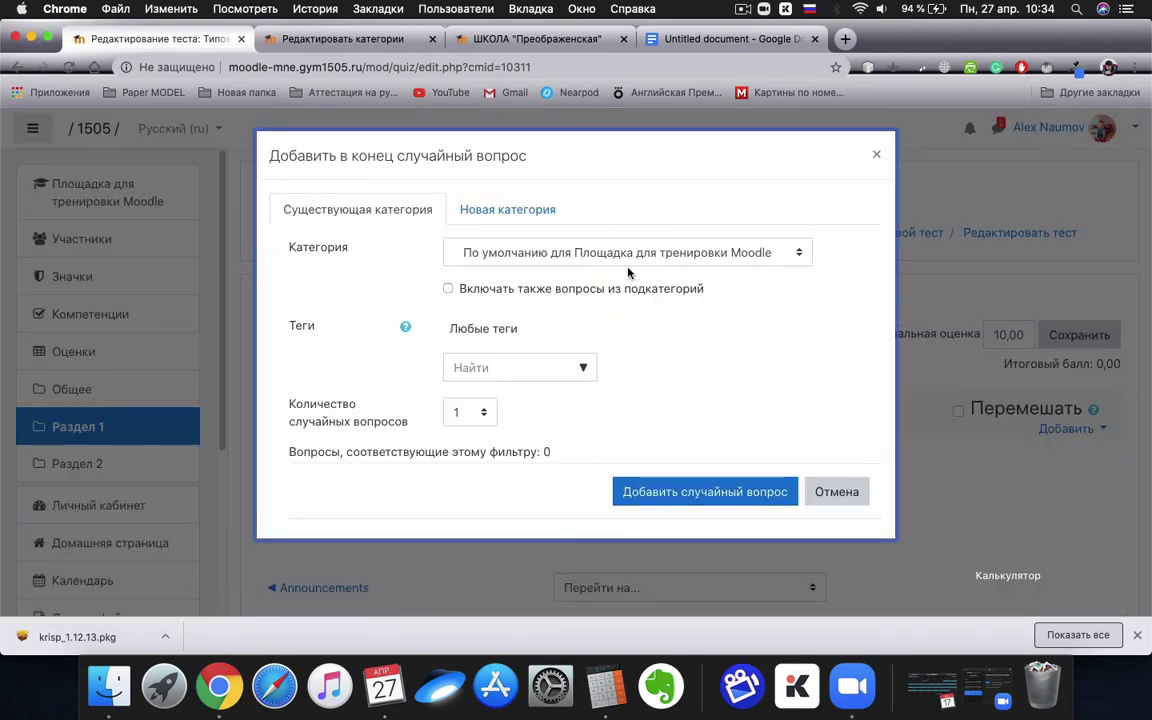
pyautogui.click(630, 255)
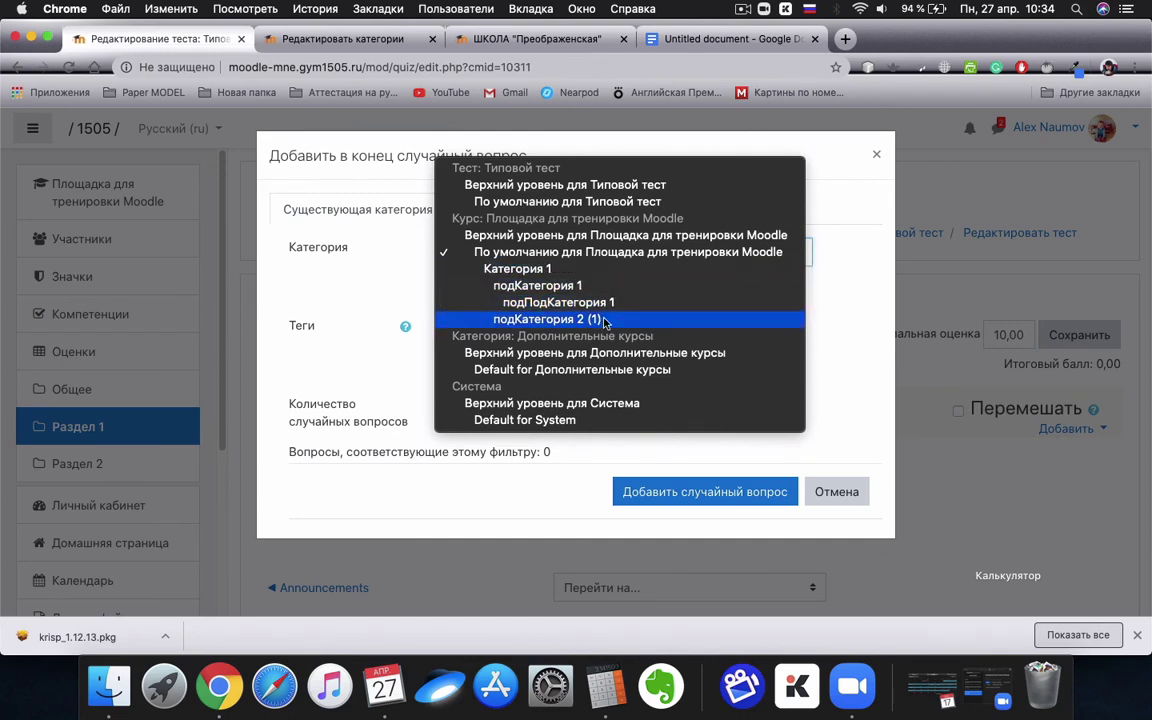
pyautogui.click(872, 156)
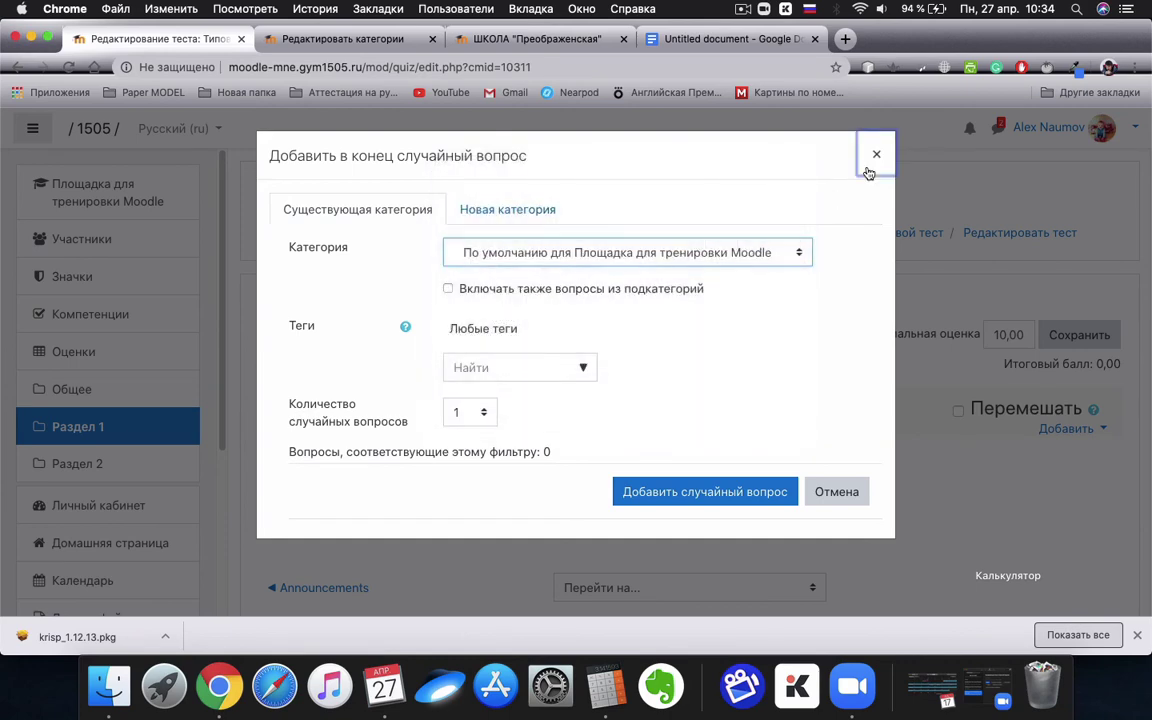
pyautogui.click(875, 155)
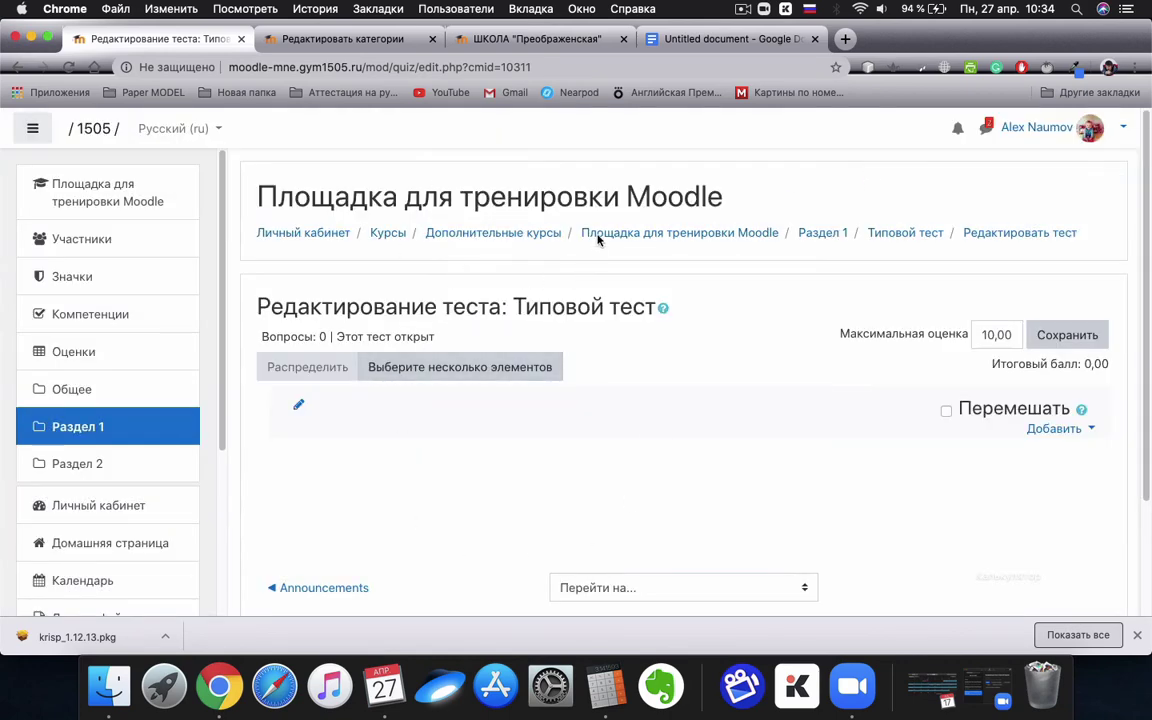
# Step: Examine the "Физика 10 класс" question categories in the physics course's question bank, especially the topic subcategories under "Тренажер"
pyautogui.click(396, 41)
pyautogui.scroll(15, 461, 354)
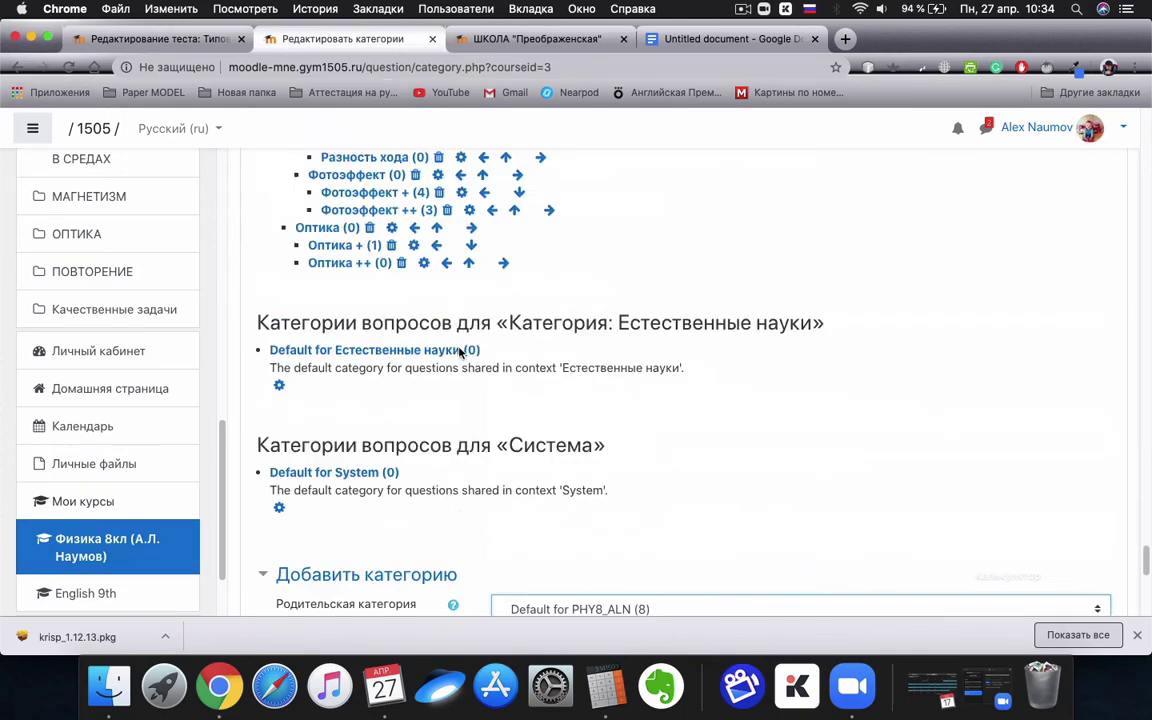
pyautogui.scroll(10, 461, 354)
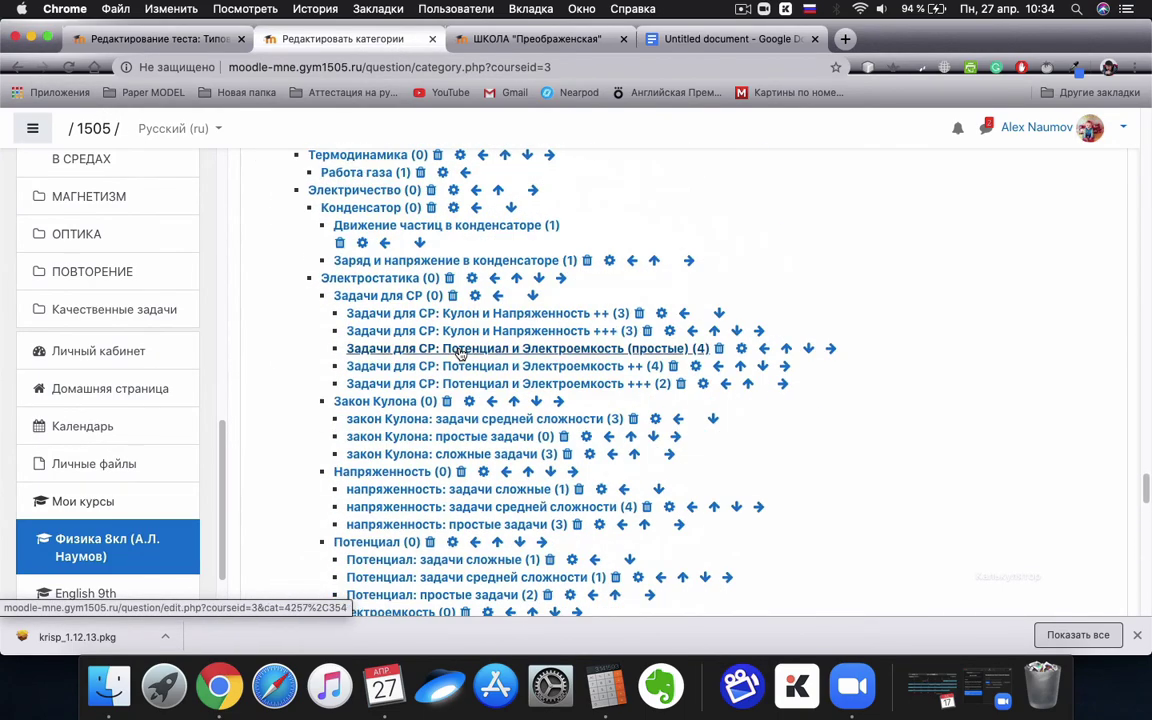
pyautogui.scroll(5, 461, 354)
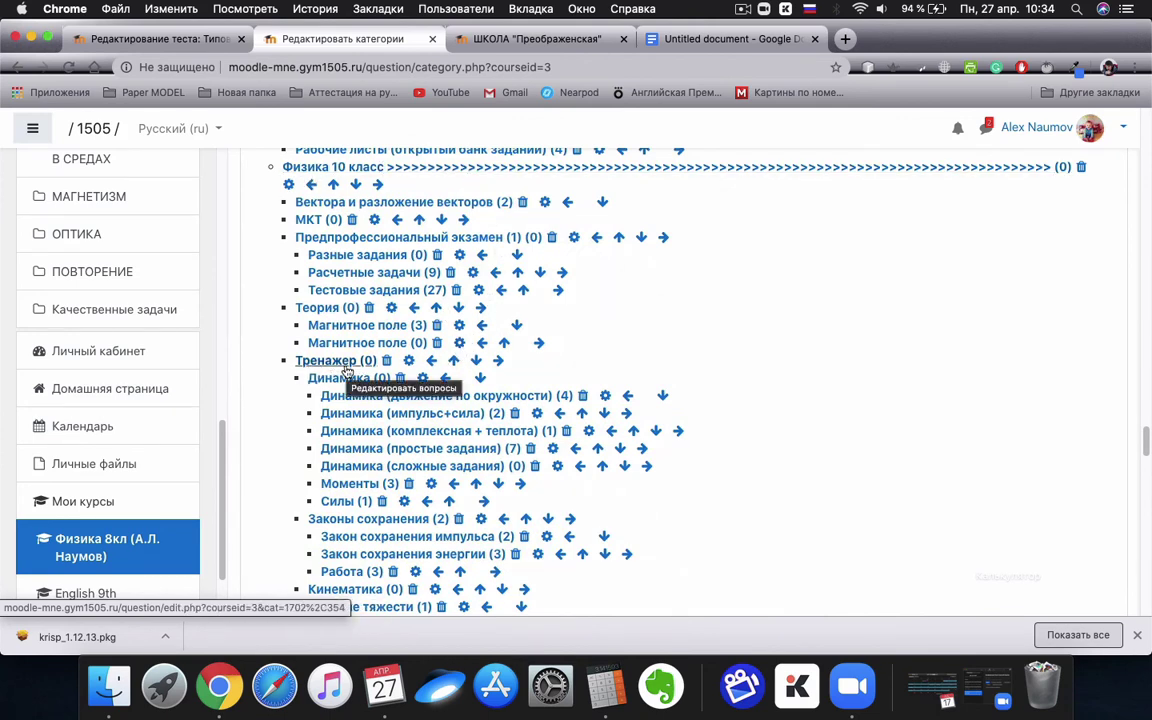
pyautogui.scroll(-1, 346, 371)
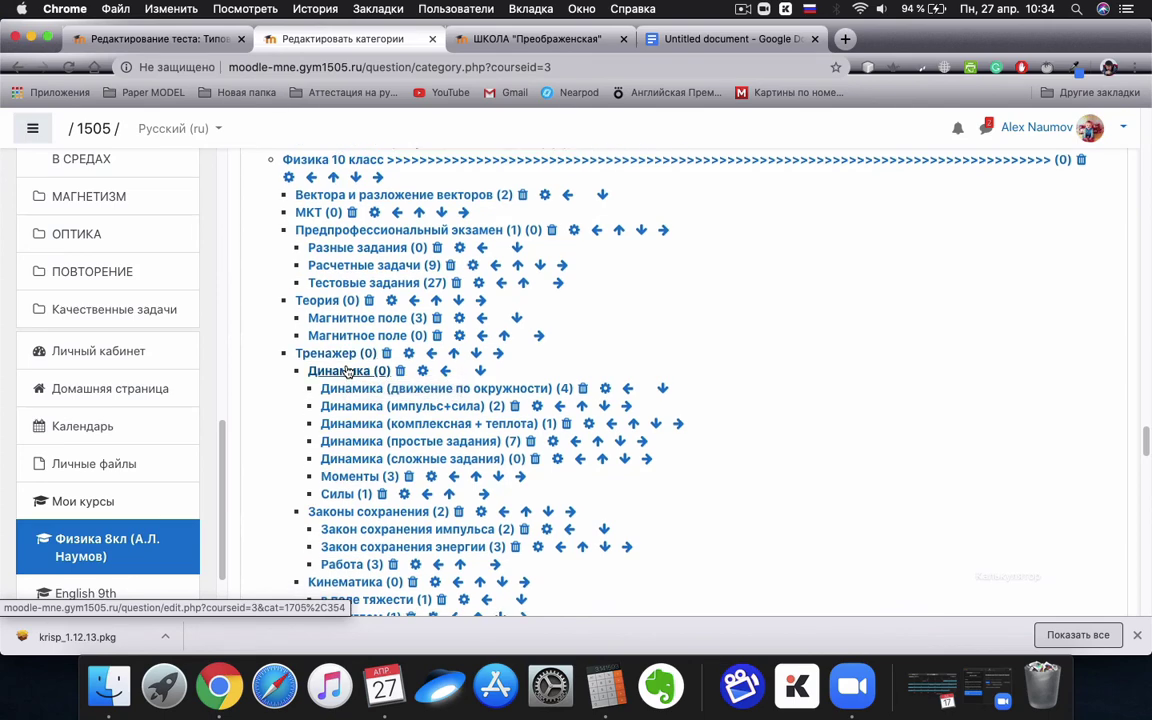
pyautogui.scroll(-2, 346, 371)
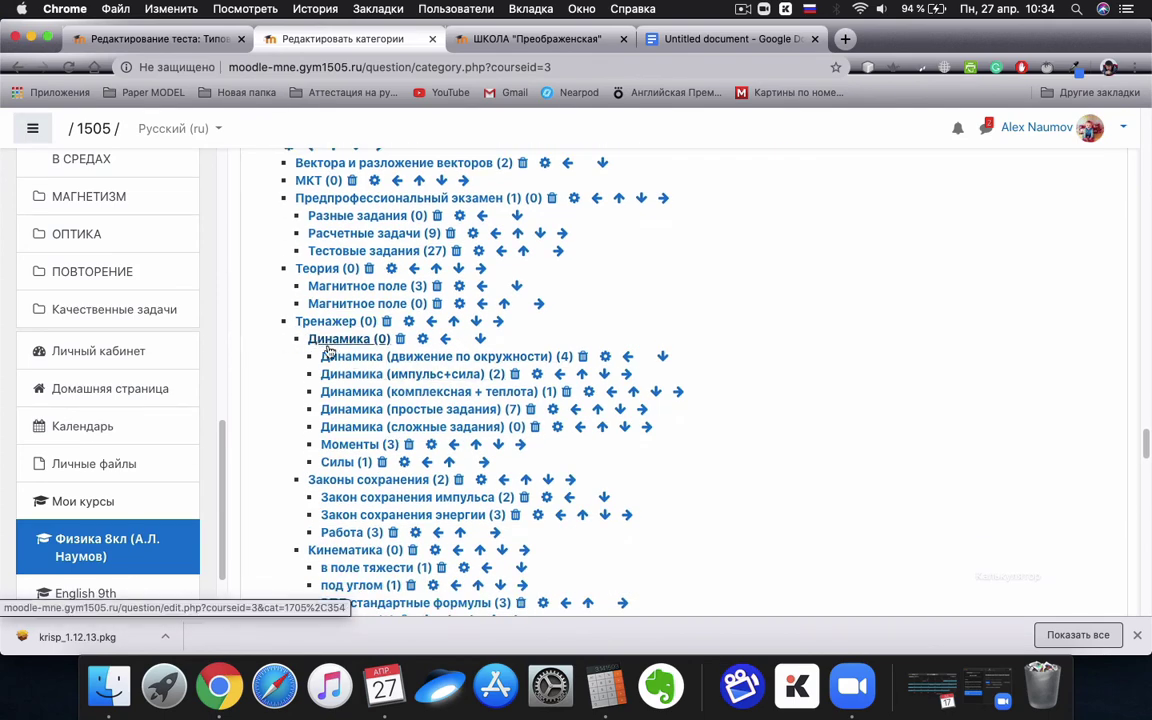
pyautogui.scroll(-1, 330, 349)
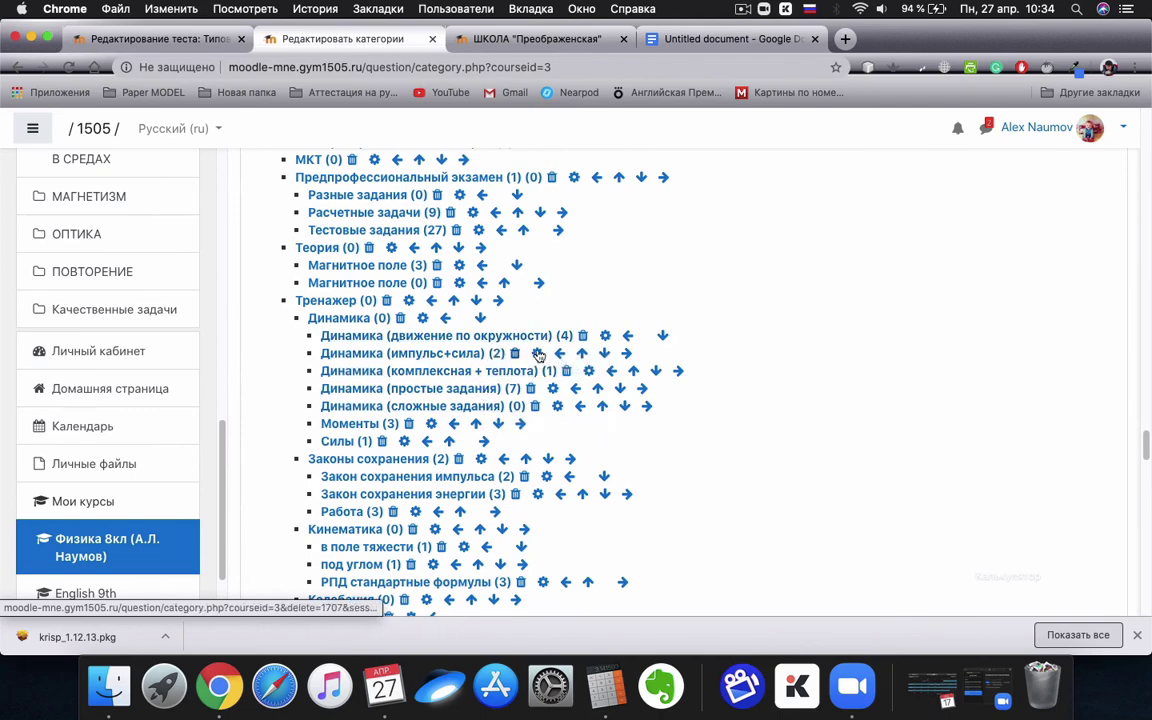
pyautogui.scroll(-5, 545, 380)
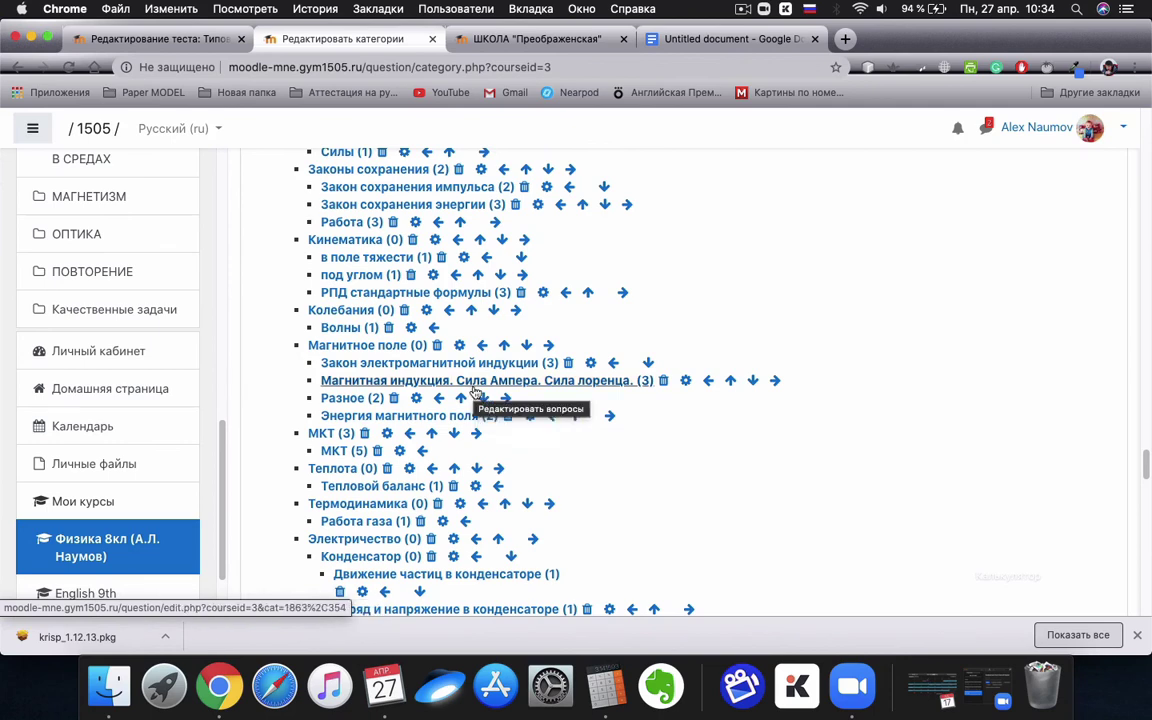
# Step: Switch to the Google Docs outline and review its hierarchy from "Физика 7 класс" to the "Задачи +", "++" and "+++" levels
pyautogui.click(638, 40)
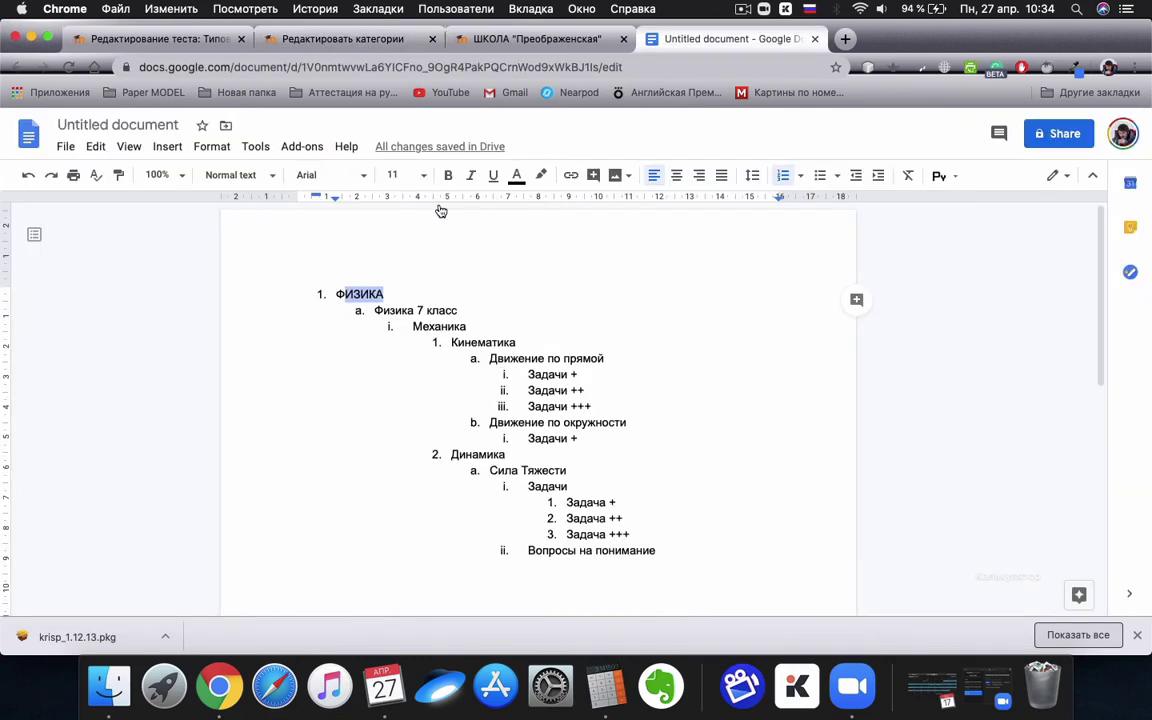
pyautogui.doubleClick(385, 310)
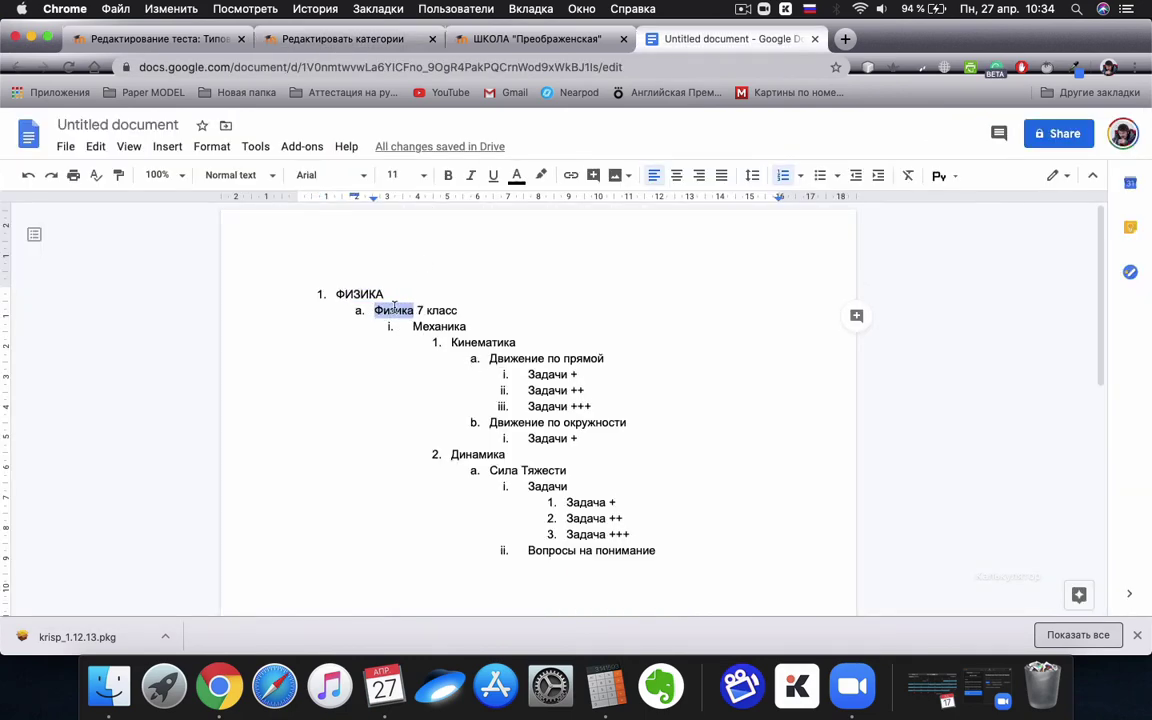
pyautogui.moveTo(520, 374); pyautogui.dragTo(605, 410)
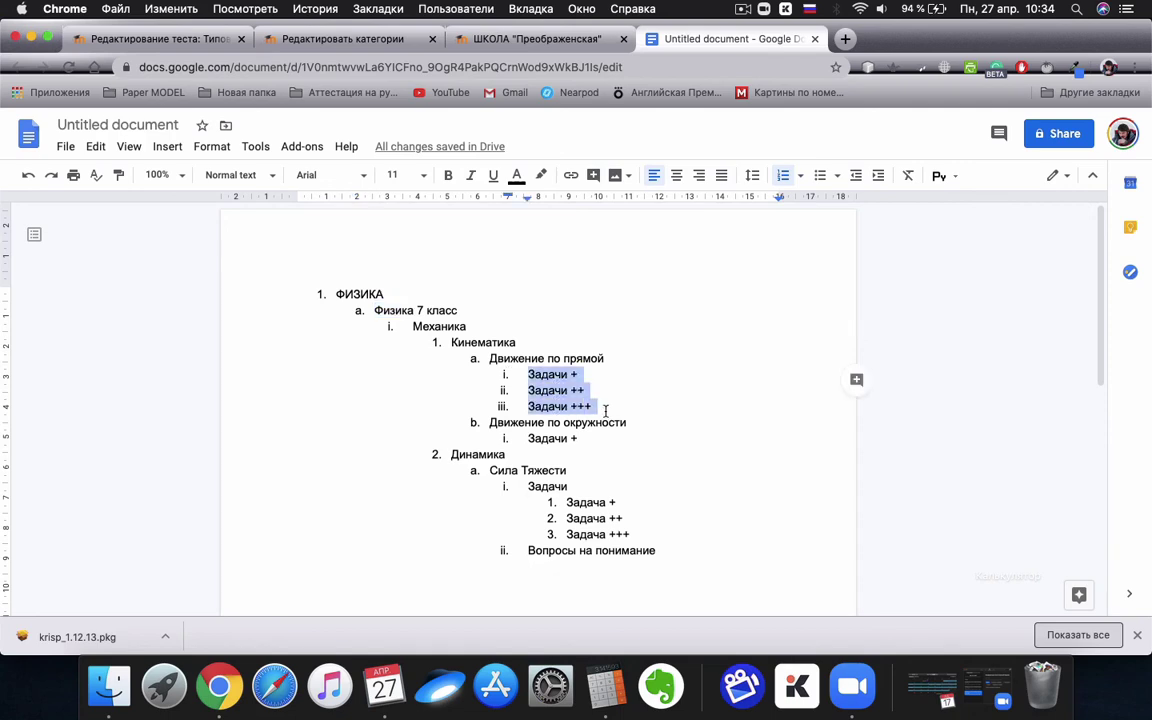
pyautogui.click(567, 406)
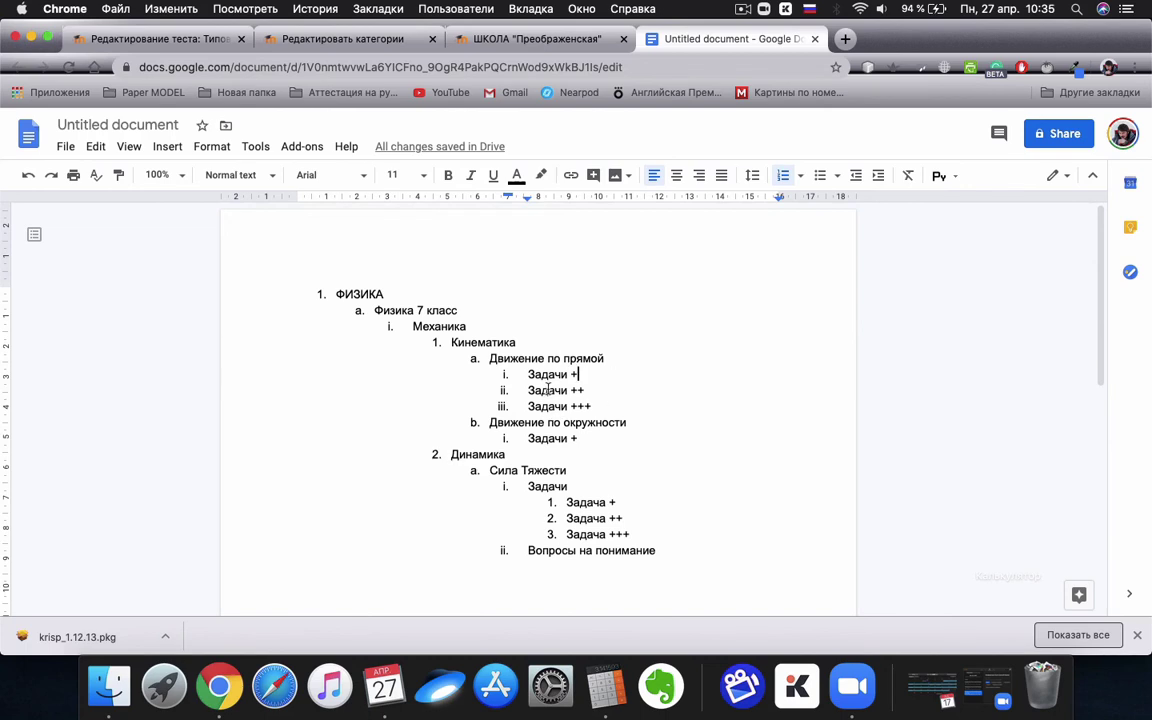
pyautogui.click(465, 309)
pyautogui.click(315, 40)
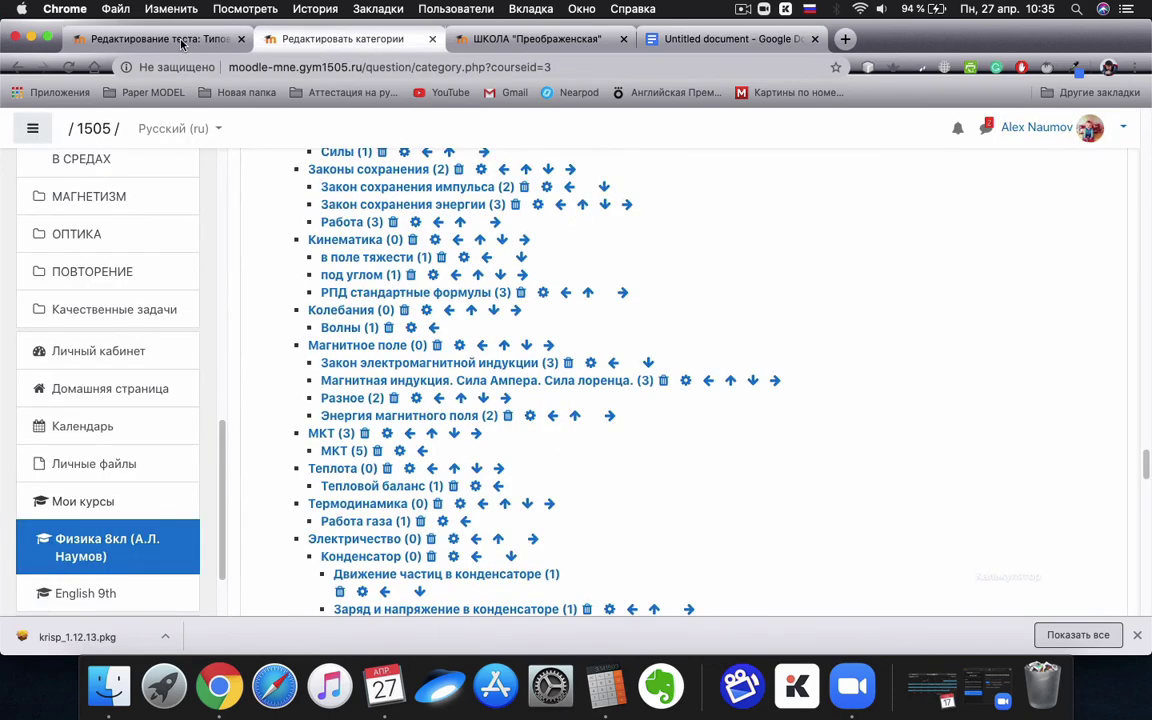
pyautogui.click(160, 39)
pyautogui.click(660, 40)
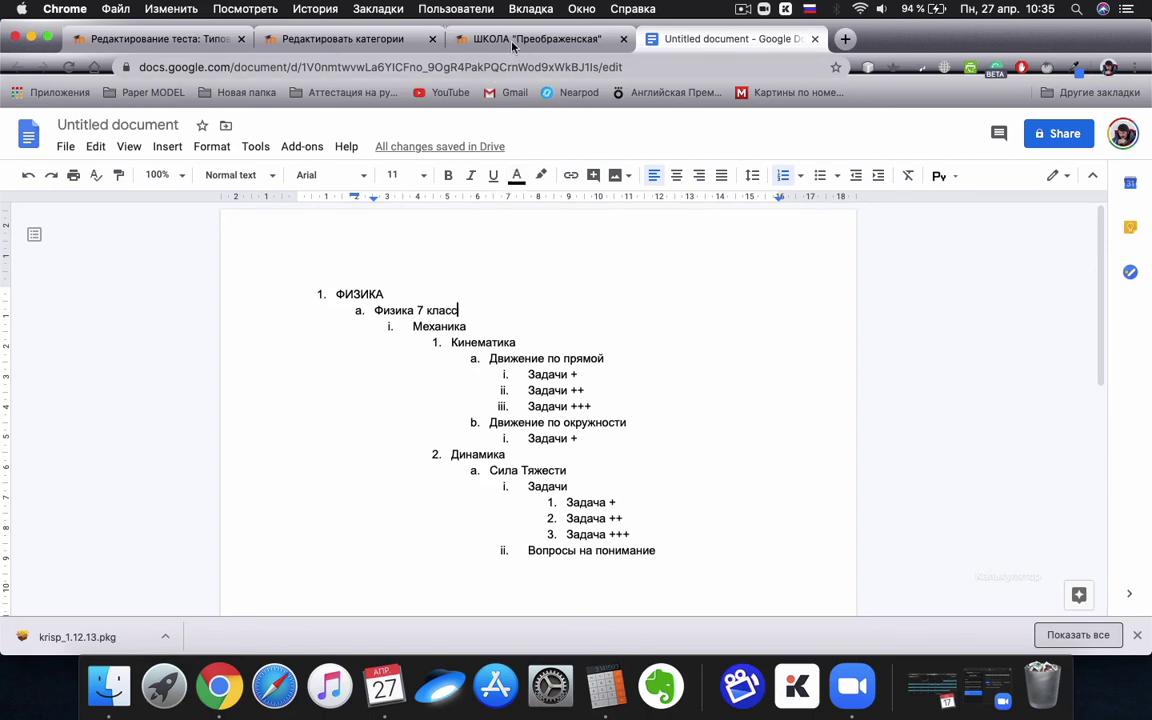
pyautogui.click(460, 38)
# Step: Return to the physics course's category list and examine the "Физика 7 класс" hierarchy under "Категория: Физика"
pyautogui.click(308, 37)
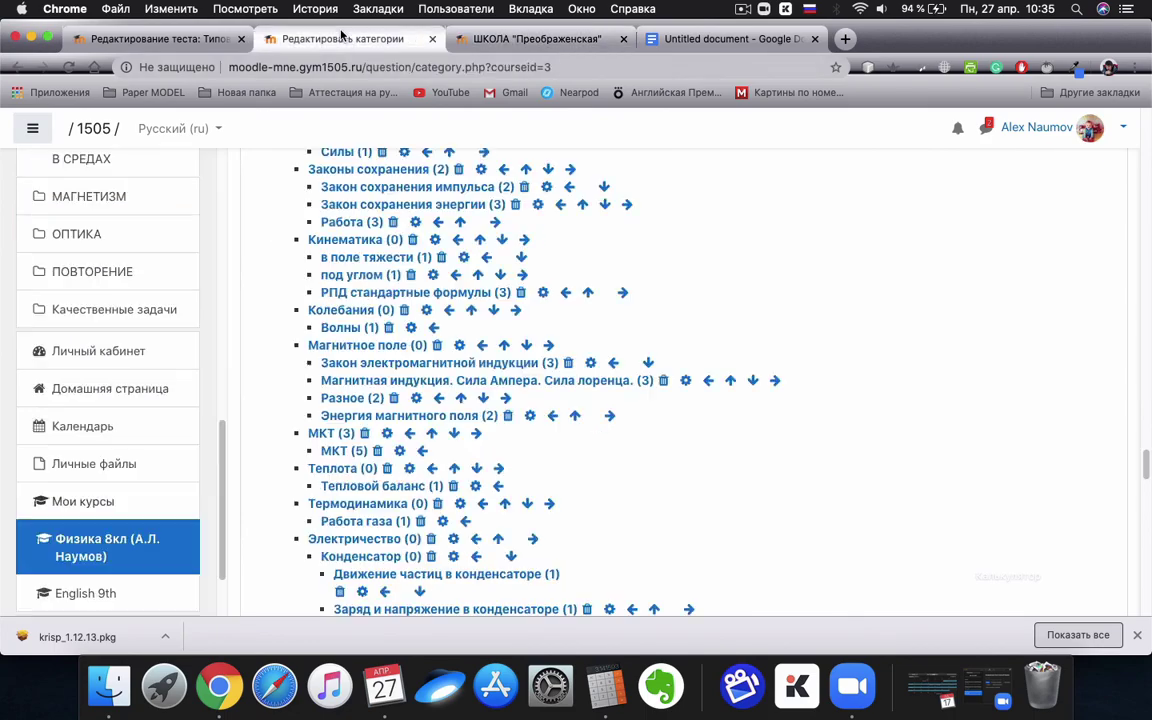
pyautogui.scroll(5, 367, 368)
pyautogui.scroll(5, 367, 368)
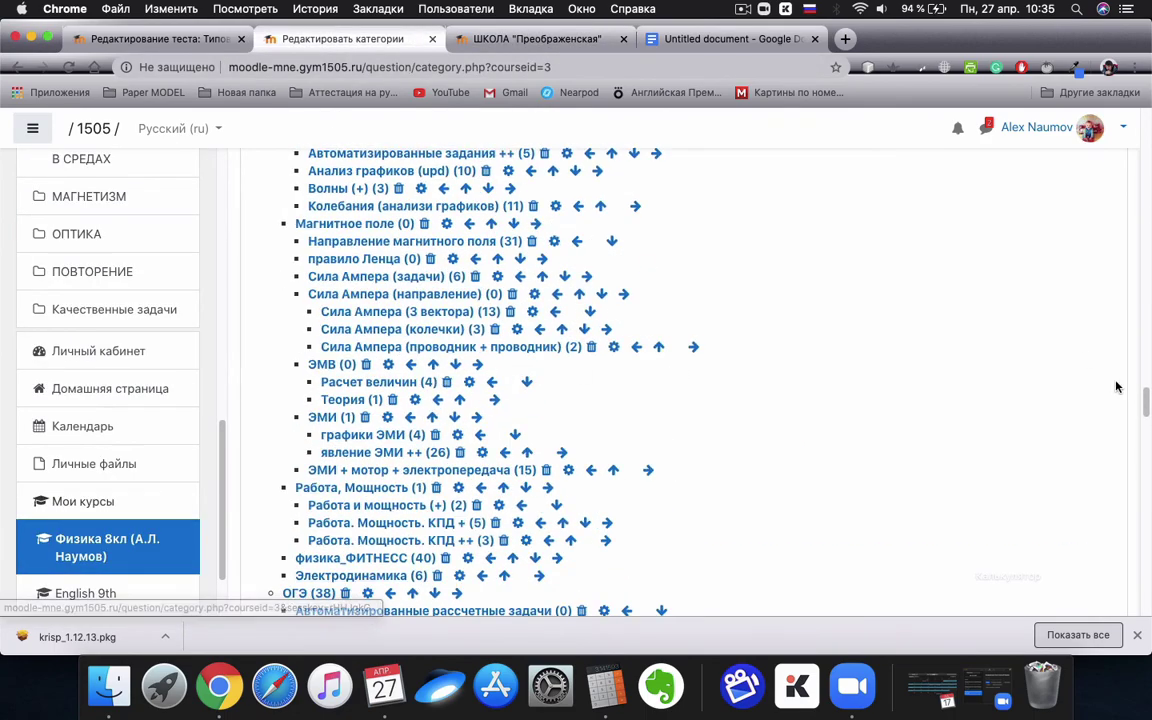
pyautogui.moveTo(1146, 390); pyautogui.dragTo(1148, 150)
pyautogui.scroll(-3, 400, 330)
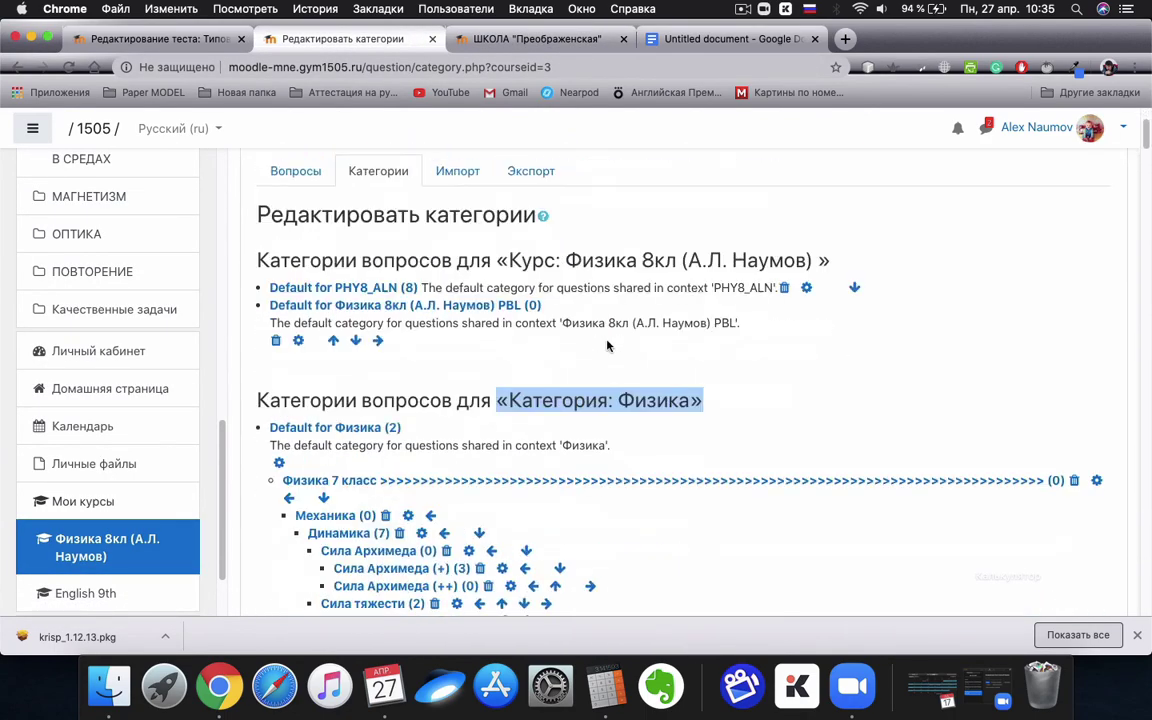
pyautogui.click(260, 333)
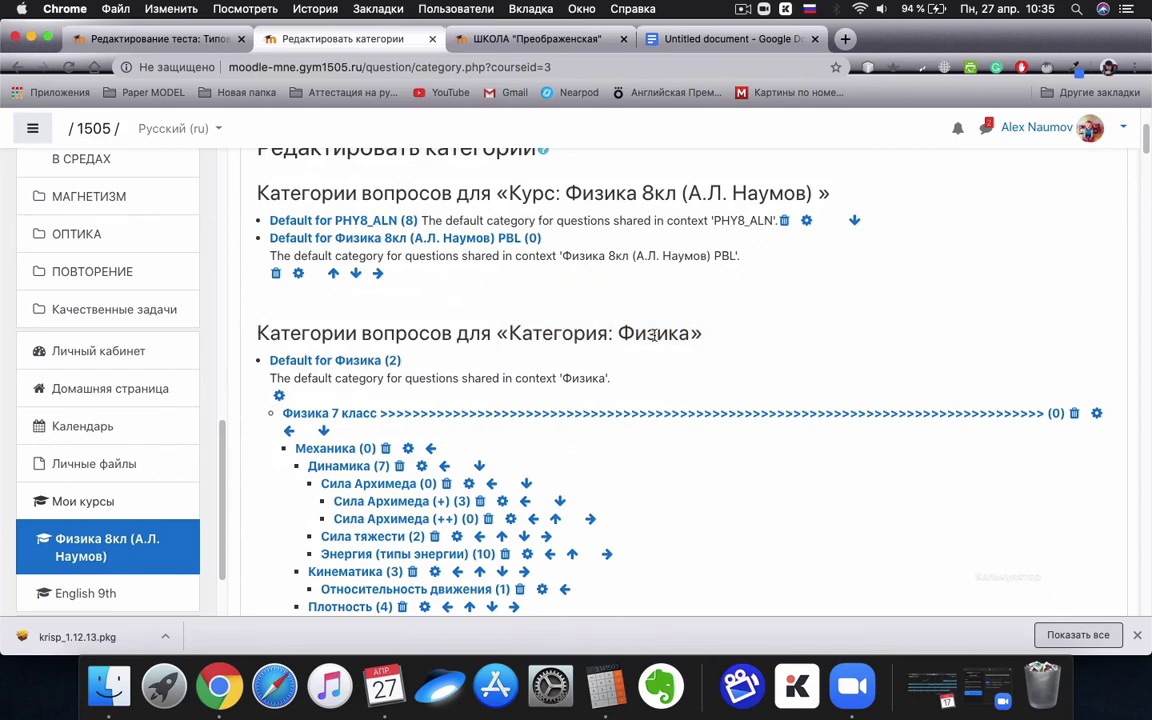
pyautogui.scroll(-2, 660, 348)
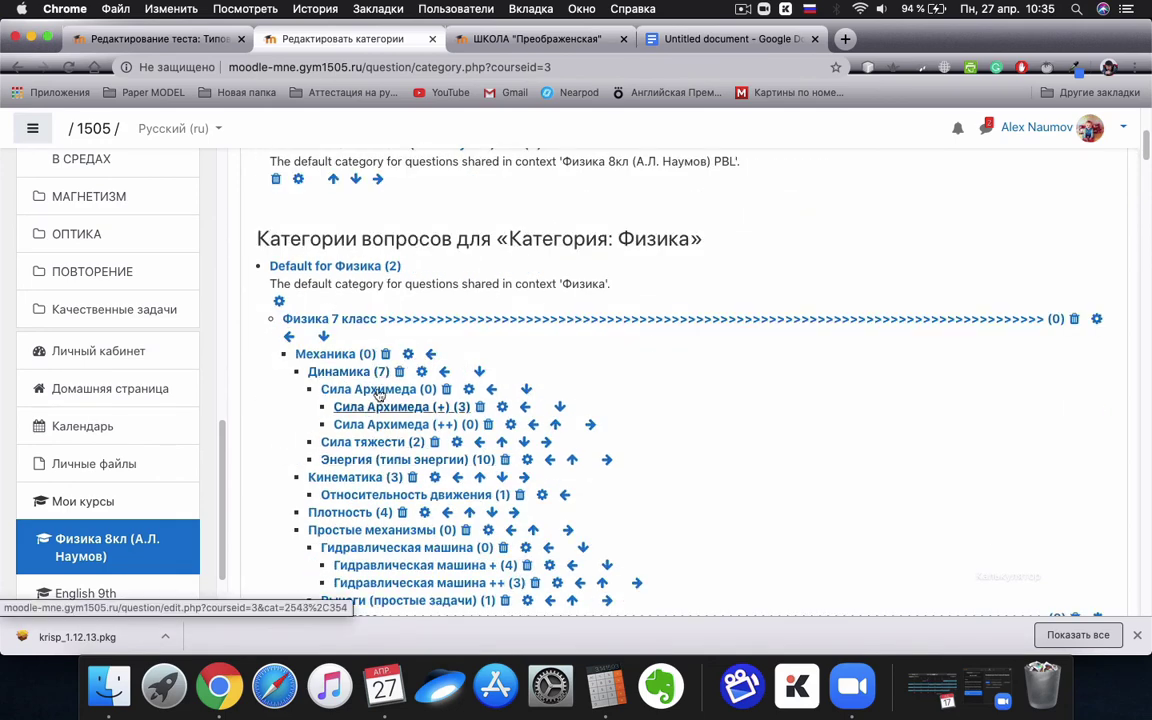
pyautogui.scroll(-2, 452, 300)
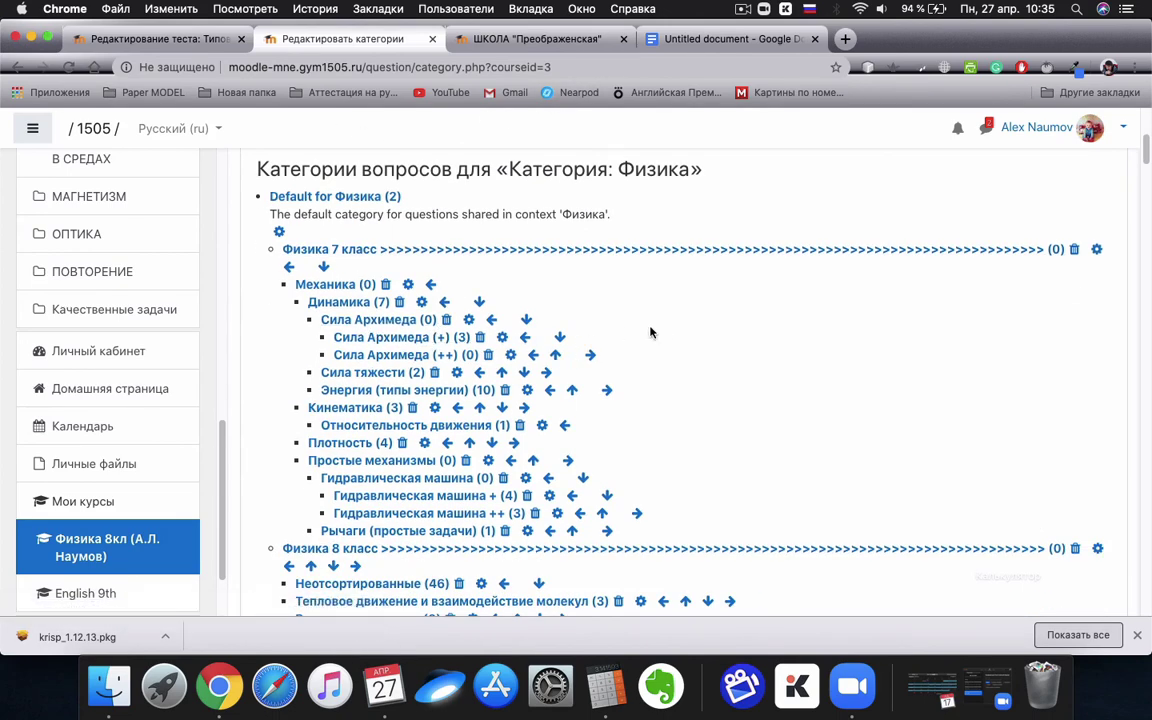
pyautogui.scroll(-1, 670, 347)
pyautogui.scroll(10, 670, 347)
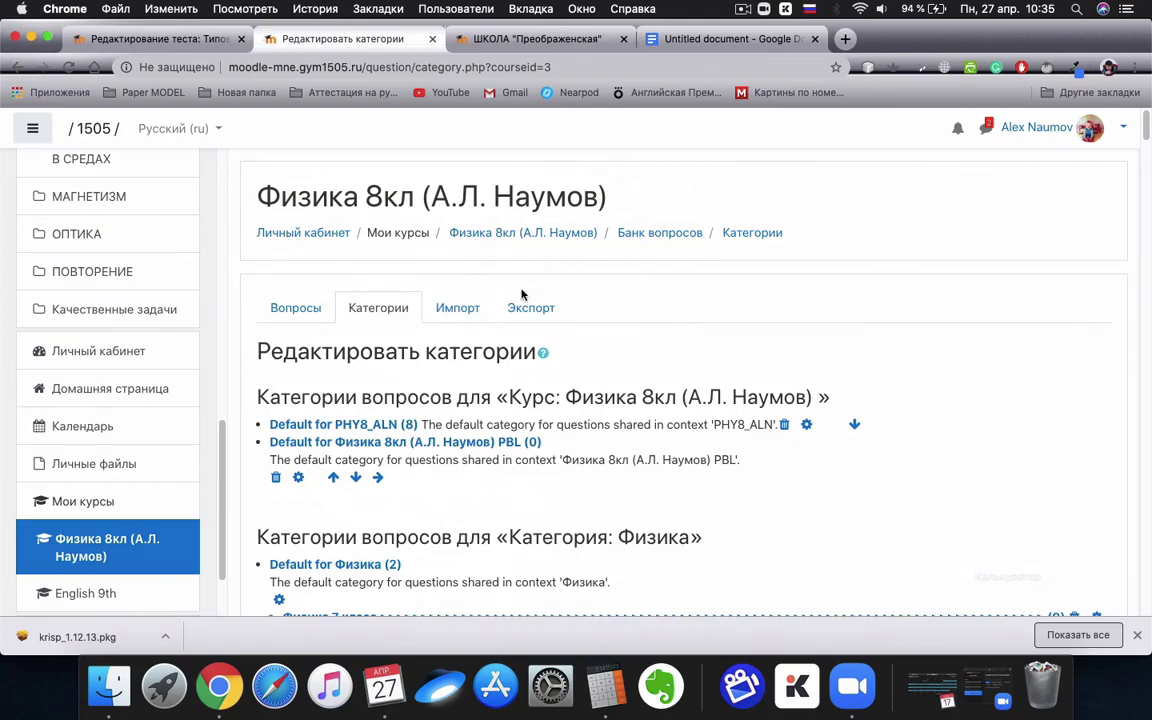
# Step: View the parent categories offered in the "Добавить категорию" form, leaving the selection as it is
pyautogui.moveTo(1147, 135); pyautogui.dragTo(1150, 605)
pyautogui.scroll(4, 575, 315)
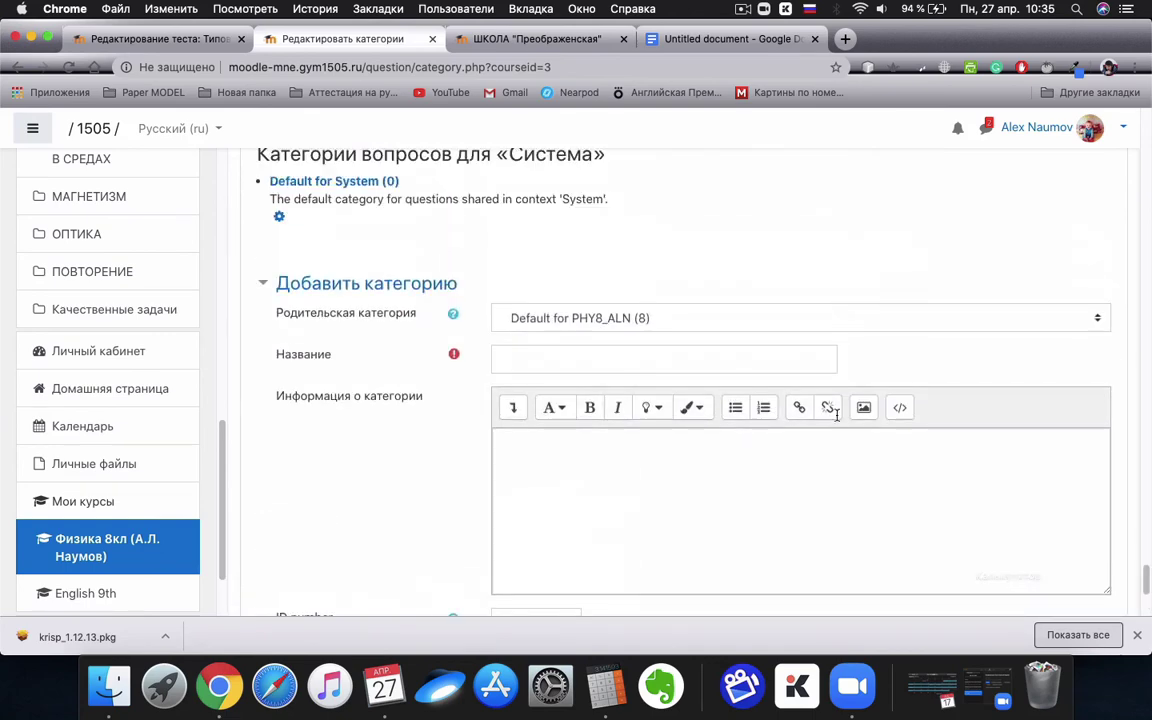
pyautogui.click(575, 315)
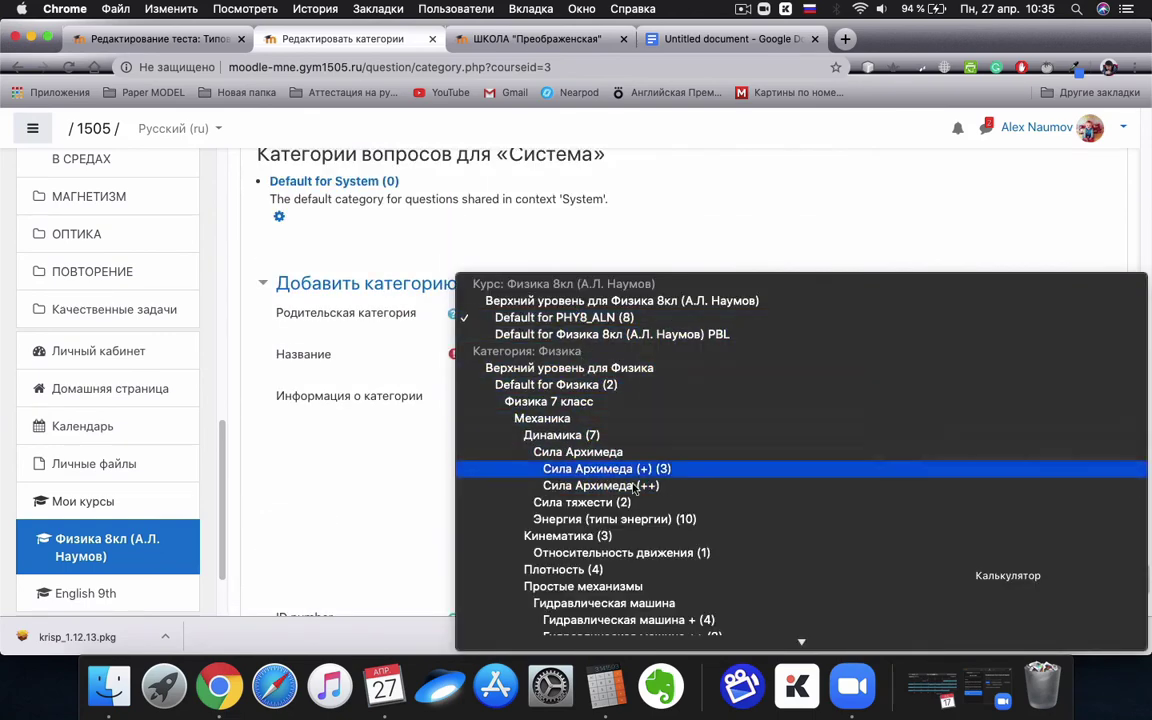
pyautogui.click(727, 246)
pyautogui.click(744, 10)
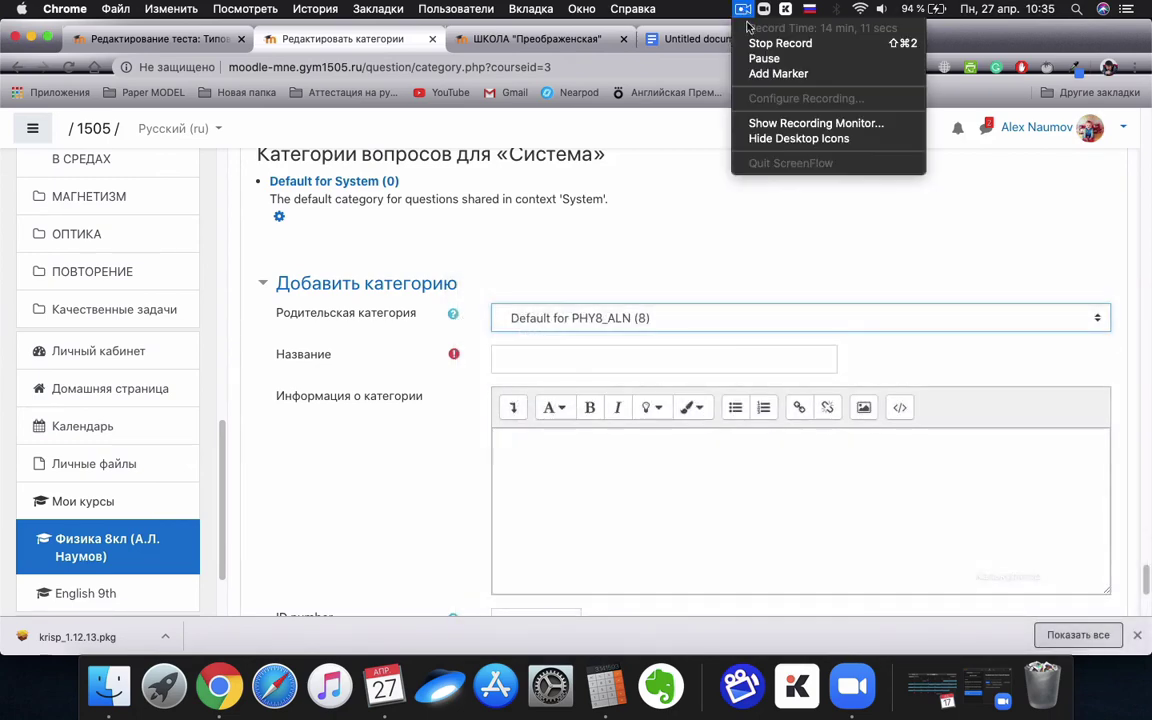